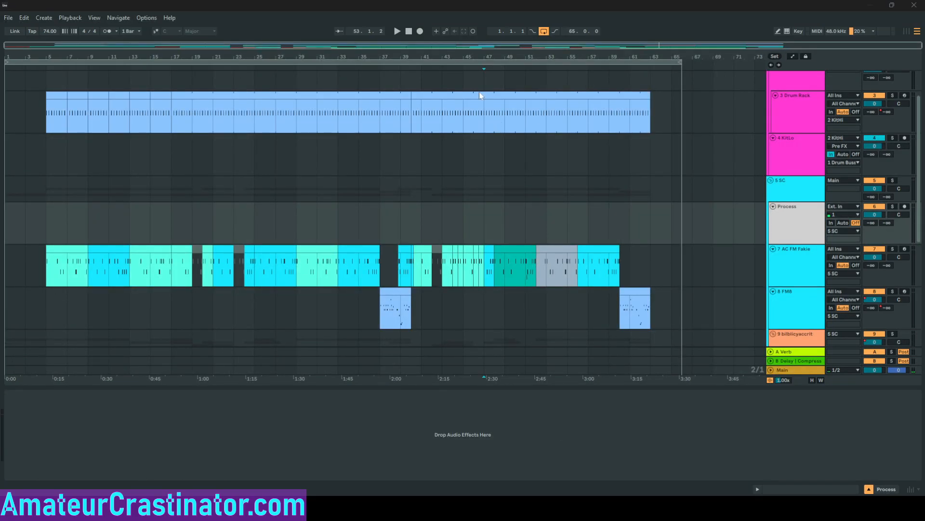
Stop playback and reset the position to bar 1, and show the device chain of the A Verb return track with its lane unfolded
click(410, 33)
scroll(788, 306, down, 4)
scroll(783, 306, up, 3)
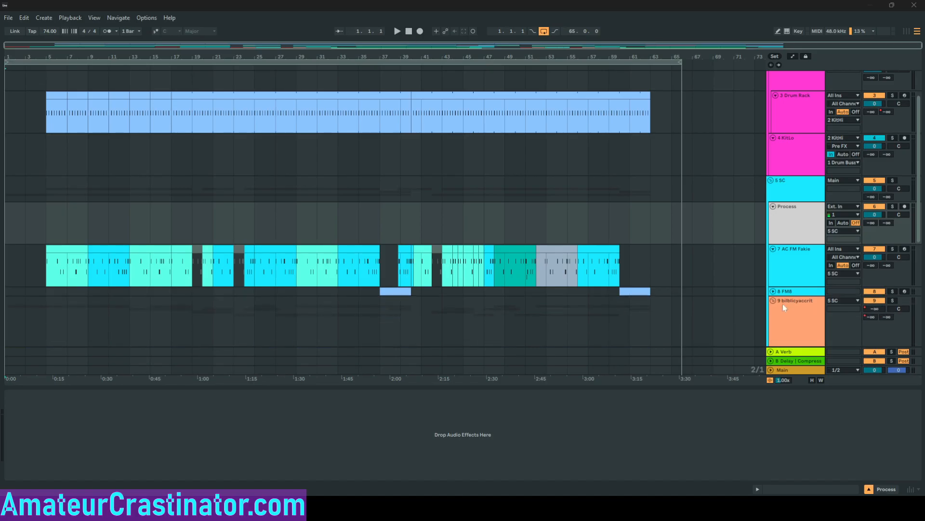
click(798, 349)
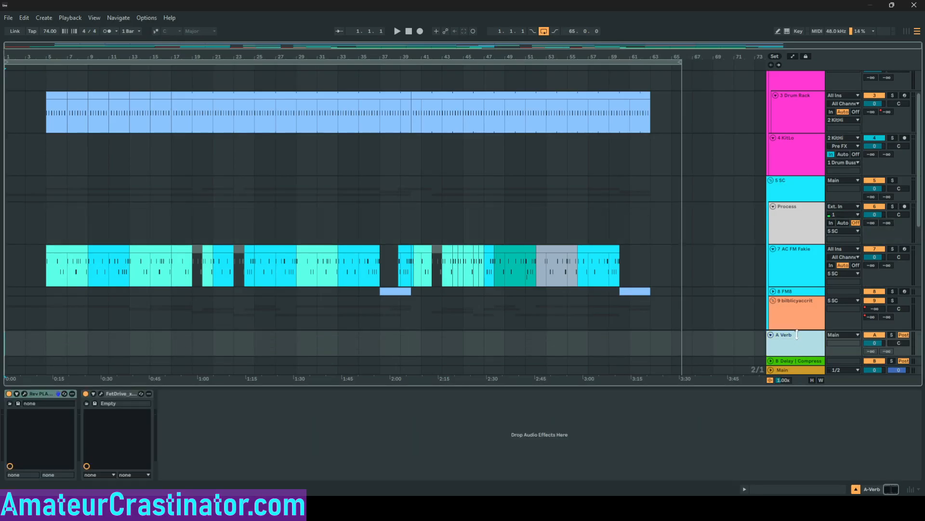
drag(798, 335, 797, 342)
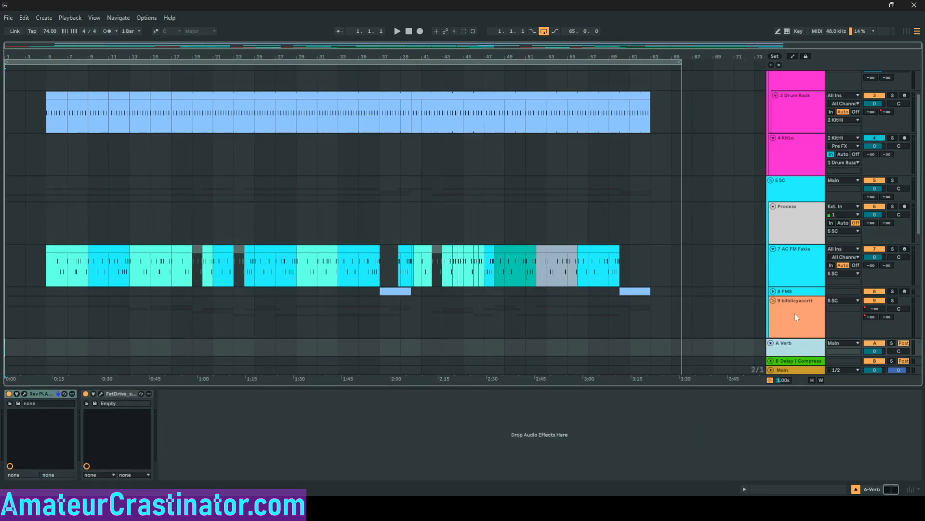
scroll(795, 314, down, 3)
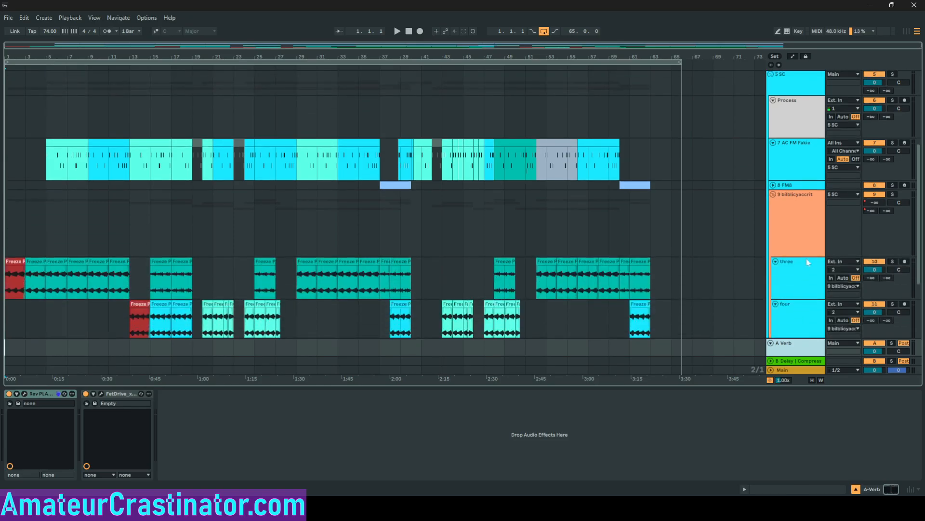
Show the device chain of the bilblicyaccrit group and unfold the FM8 track above it
click(805, 259)
scroll(805, 257, down, 2)
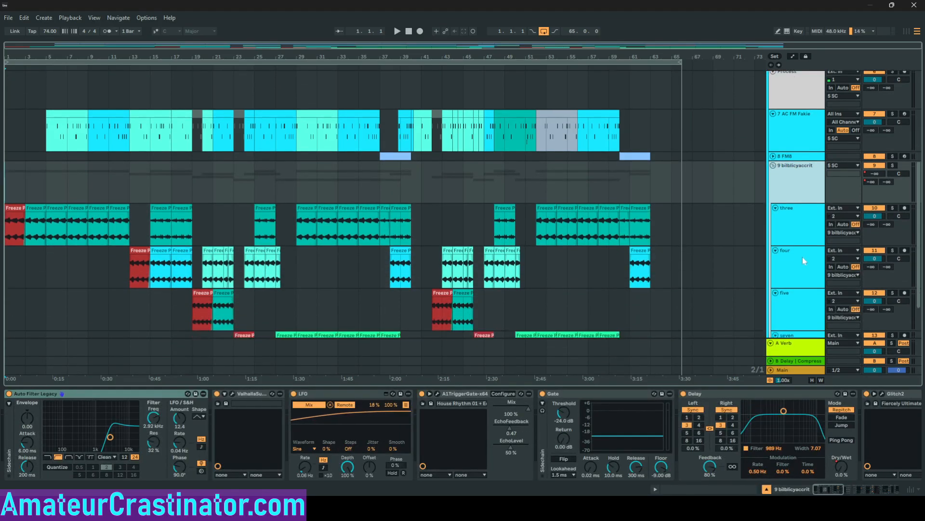
scroll(803, 255, down, 1)
click(773, 138)
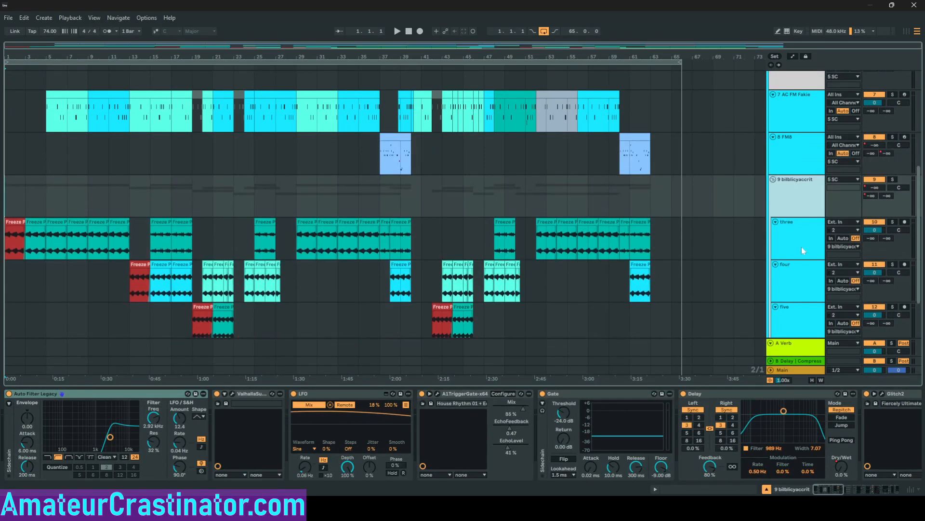
scroll(776, 327, down, 1)
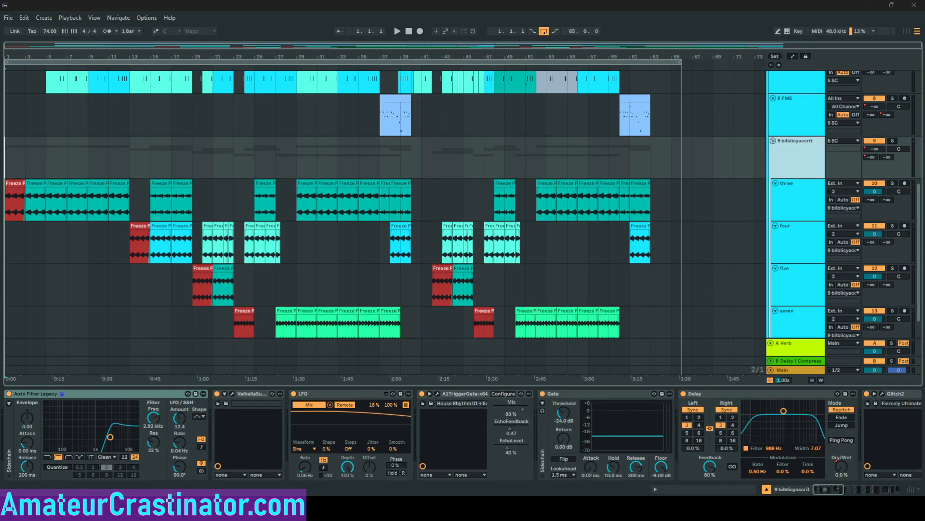
Play the arrangement from the start and inspect the device chains of the Main, B Delay and A Verb tracks
click(804, 299)
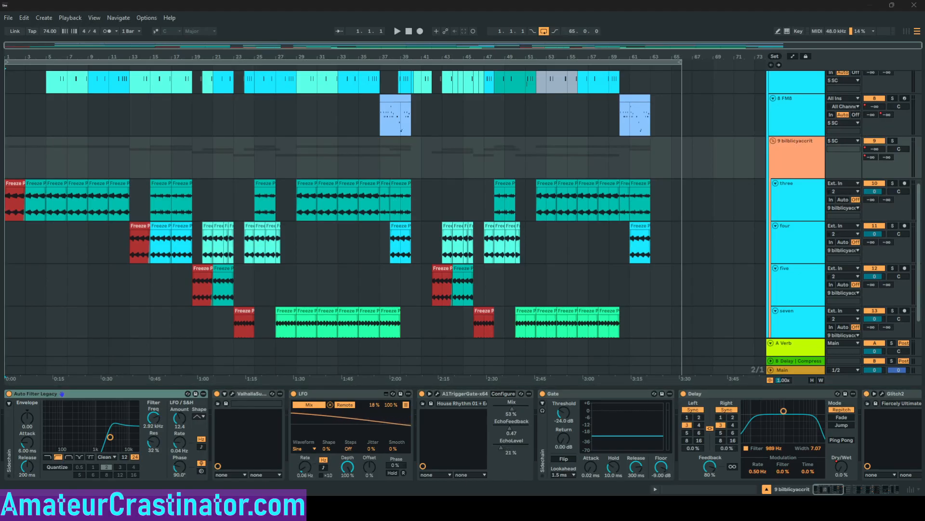
click(397, 30)
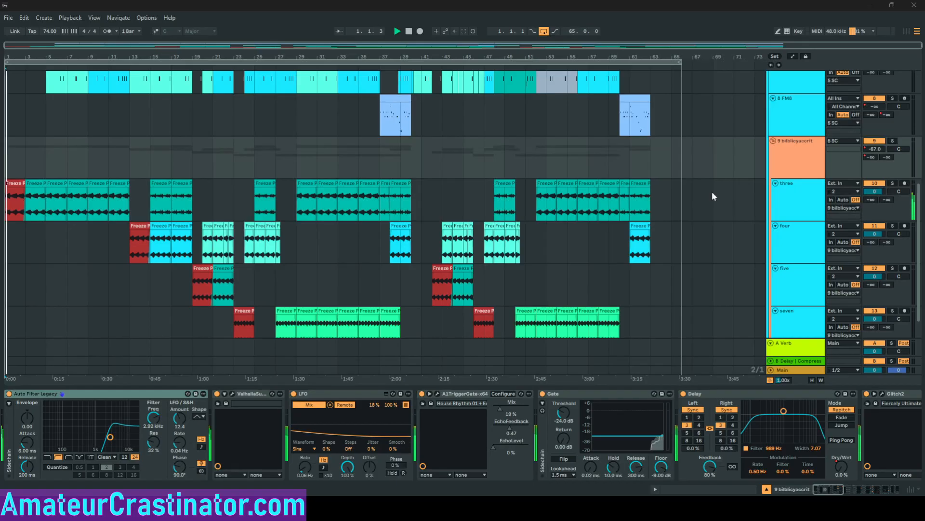
scroll(724, 184, up, 2)
scroll(714, 212, up, 1)
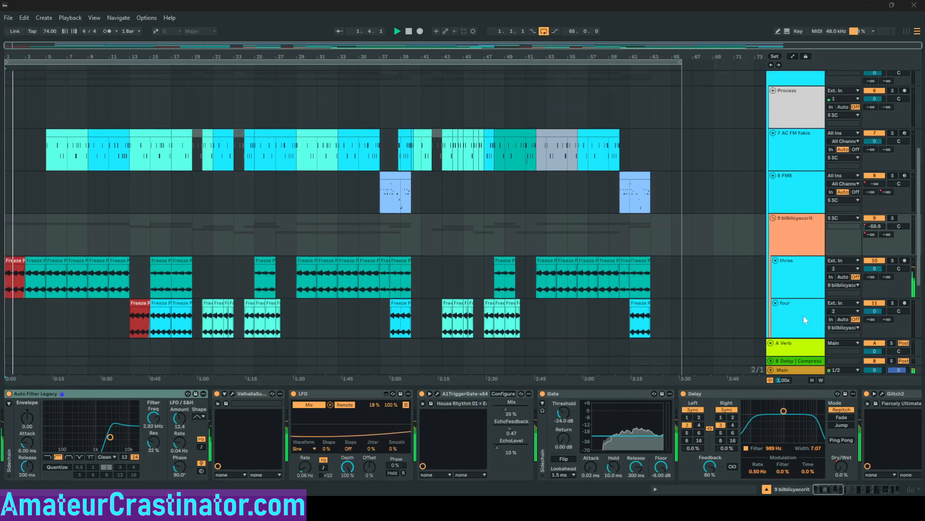
click(796, 372)
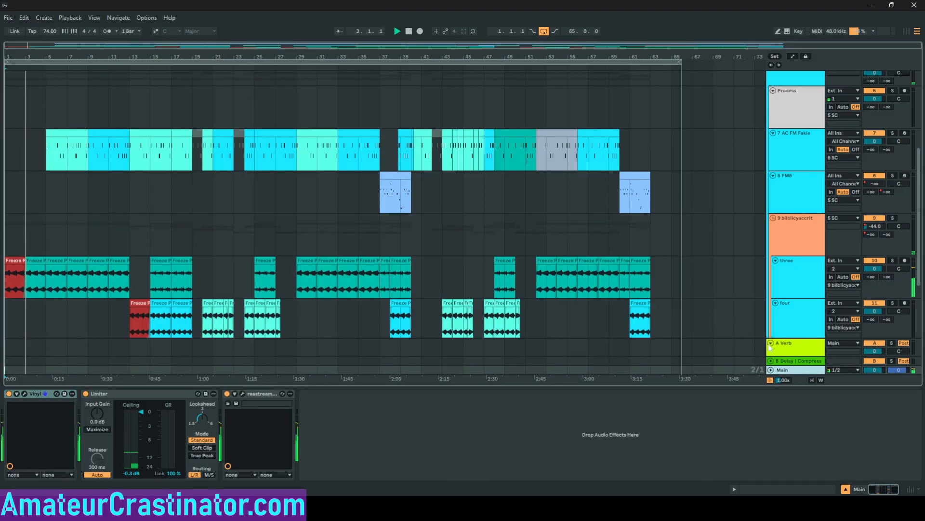
click(784, 361)
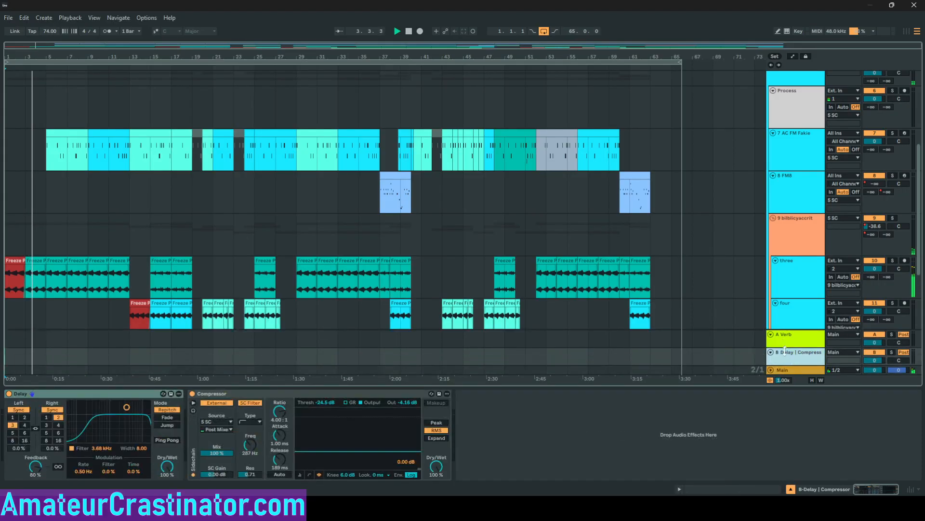
click(790, 336)
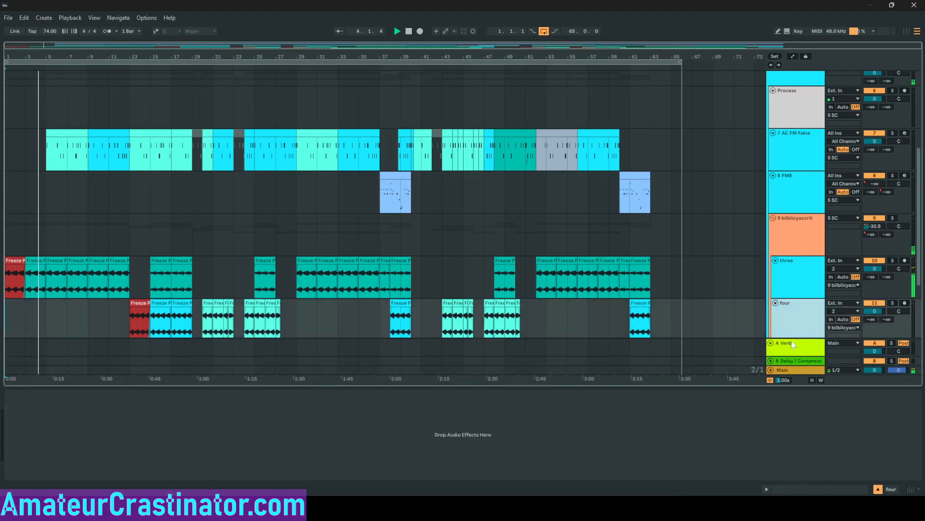
click(791, 340)
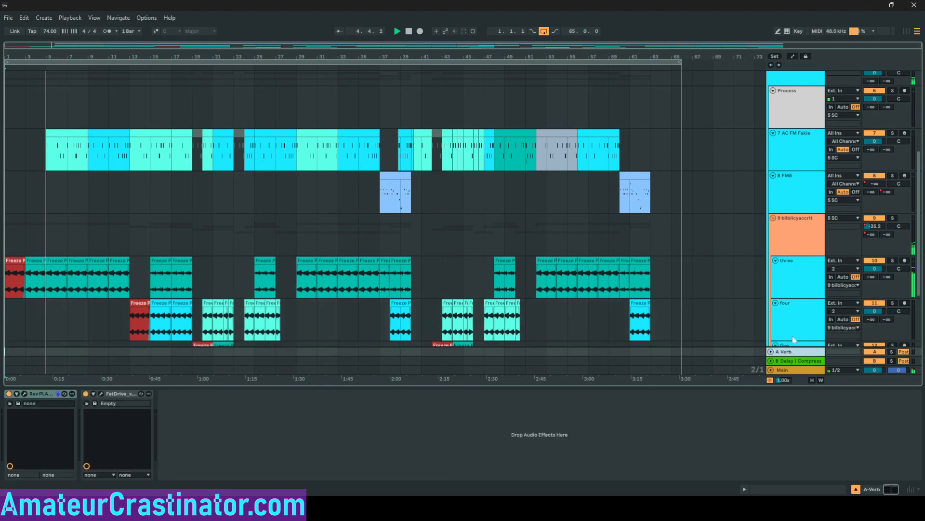
scroll(778, 284, down, 3)
scroll(766, 277, up, 3)
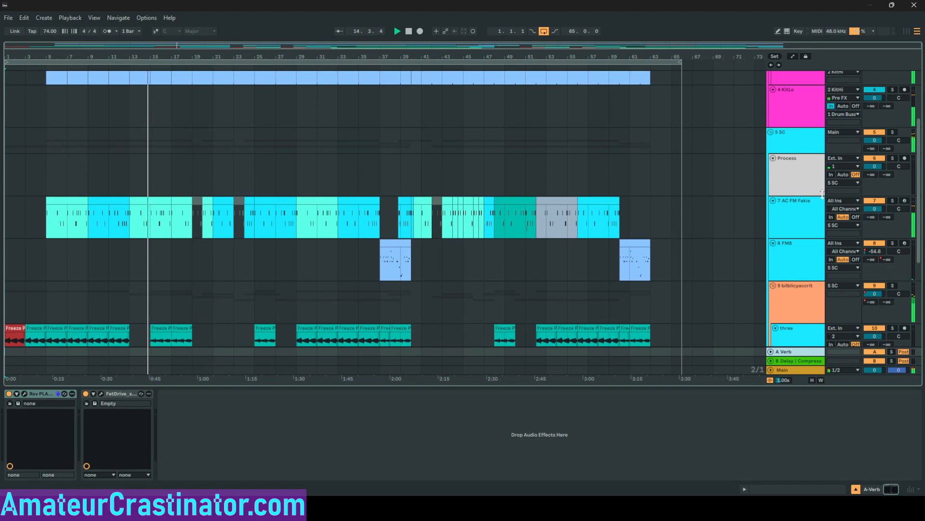
Enlarge the SC group track and inspect its device chain and the tracks grouped below it
click(804, 183)
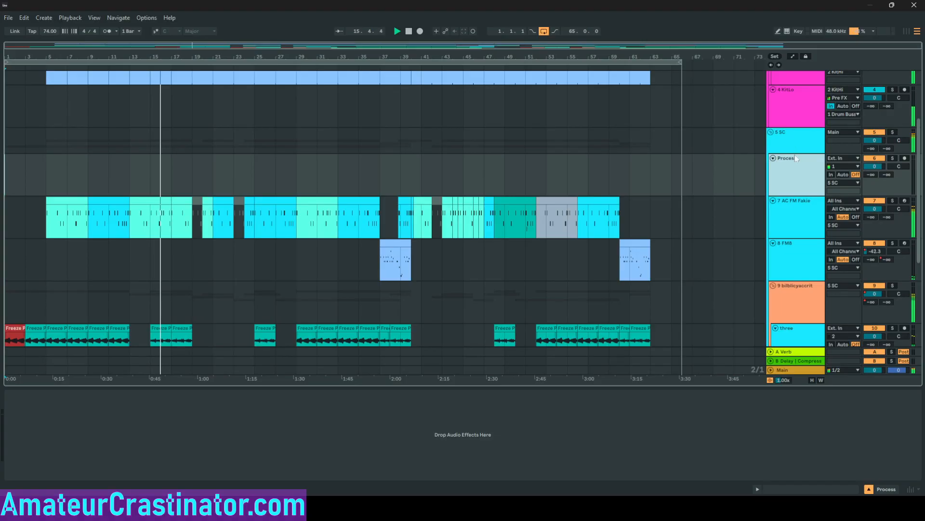
drag(794, 154, 789, 169)
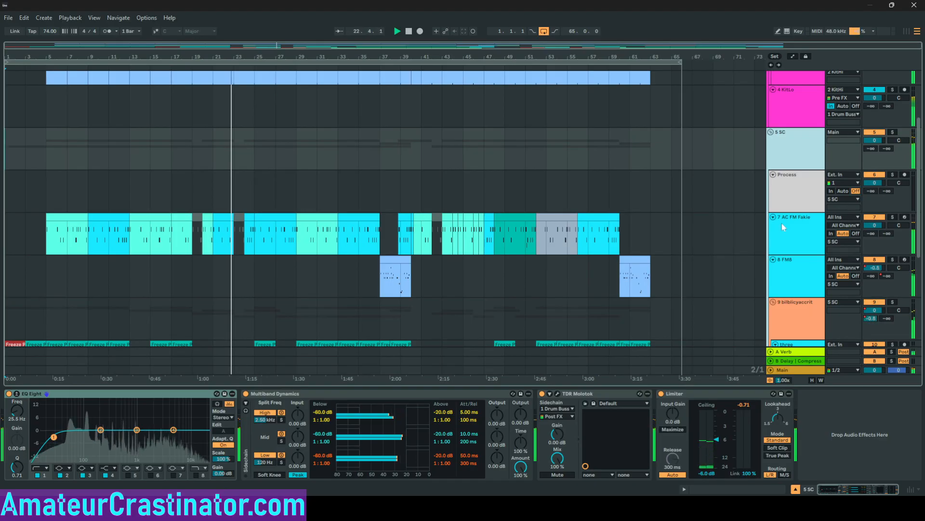
scroll(776, 225, down, 1)
scroll(774, 225, down, 3)
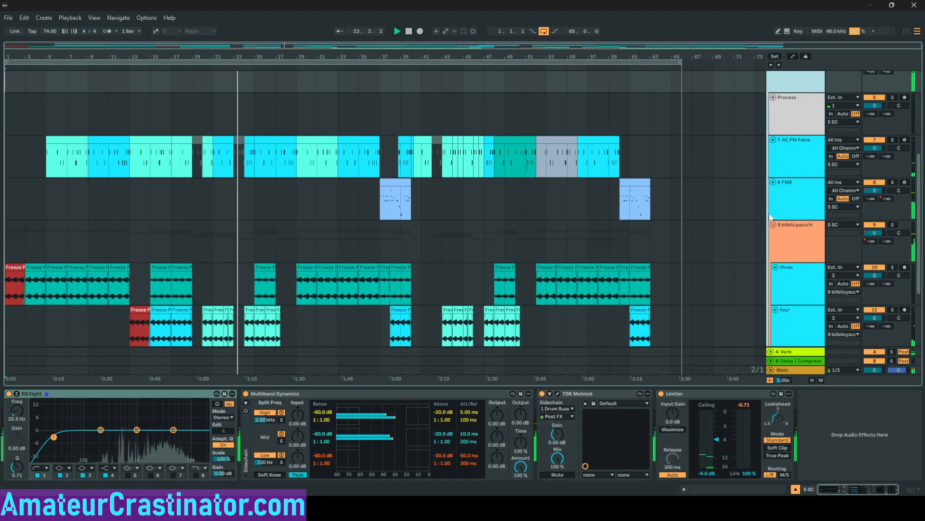
scroll(776, 219, down, 2)
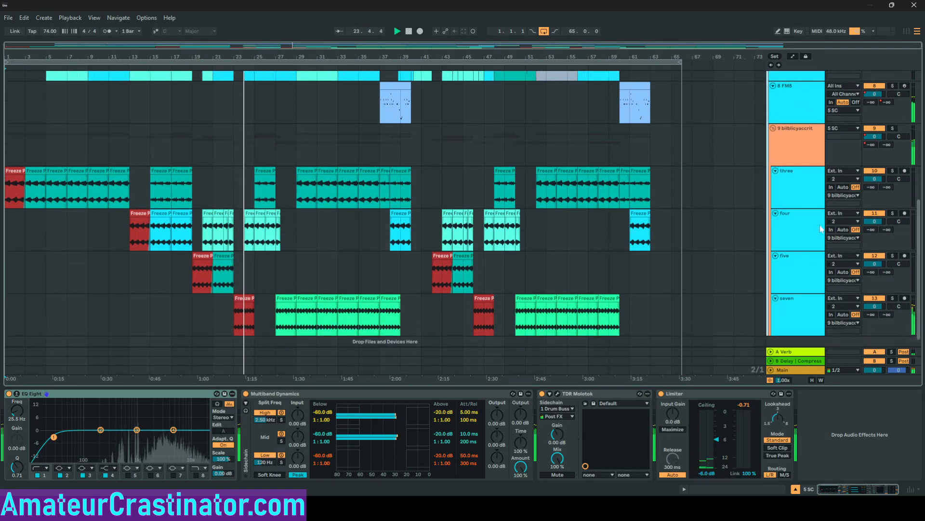
scroll(798, 218, up, 6)
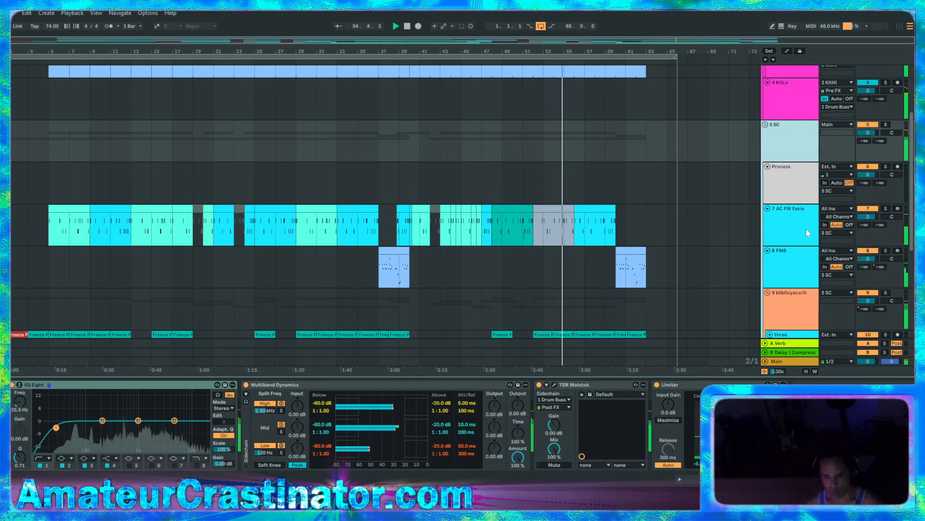
Examine the AC FM Fakie and FM8 tracks' devices and automation lanes, and hide the automation again
click(782, 218)
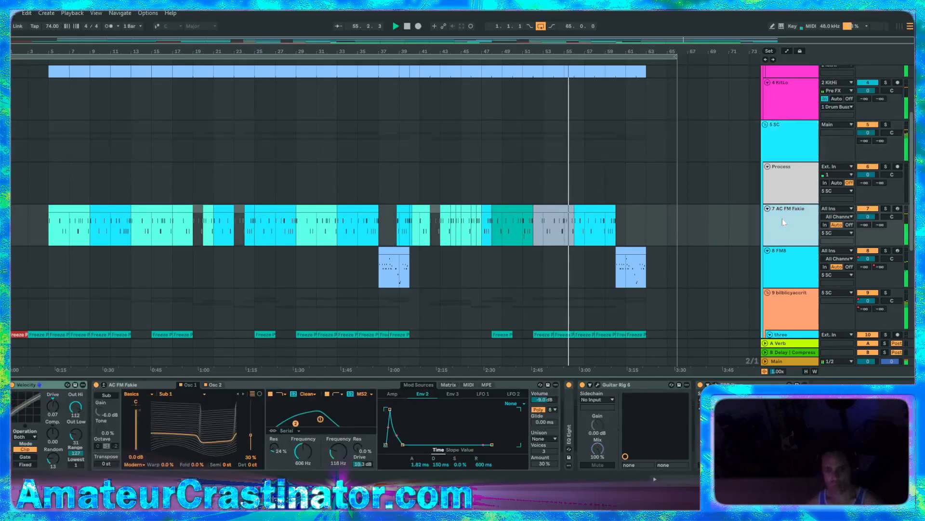
key(a)
click(797, 219)
click(797, 218)
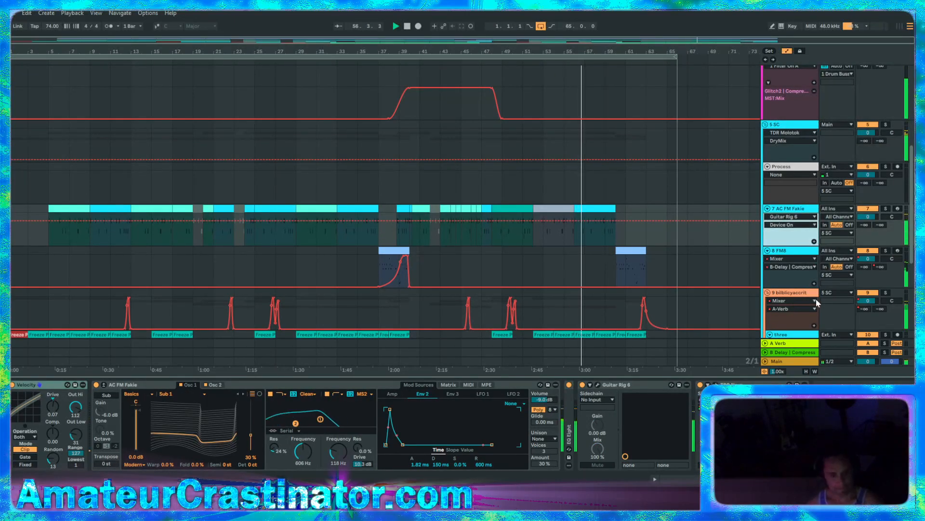
click(798, 259)
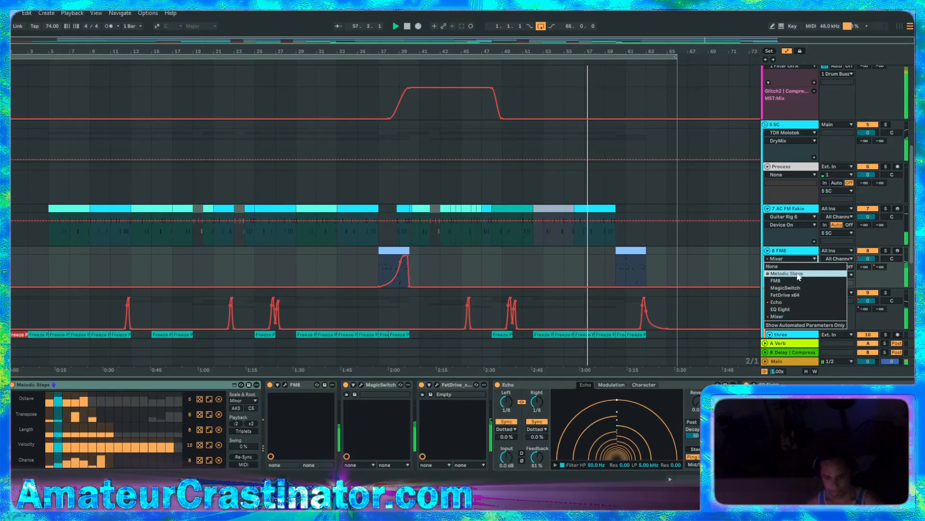
click(792, 246)
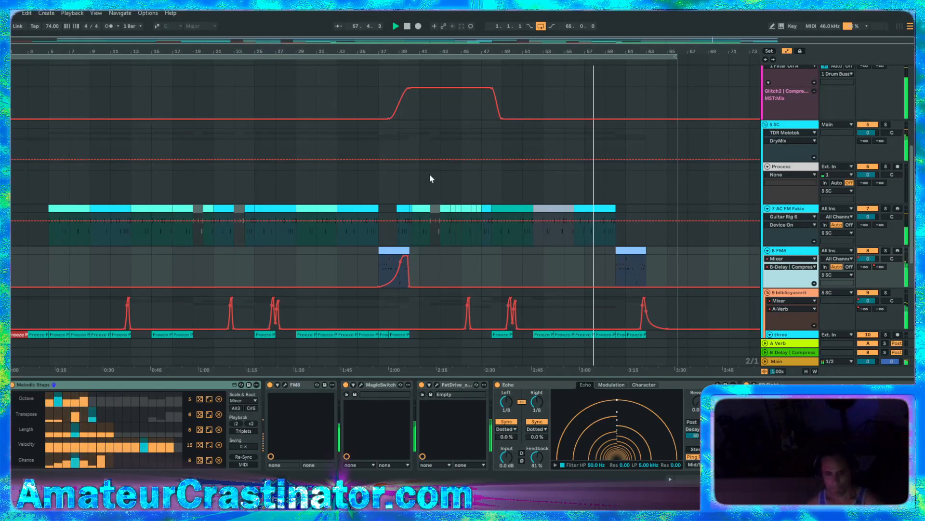
key(a)
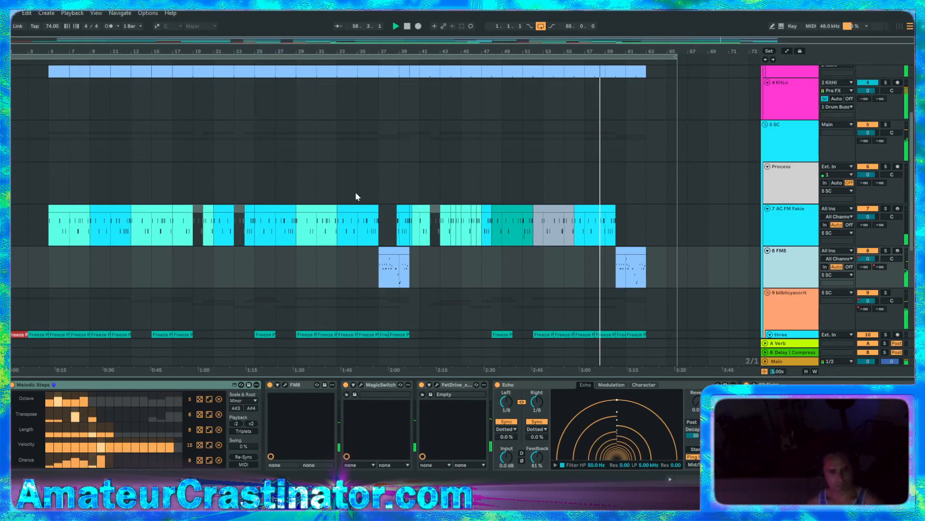
Play the arrangement from bar 33 and show the AC FM Fakie track's device chain
click(343, 197)
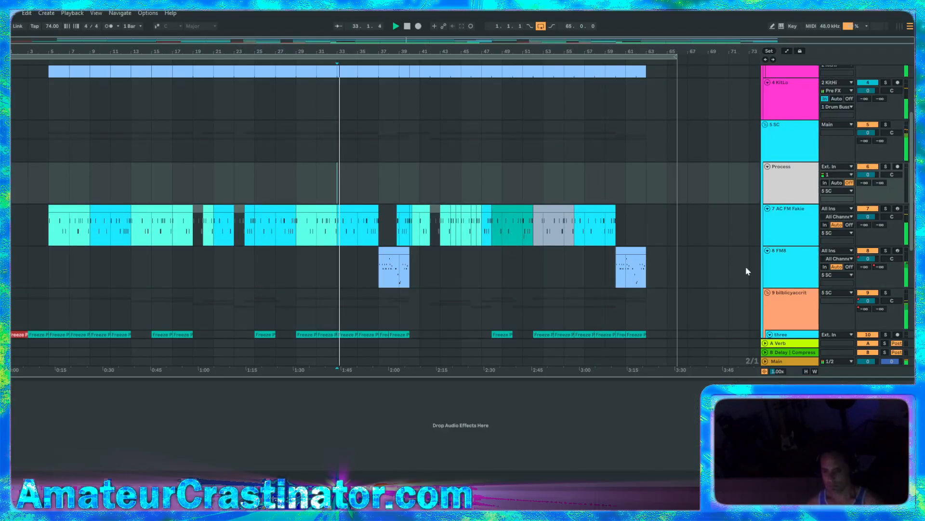
click(794, 235)
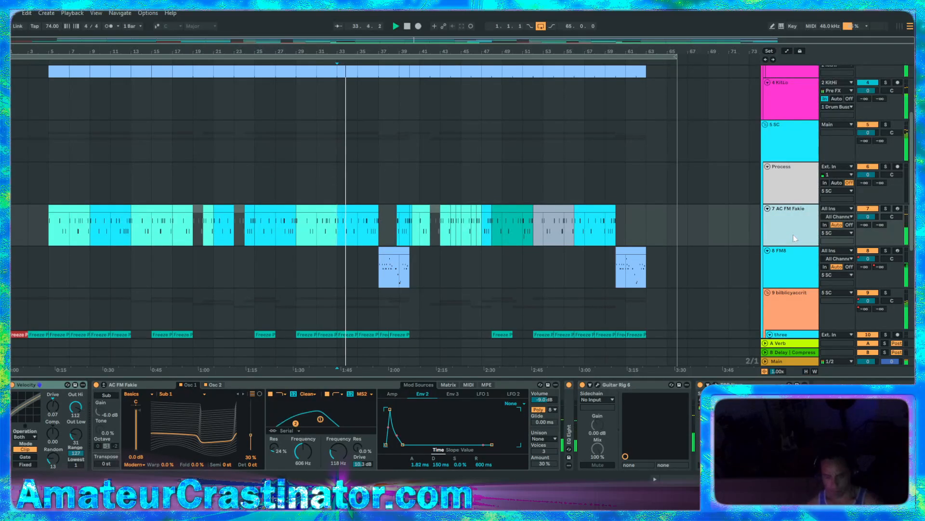
scroll(793, 236, down, 1)
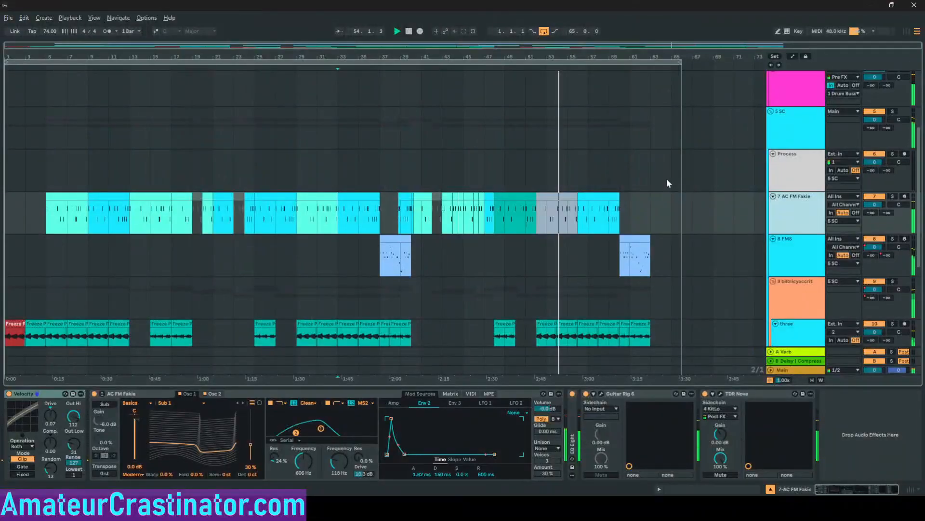
scroll(665, 217, down, 2)
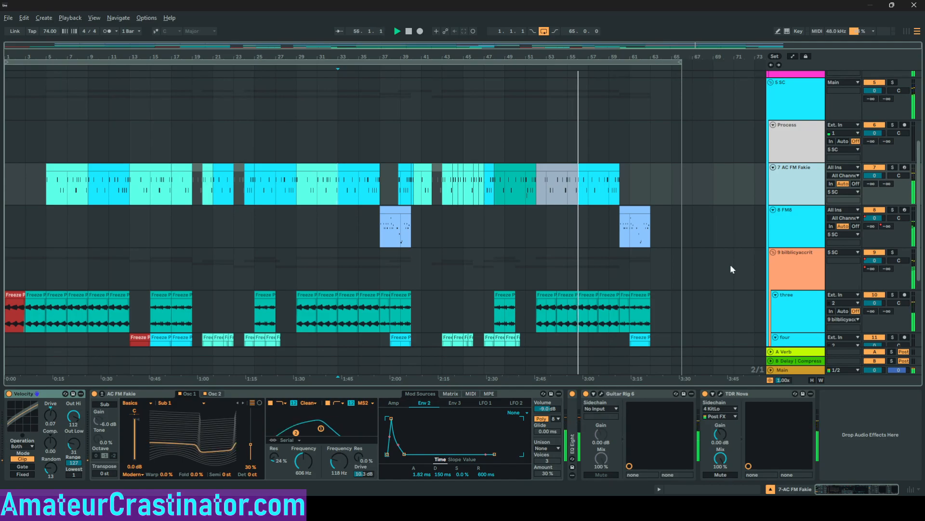
key(space)
key(space)
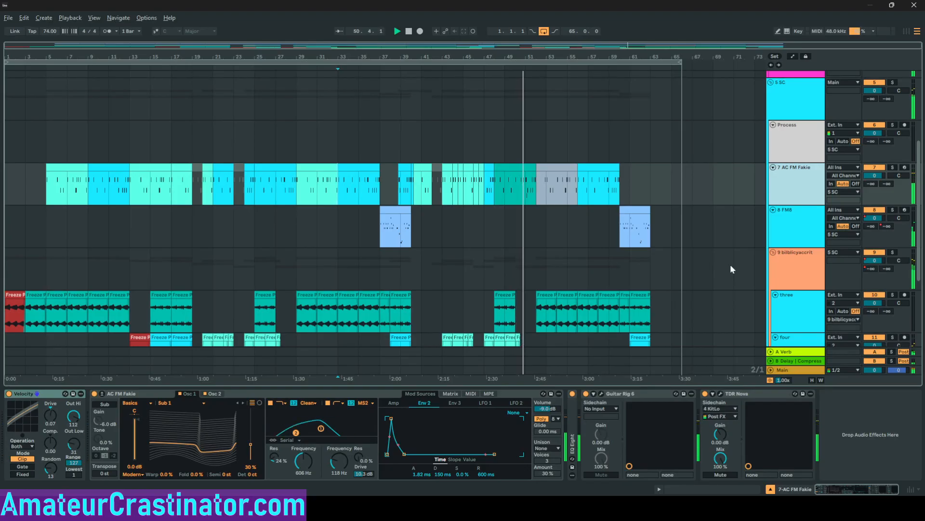
Display the Glitch2 MST:Mix automation on the bilblicyaccrit group and replay from bar 33 to examine its curve
click(794, 262)
key(a)
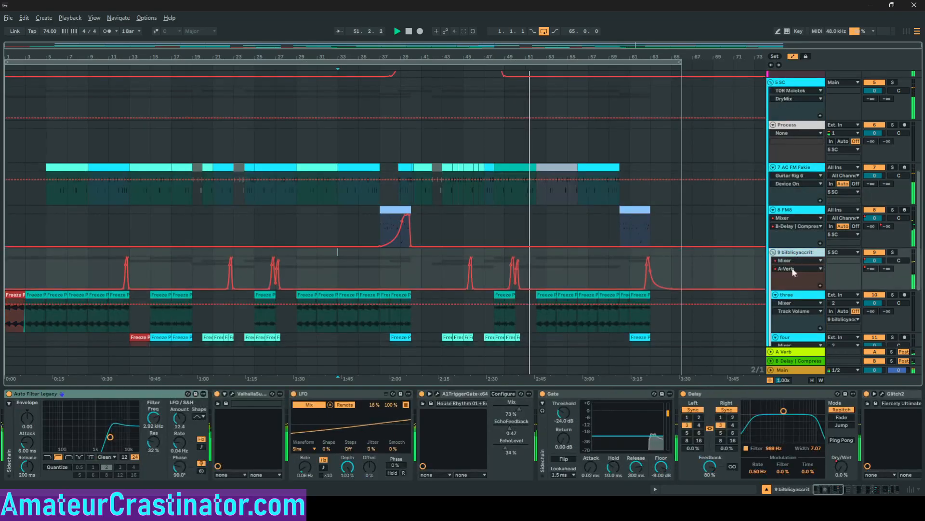
scroll(347, 241, down, 1)
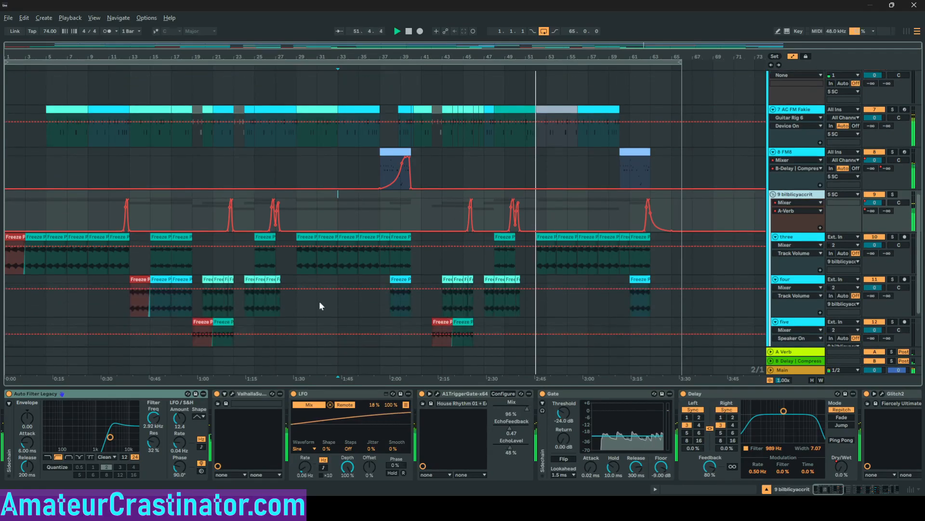
click(782, 203)
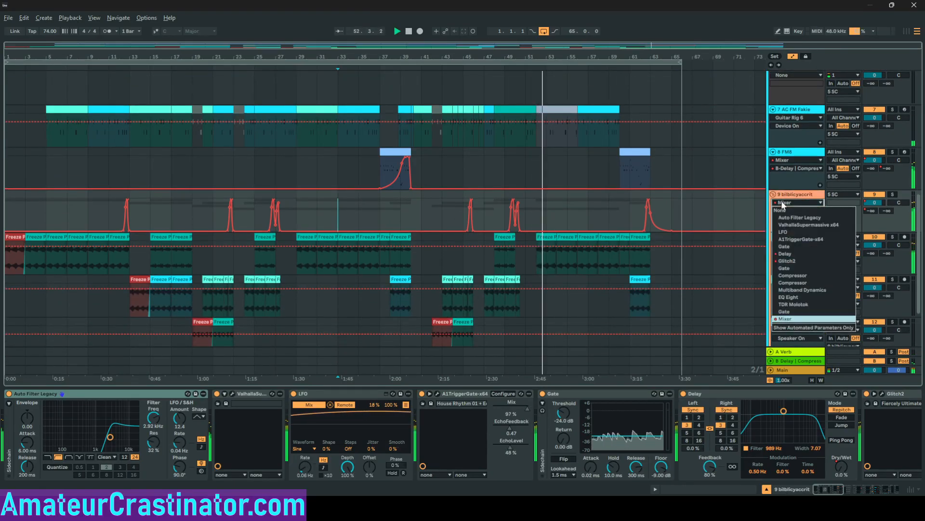
click(804, 261)
key(space)
key(space)
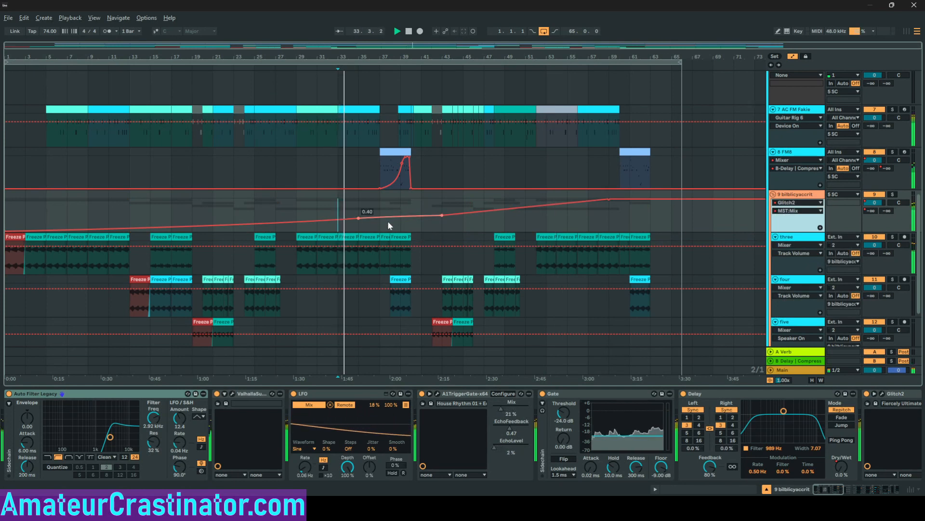
scroll(391, 229, up, 3)
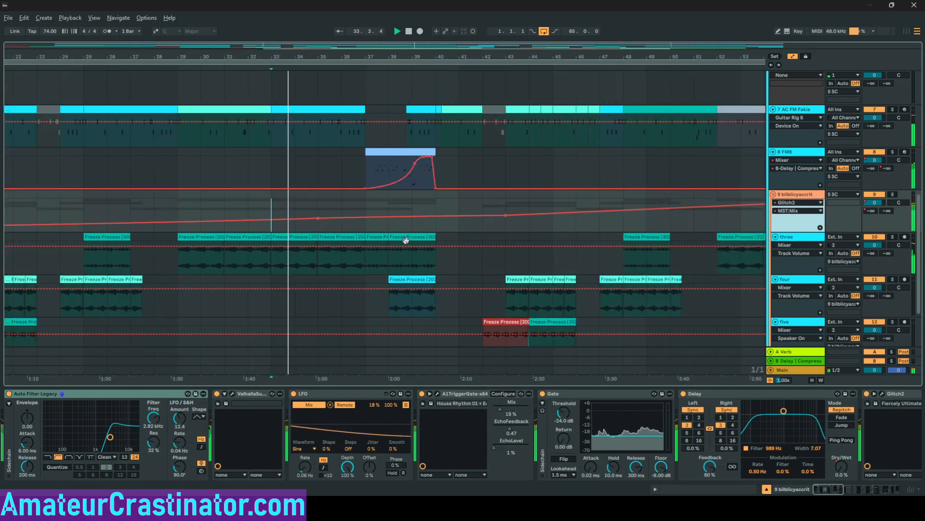
Add breakpoints at bars 37, 40 and 41 to the Glitch2 MST:Mix automation and slightly lower the segment between bars 37 and 40
click(364, 218)
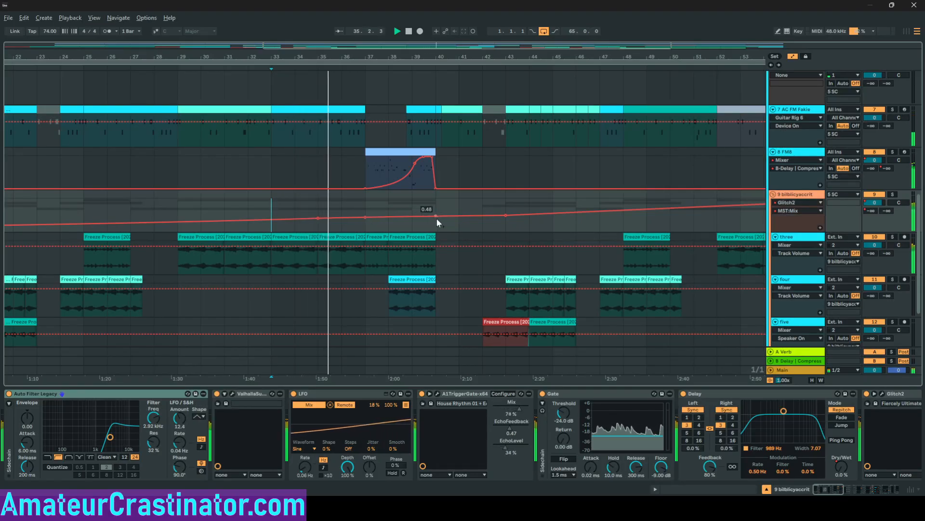
click(458, 215)
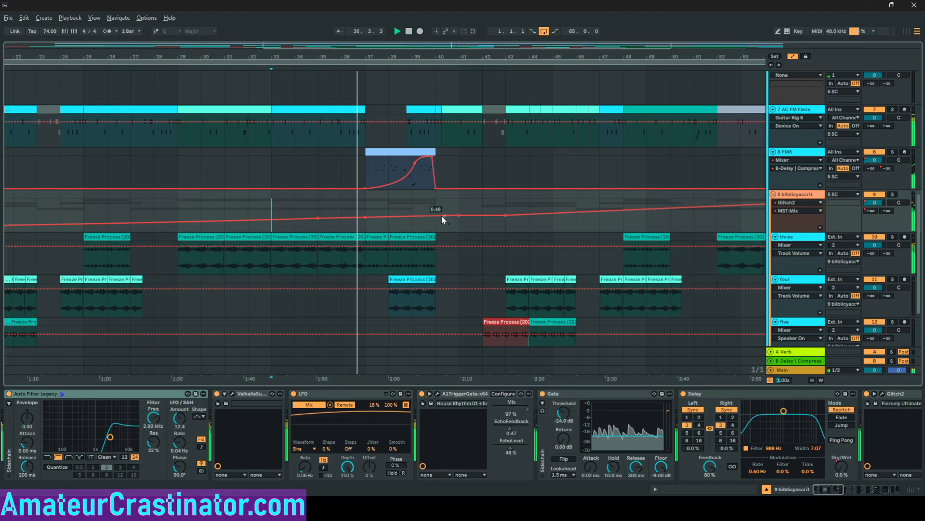
click(436, 216)
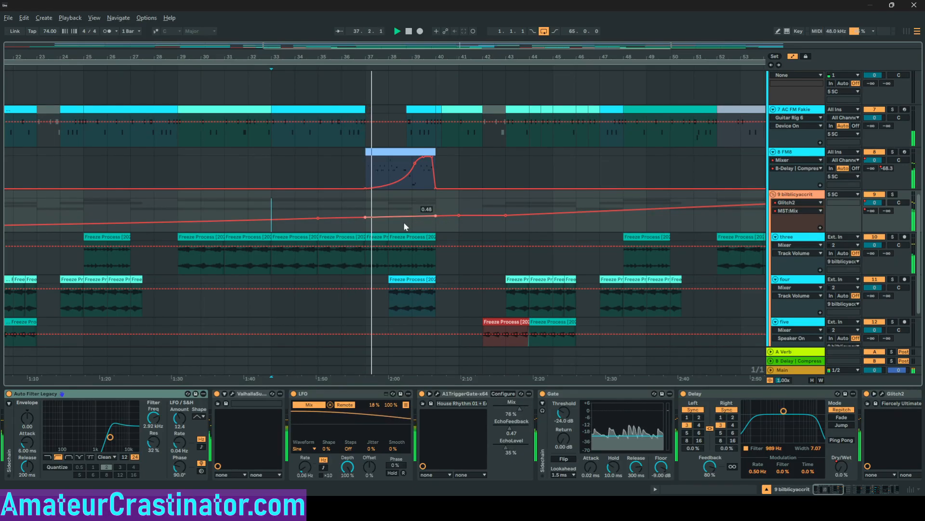
drag(404, 222, 404, 227)
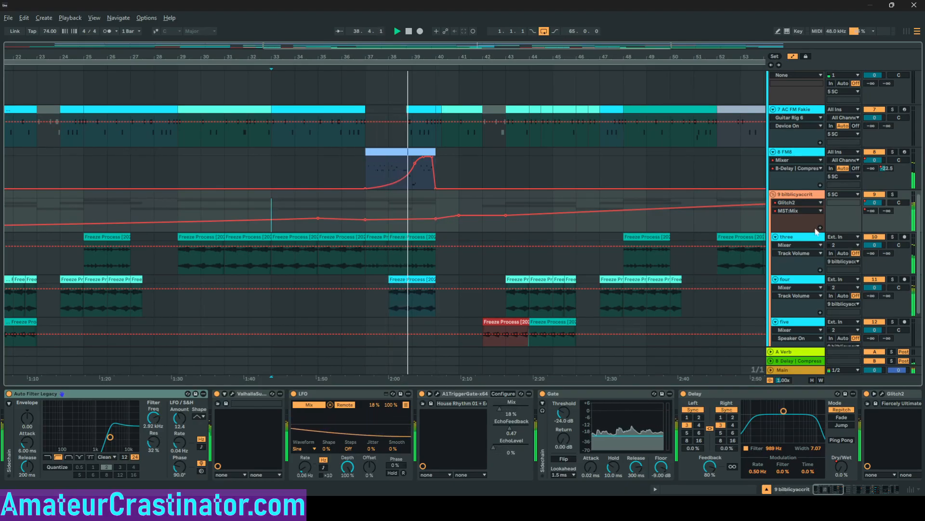
Display the bilblicyaccrit group's Track Volume automation and shape a slight curved dip between bars 37 and 40
click(874, 202)
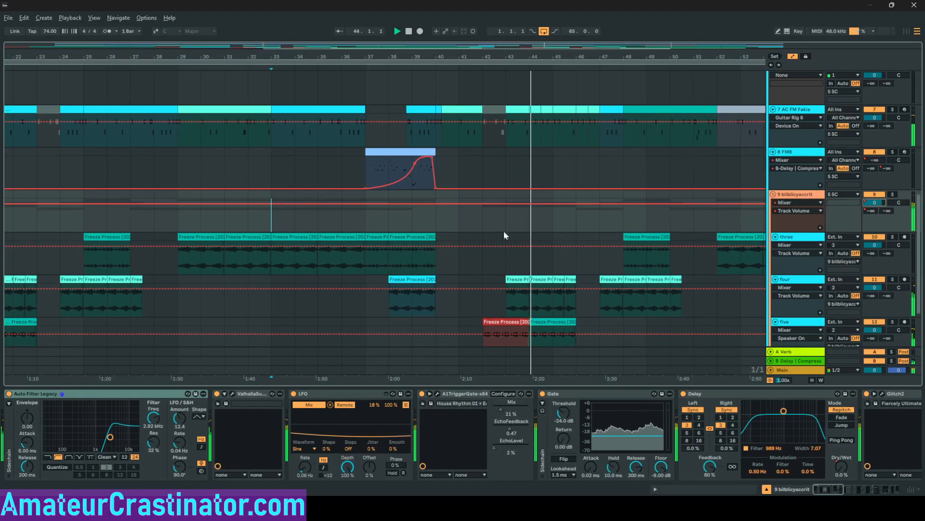
click(365, 204)
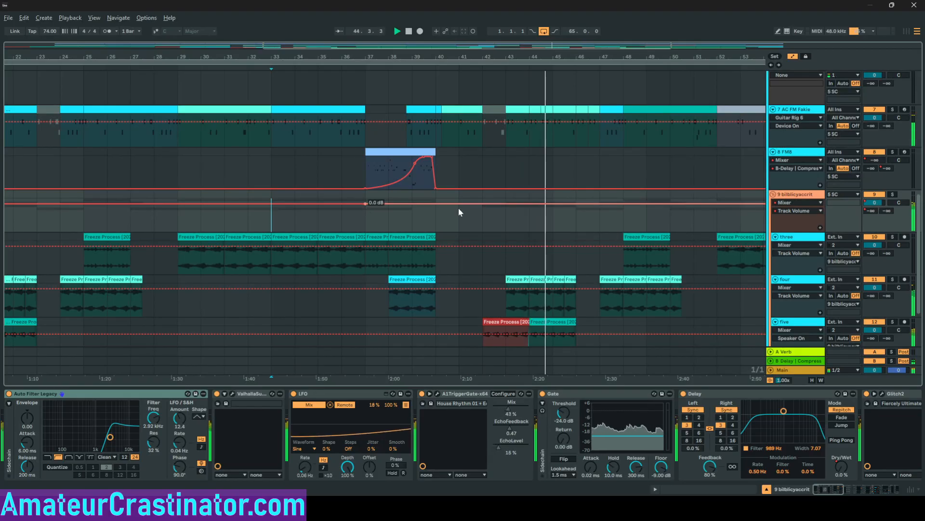
drag(426, 207, 403, 209)
key(ctrl+z)
Replay from bar 33 to hear the volume dip, and place the playback start at bar 37
key(space)
key(space)
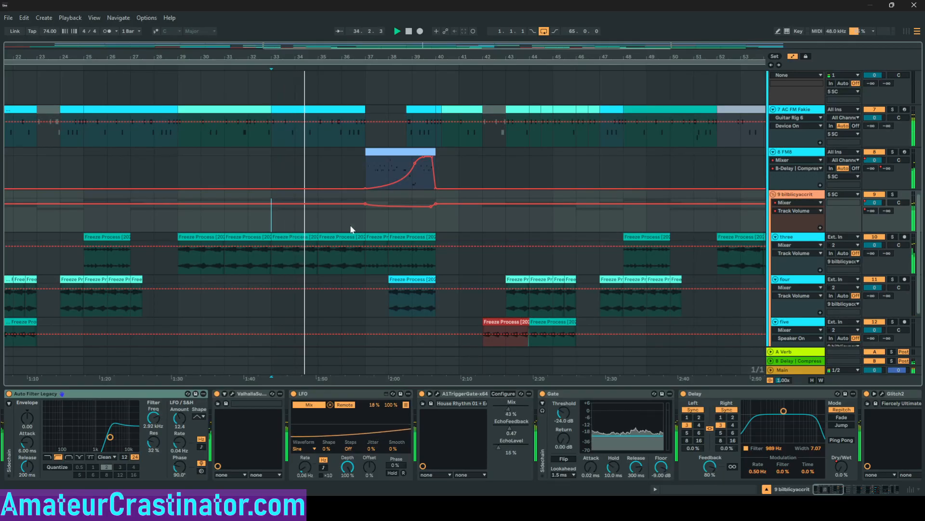
click(365, 223)
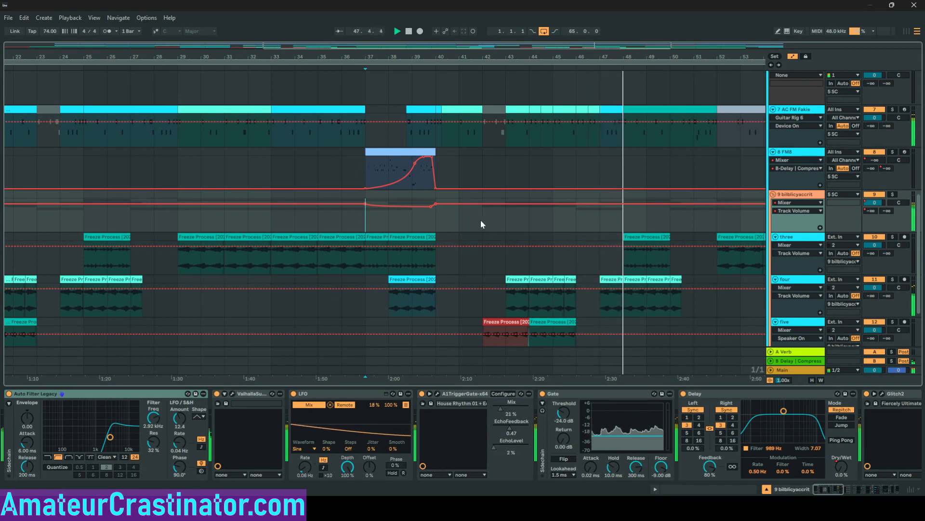
Try to save the Live Set with the automation hidden, and replay from bar 37
scroll(485, 220, down, 3)
key(a)
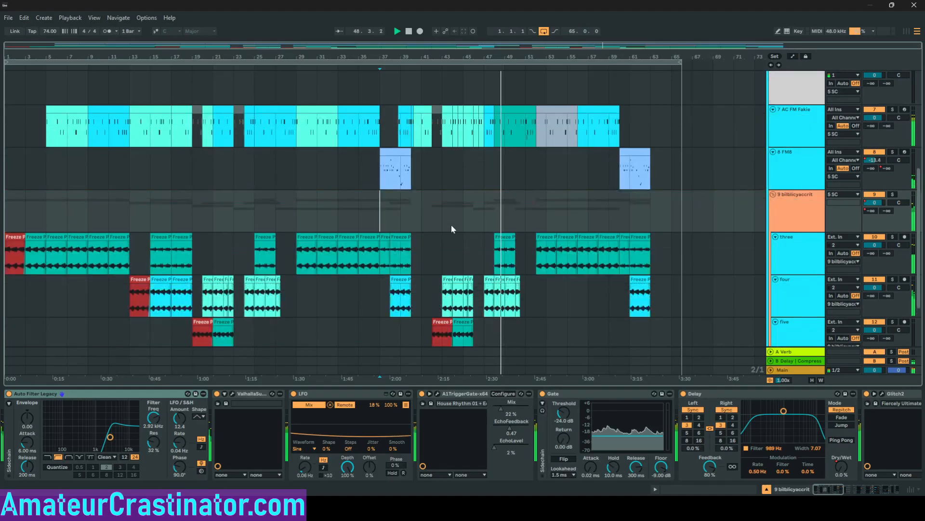
key(ctrl+s)
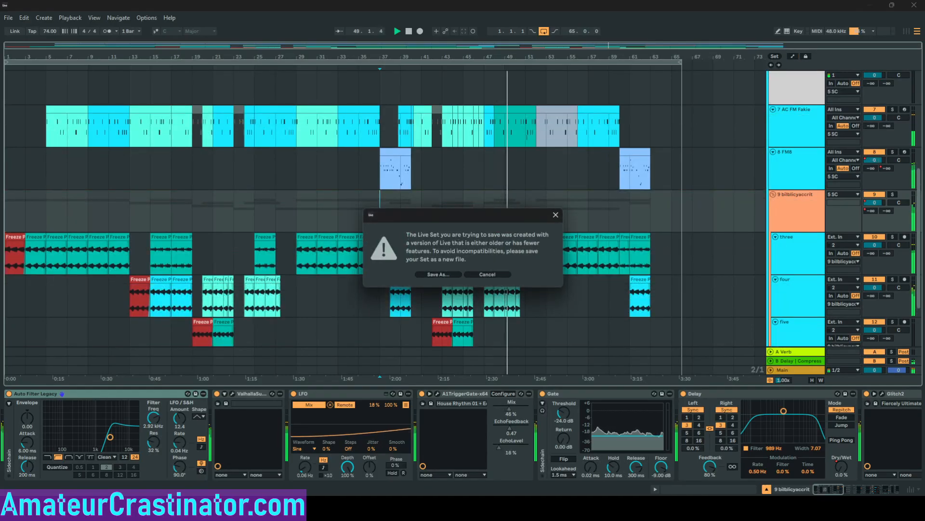
click(496, 273)
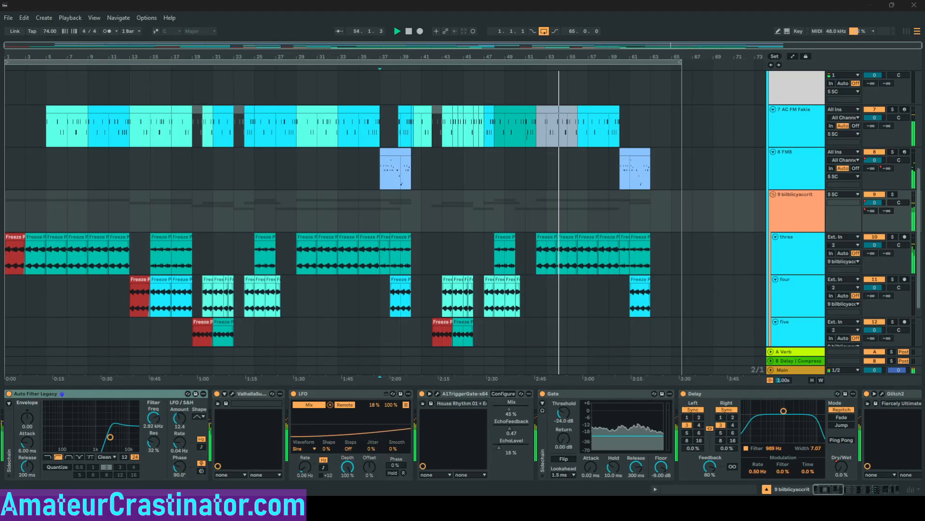
key(space)
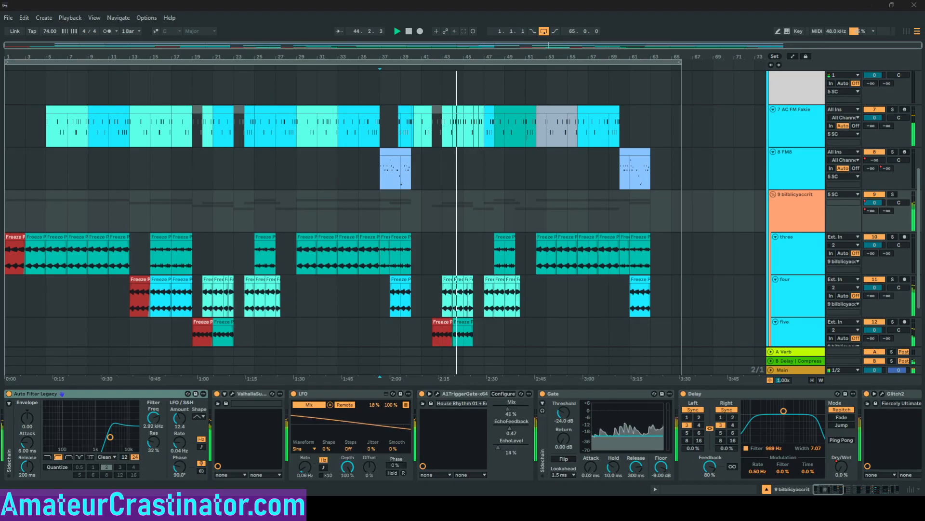
Try an EQ Eight in M/S mode on the side channel after TDR Nova on AC FM Fakie, and delete it
click(791, 135)
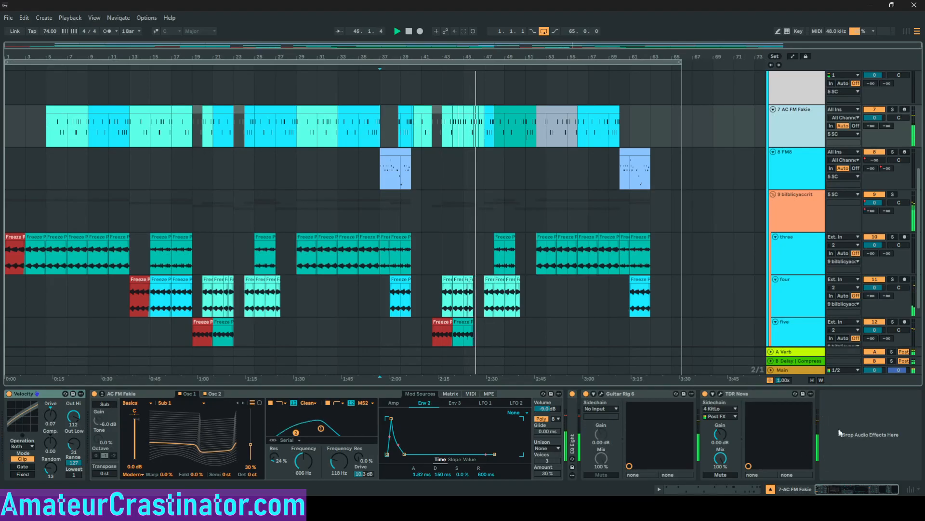
click(720, 393)
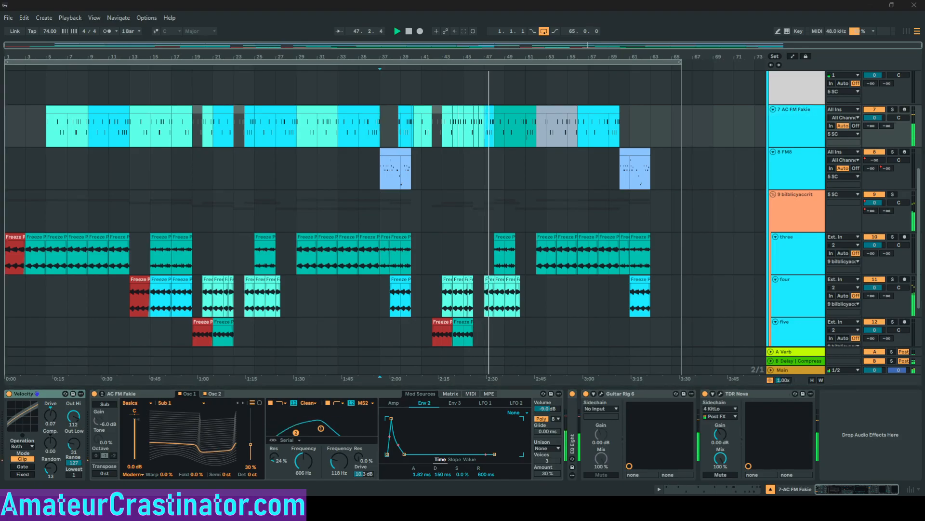
click(800, 378)
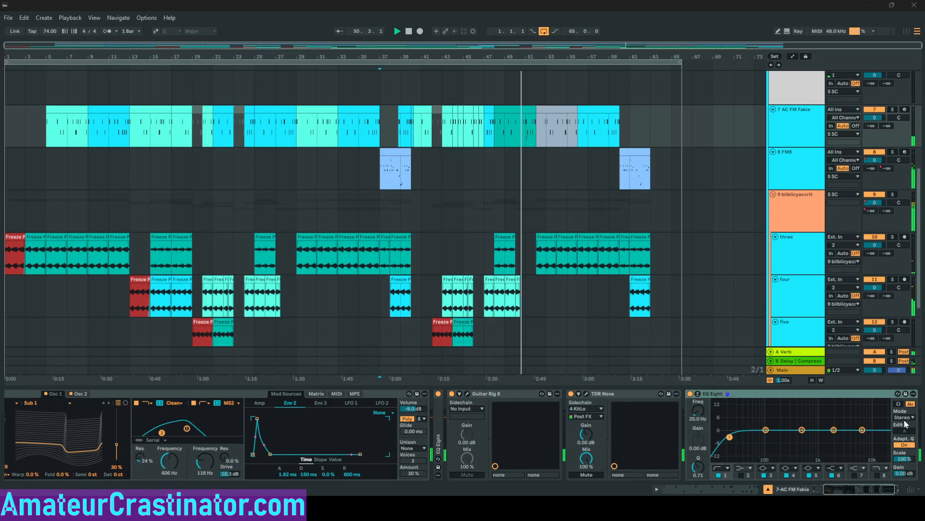
click(904, 438)
click(904, 432)
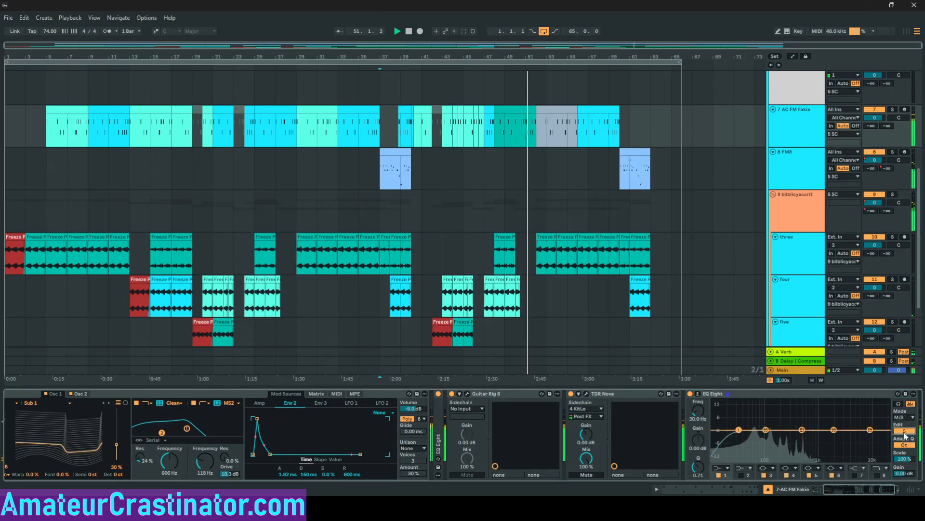
click(813, 396)
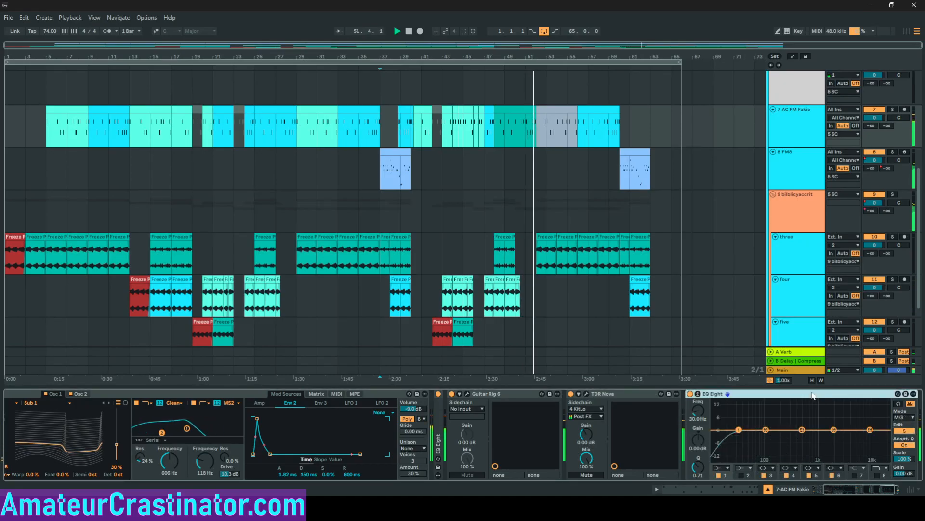
key(Delete)
Examine the TDR Nova settings on the AC FM Fakie track and close the plug-in window
scroll(791, 192, up, 2)
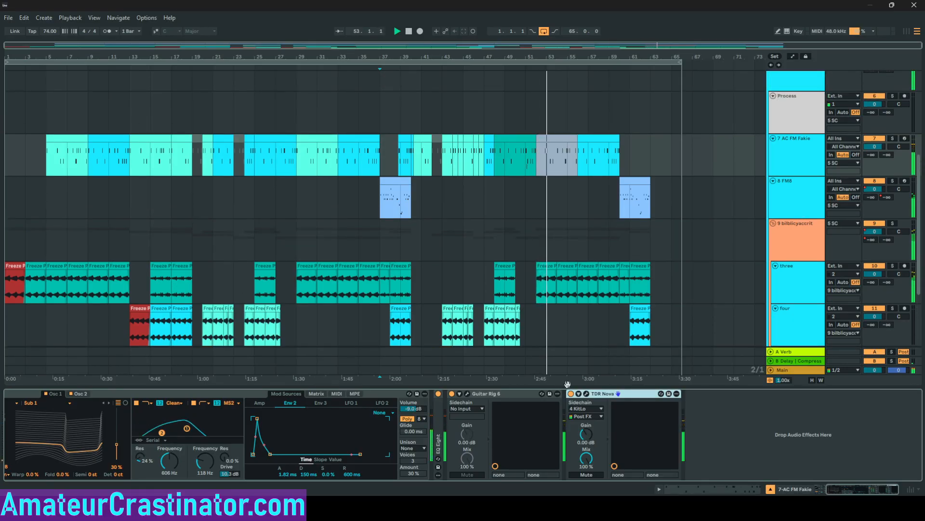
click(587, 393)
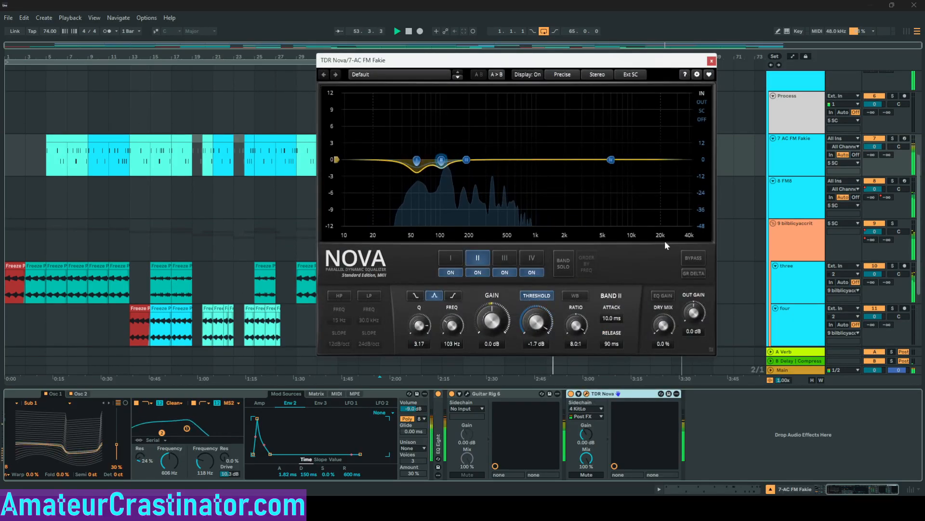
click(711, 62)
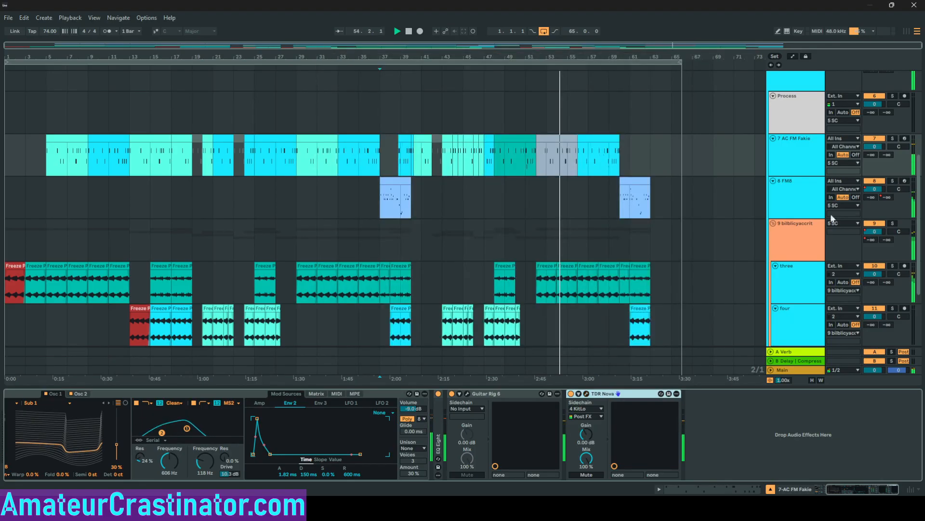
Inspect the device chains of the KitLo track and the Drum Buss group
scroll(800, 255, up, 6)
scroll(800, 256, up, 2)
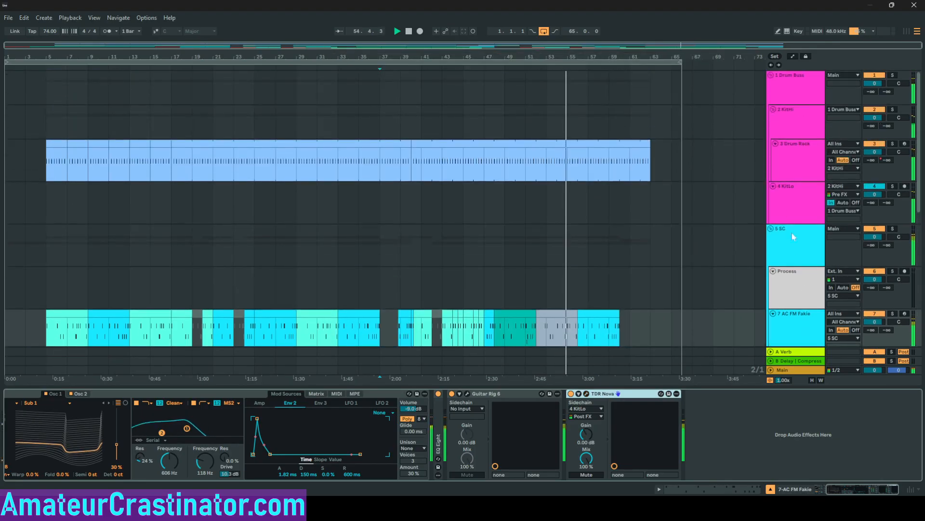
click(785, 194)
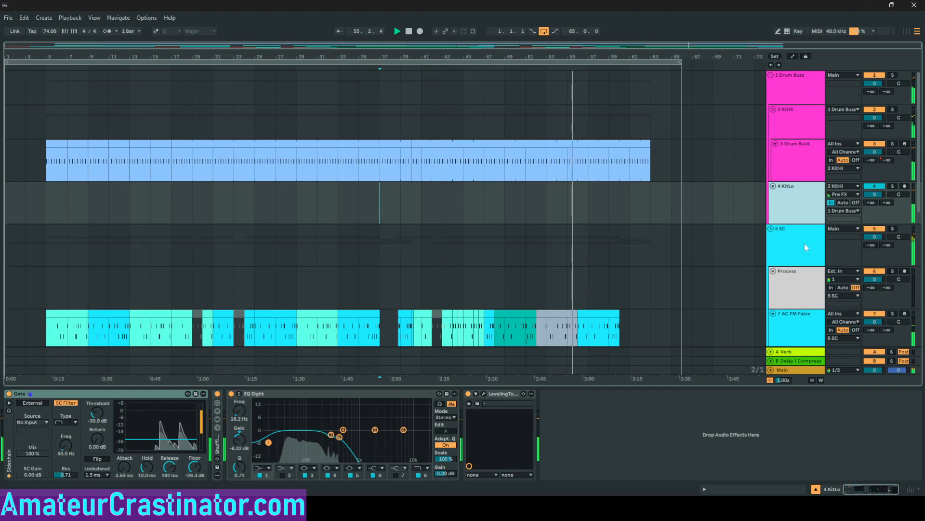
click(791, 102)
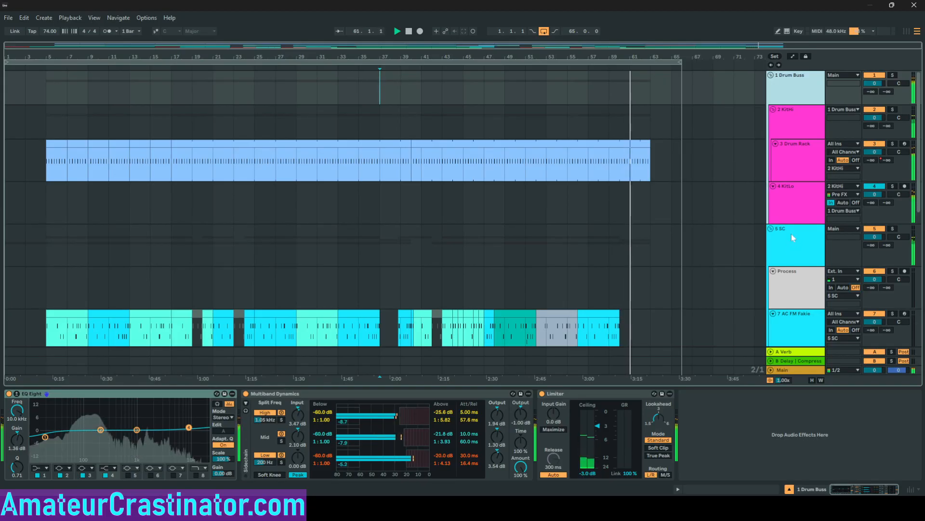
Select the Drum Rack clip starting at bar 15, and briefly show the drum tracks' automation lanes
scroll(429, 246, down, 2)
scroll(376, 159, up, 3)
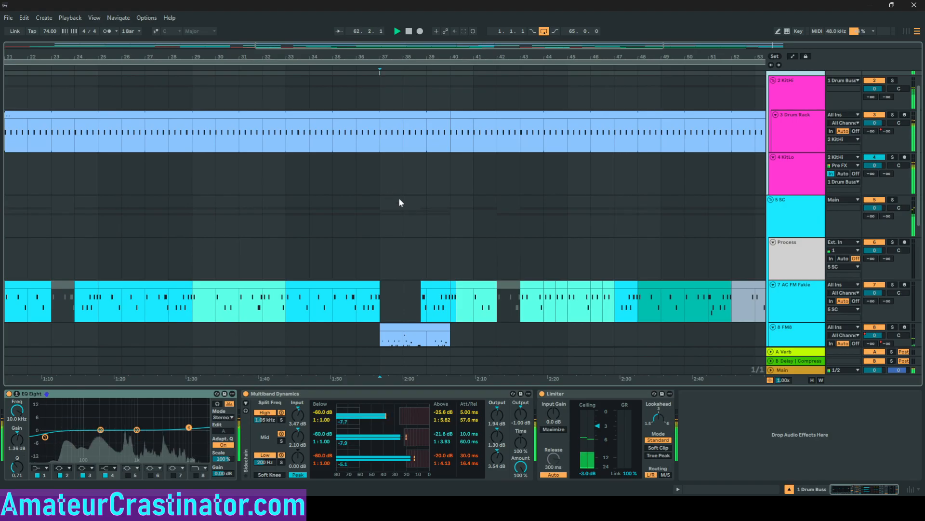
scroll(462, 187, down, 2)
scroll(442, 171, up, 2)
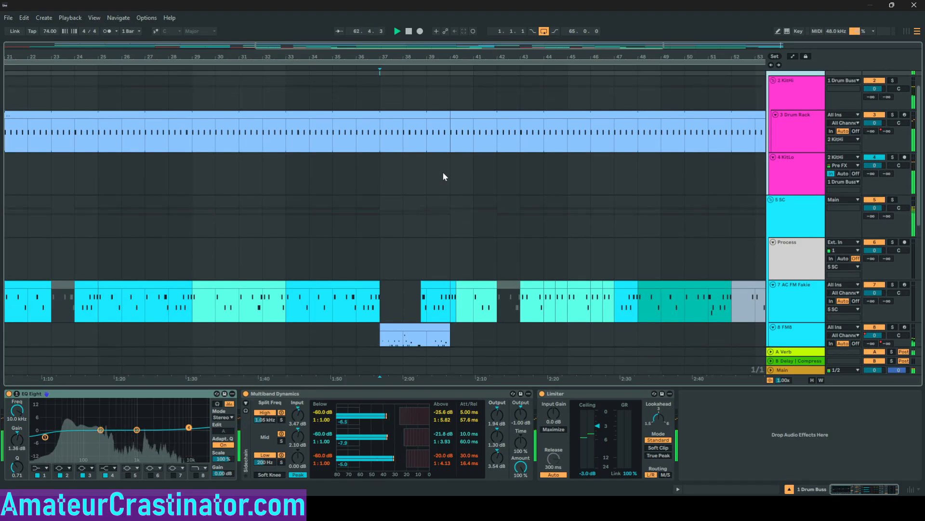
scroll(433, 174, down, 3)
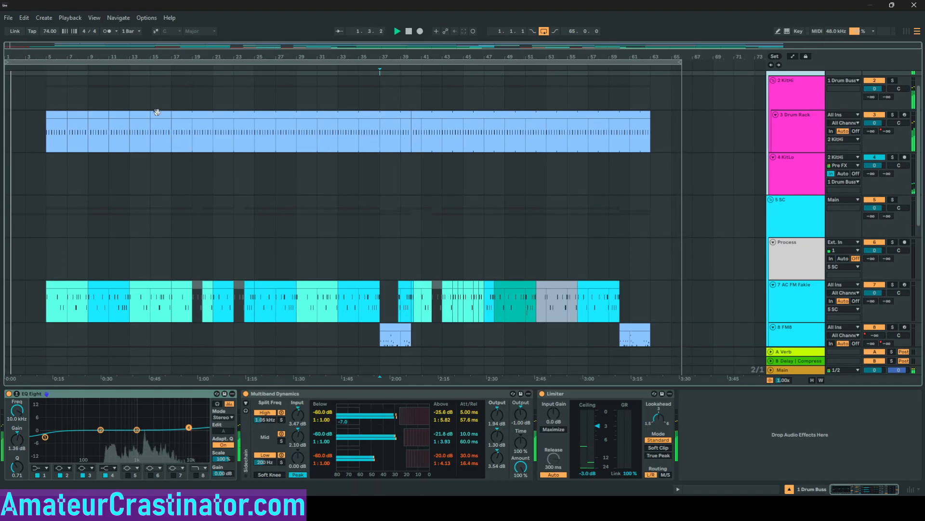
click(155, 113)
key(a)
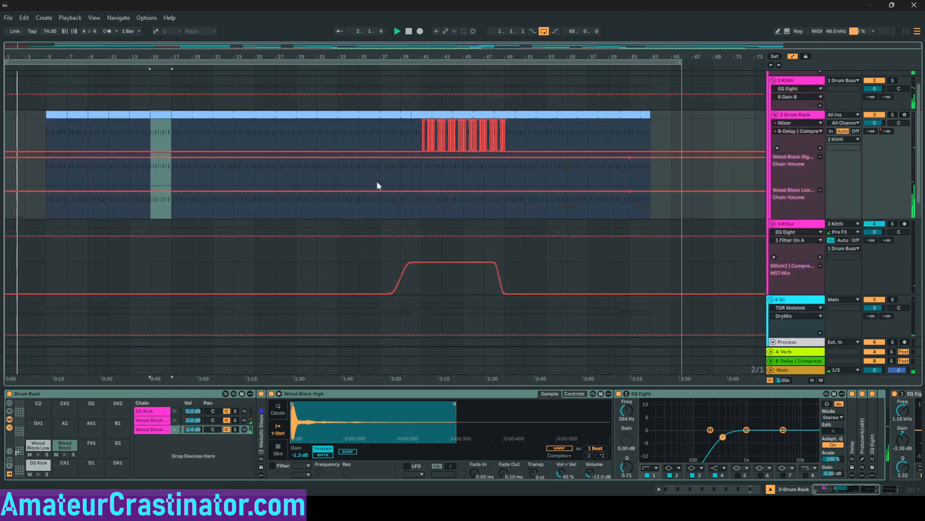
key(a)
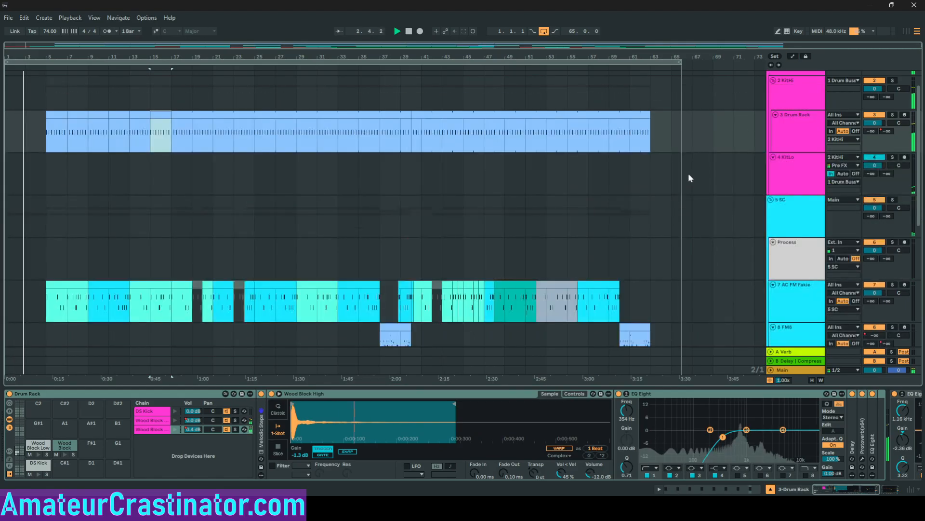
Select the Drum Rack clip from bar 17 to 40 and display the Wood Block High mixer's Speaker On automation
click(189, 116)
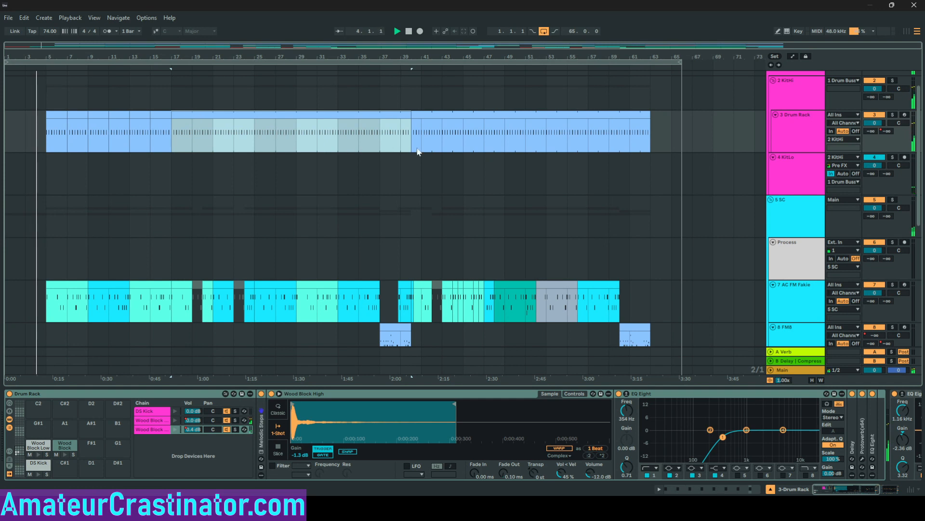
scroll(419, 152, up, 3)
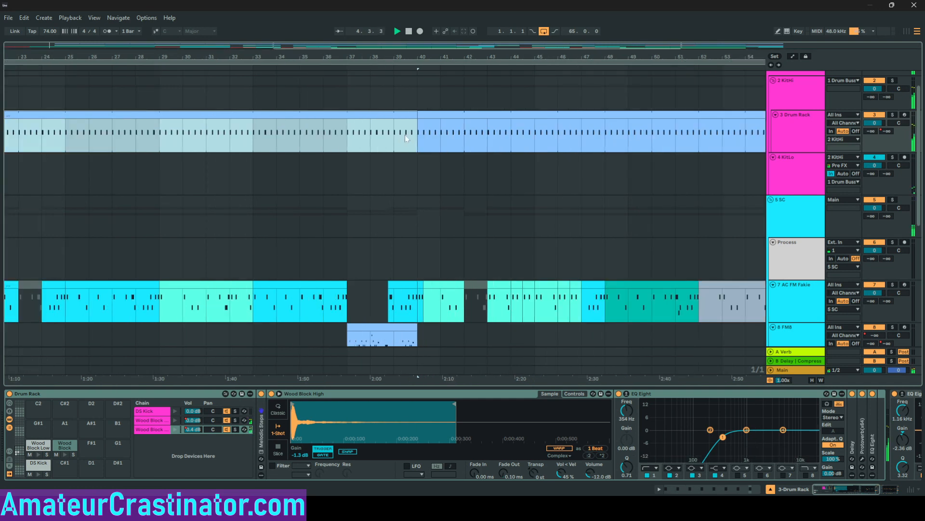
scroll(405, 135, down, 3)
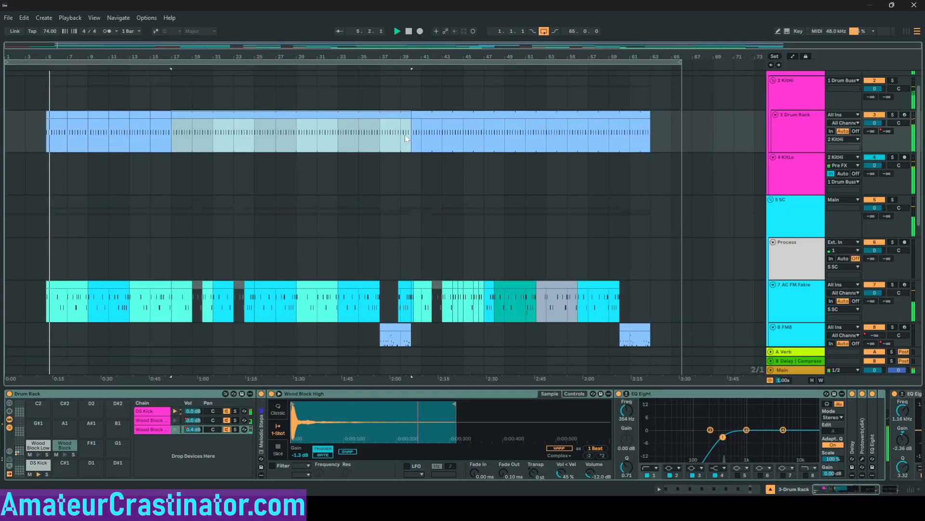
key(a)
click(799, 122)
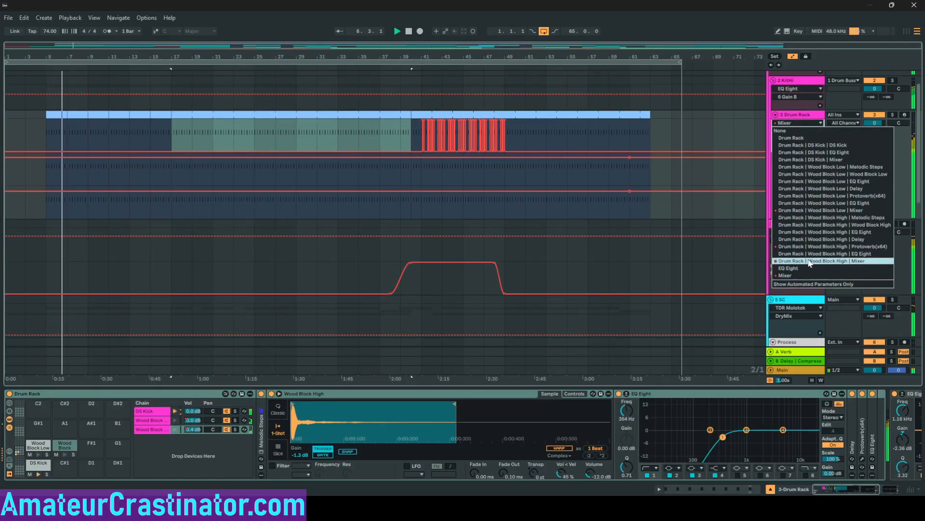
click(809, 261)
click(800, 132)
click(786, 147)
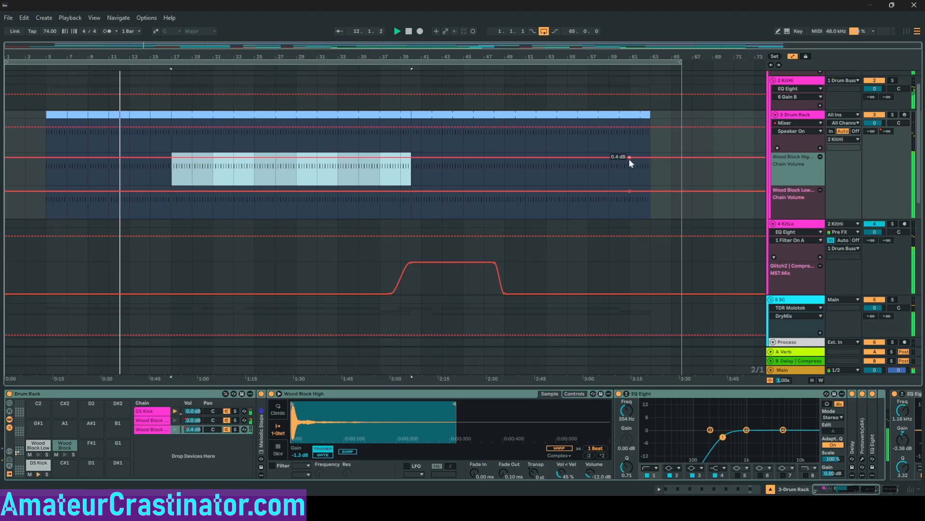
Look through the Drum Rack track's automatable devices and parameters, and undo the removal of the Wood Block High chain volume automation
click(799, 131)
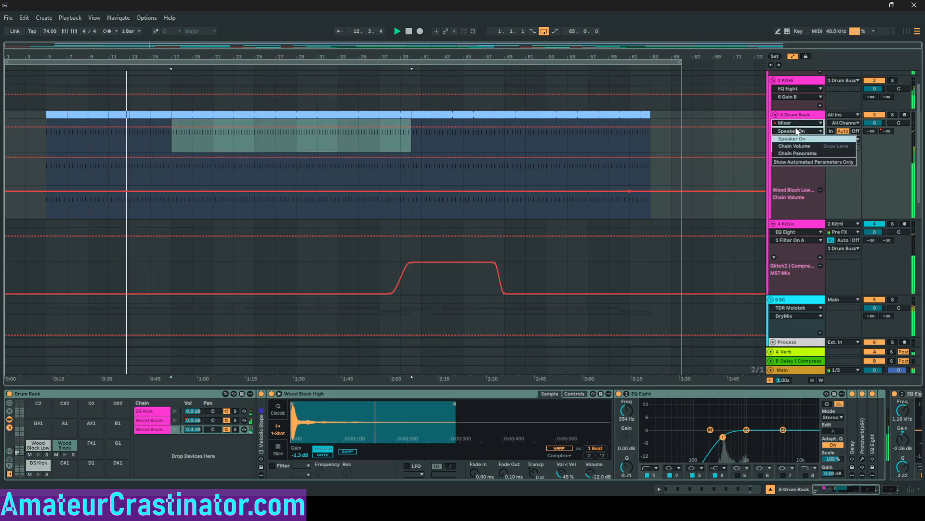
click(790, 123)
click(790, 123)
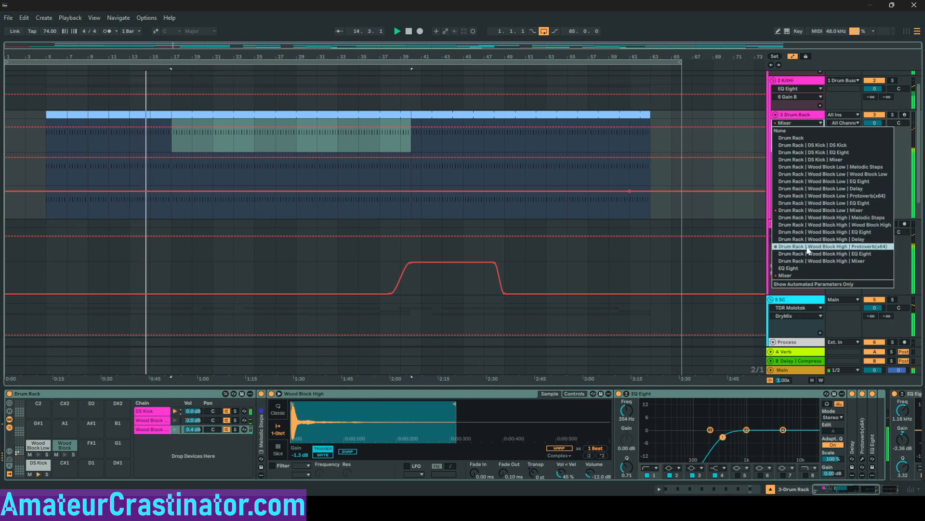
click(792, 124)
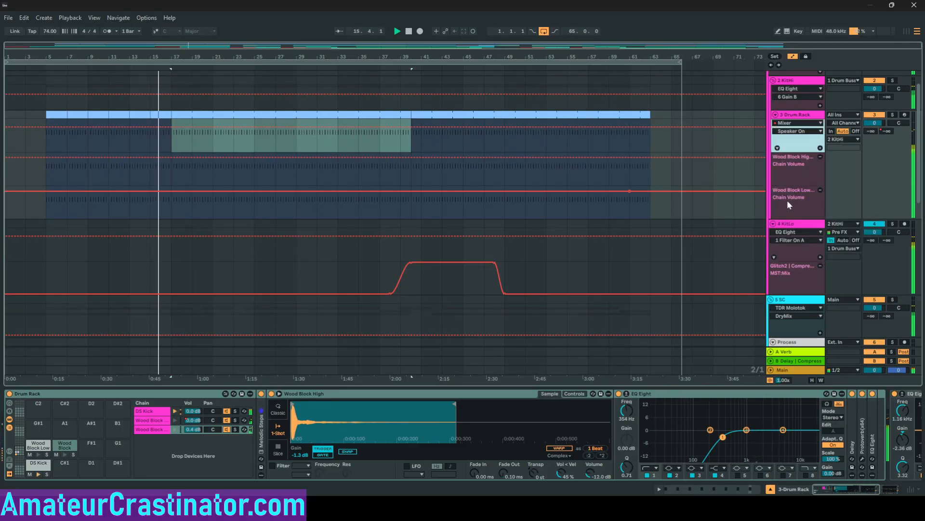
key(ctrl+z)
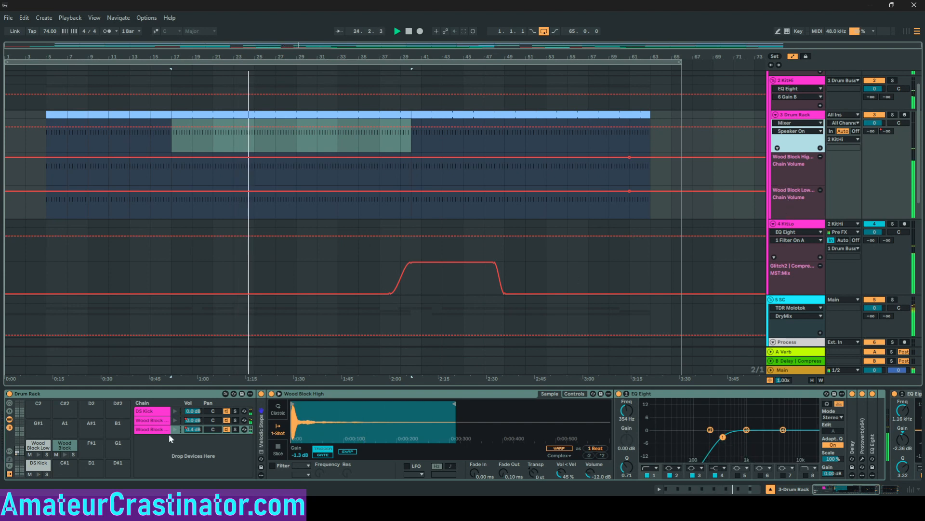
Delete the chain volume automation of the Wood Block Low and Wood Block High chains, and hide the automation lanes
click(190, 430)
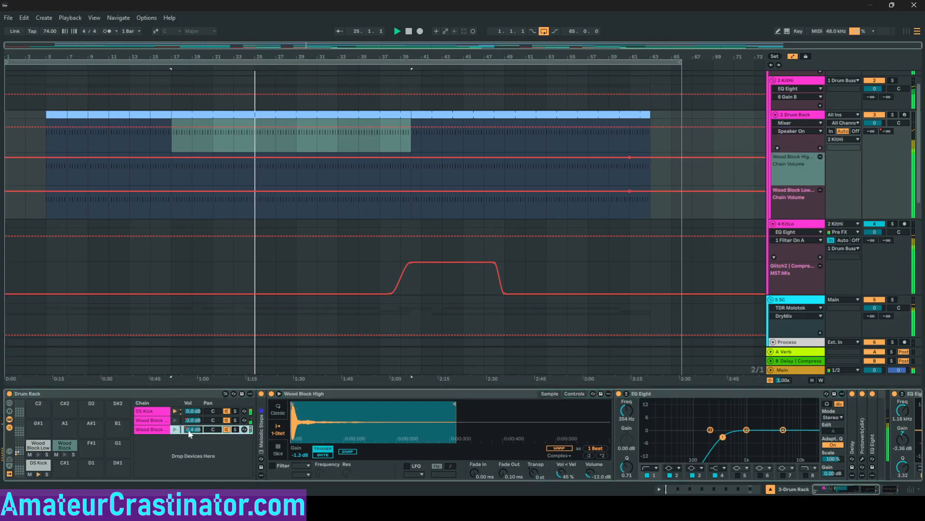
click(192, 421)
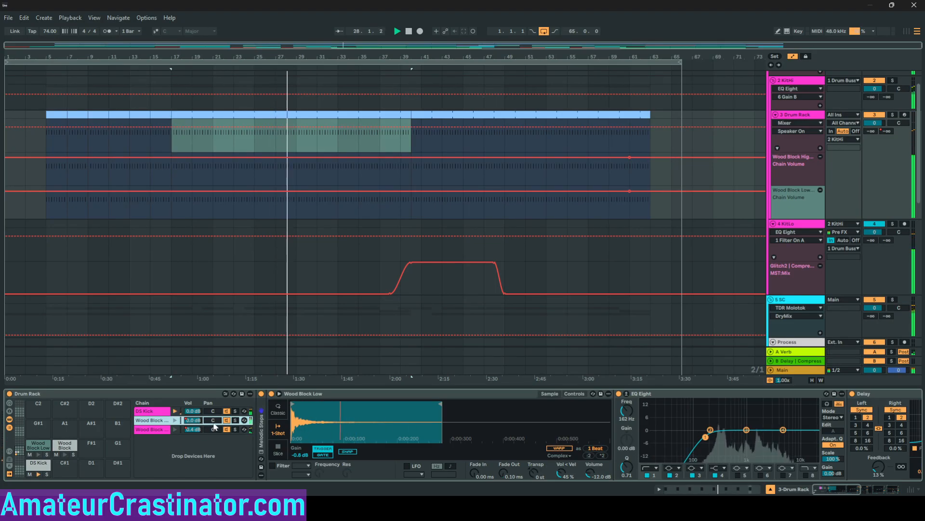
click(193, 429)
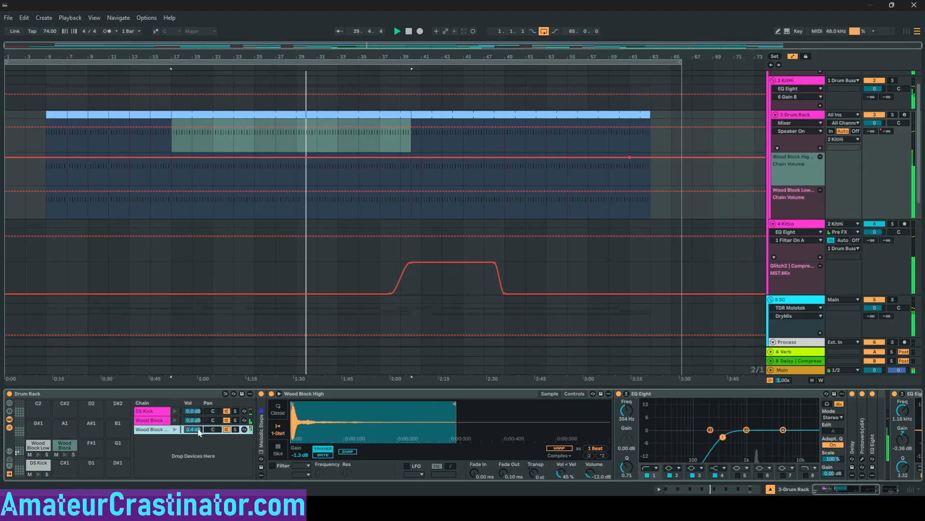
key(ctrl+BackSpace)
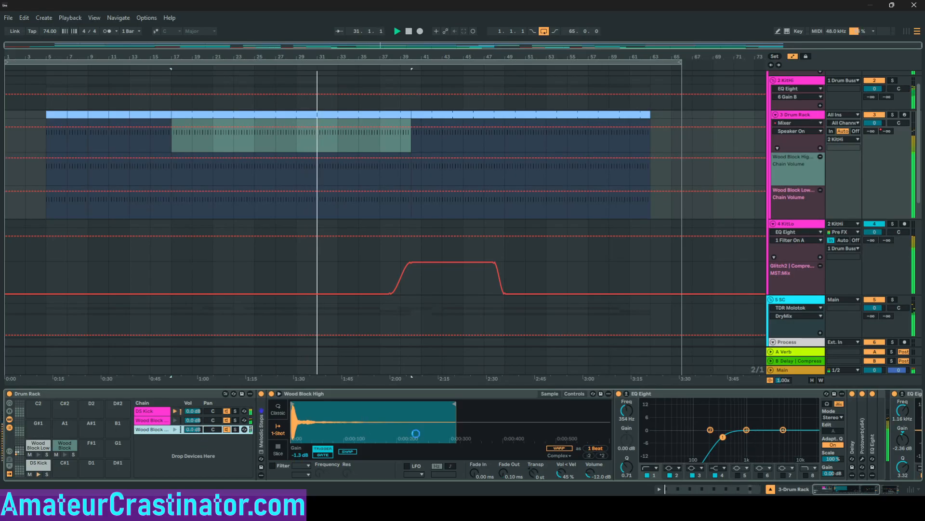
key(a)
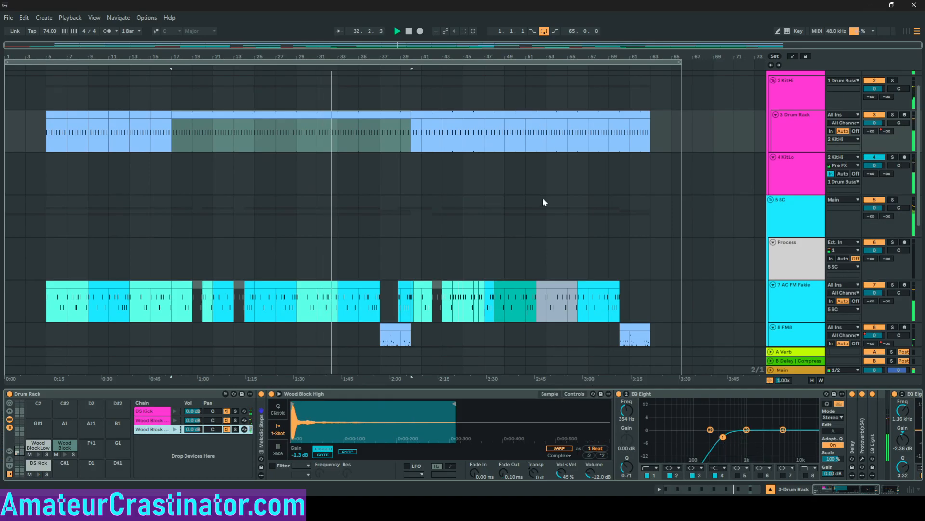
Split the Drum Rack clip at bars 31 and 33, and open the two-bar clip between them for note editing
scroll(340, 158, up, 4)
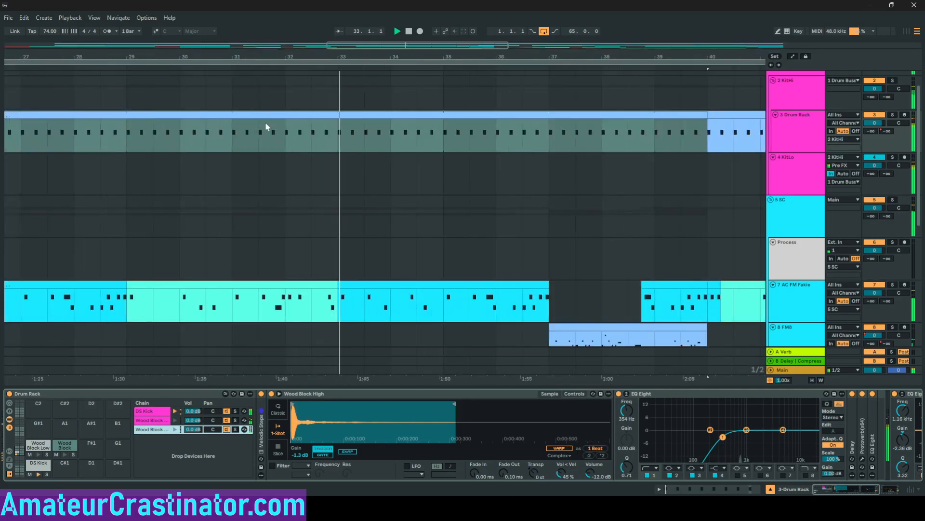
click(232, 136)
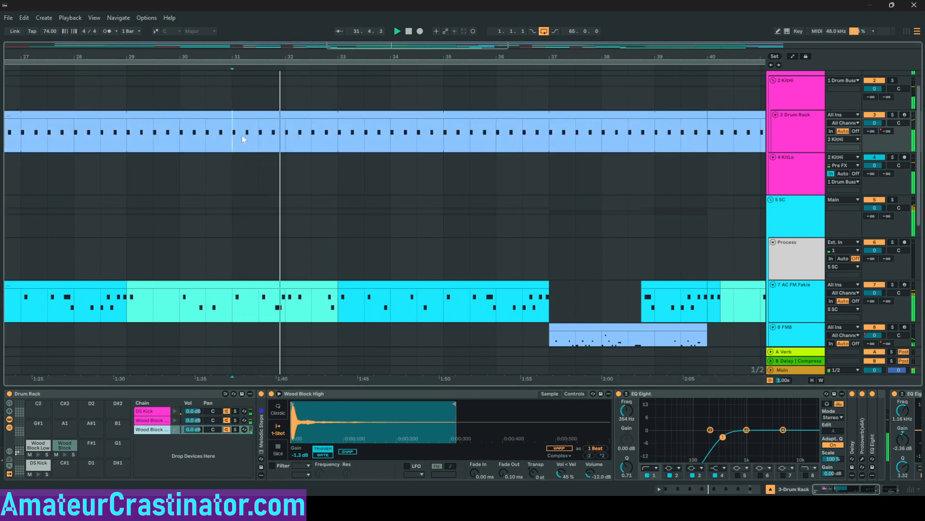
drag(233, 137, 345, 136)
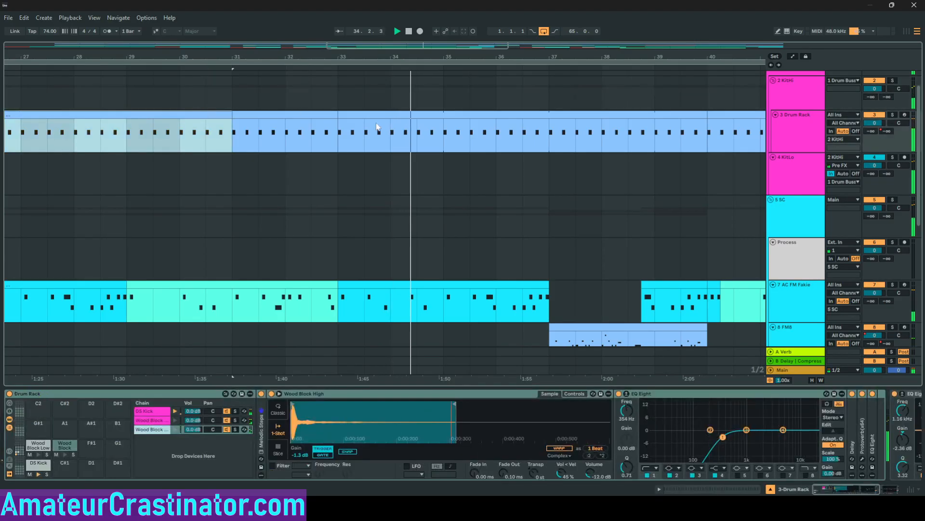
click(358, 114)
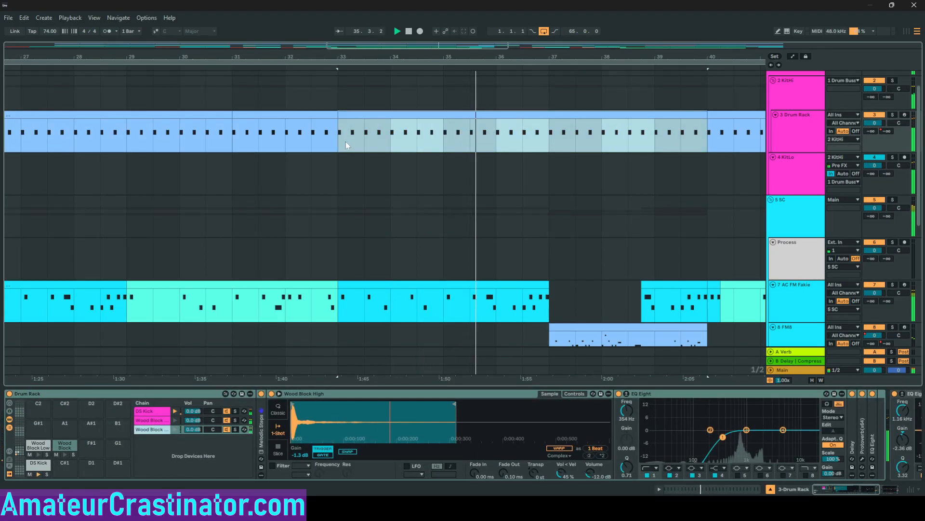
click(287, 115)
double_click(285, 120)
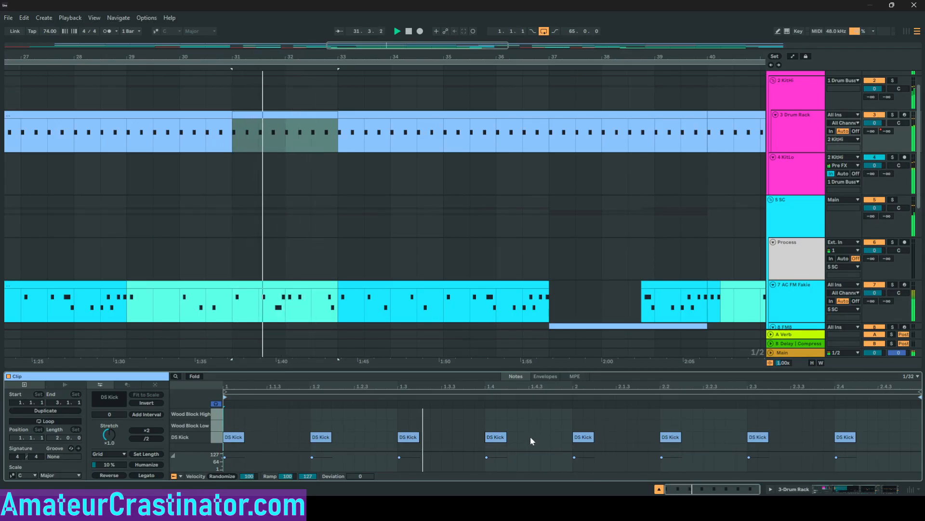
Try two short extra DS Kick notes between beats 1.3 and 1.4, keeping only the one at 1.3.4
double_click(426, 438)
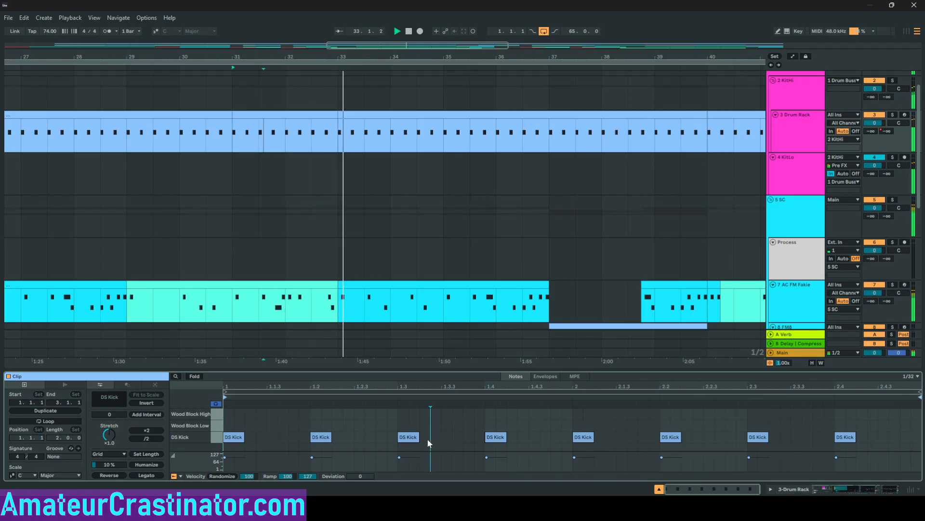
double_click(469, 437)
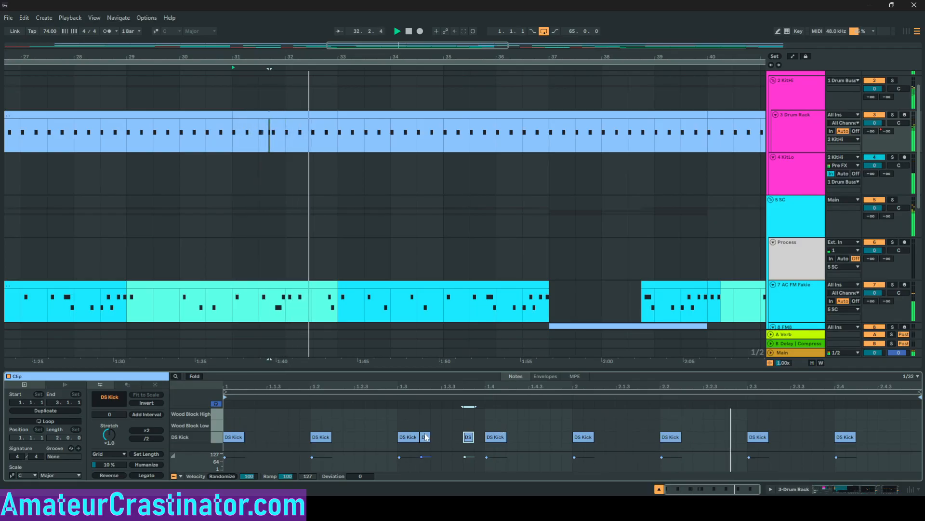
drag(426, 437, 481, 439)
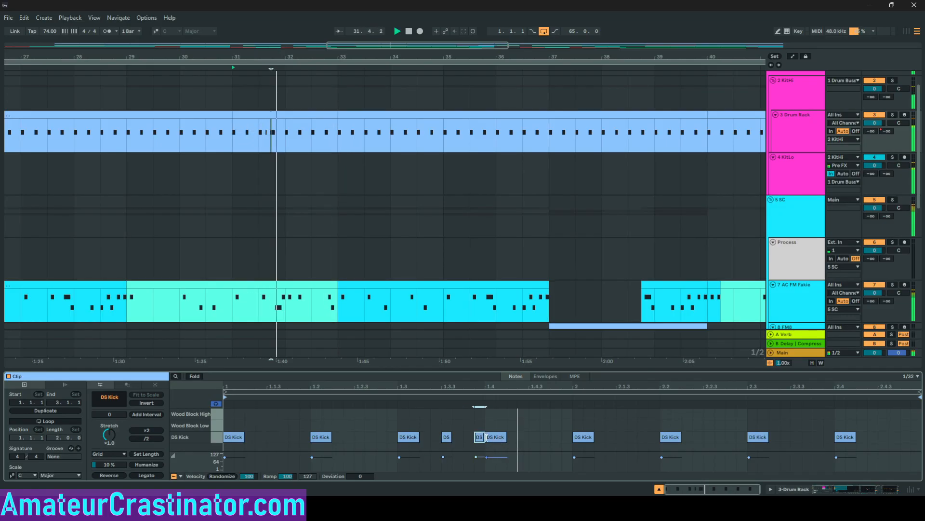
mouse_move(496, 440)
mouse_down()
mouse_move(458, 439)
mouse_move(467, 437)
mouse_up()
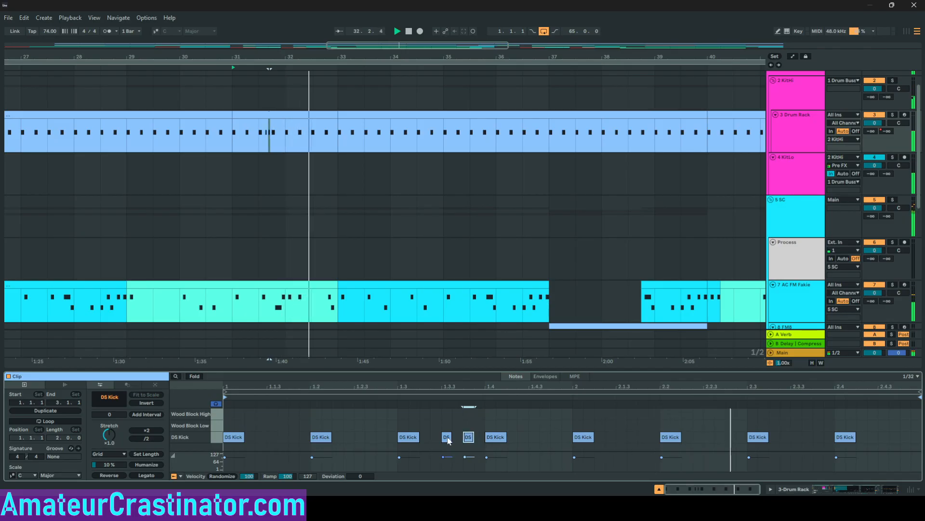
click(447, 437)
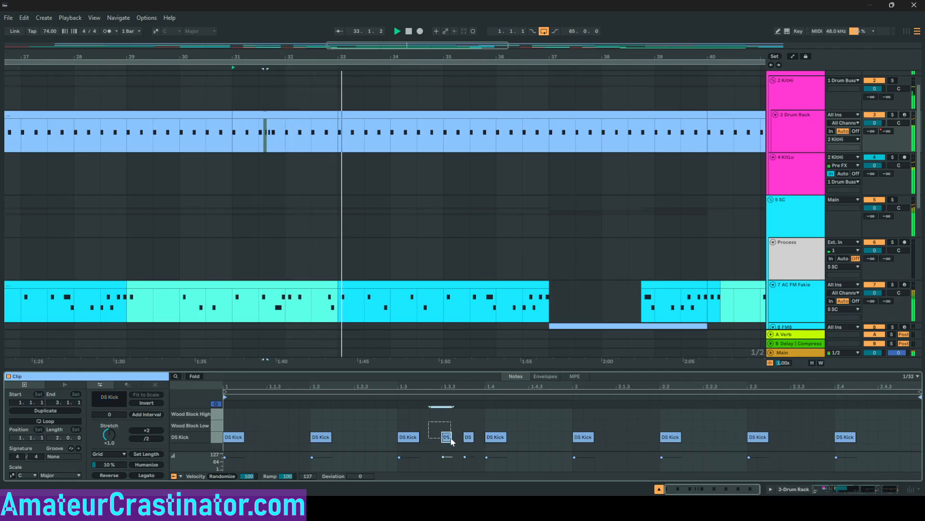
key(Delete)
click(487, 457)
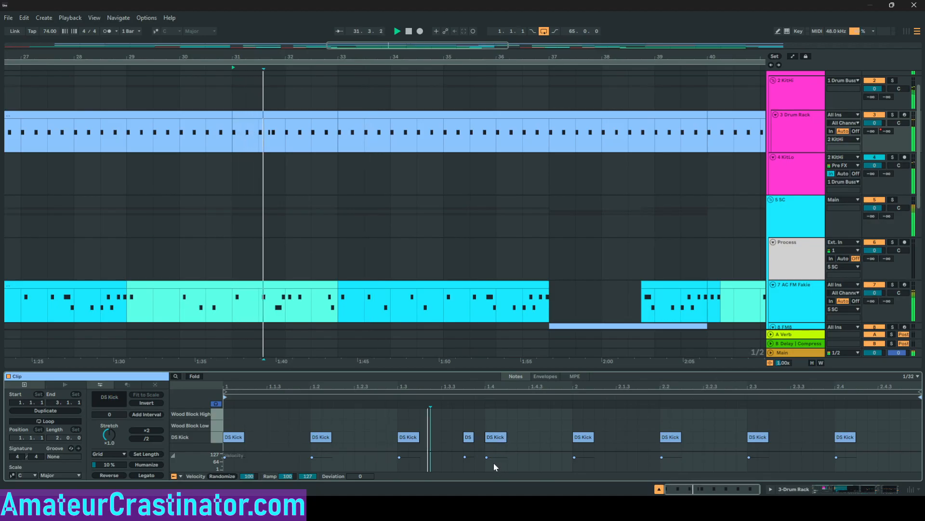
Move the extra DS Kick note to 1.4.2, and add two more short DS Kick notes at 1.4.4 and 2.1.2
click(478, 438)
click(469, 437)
drag(470, 440, 514, 440)
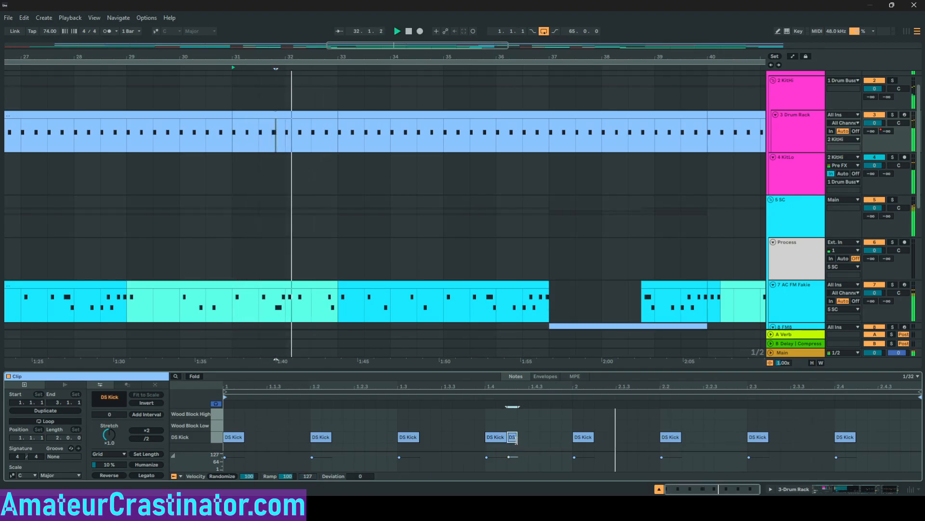
double_click(555, 438)
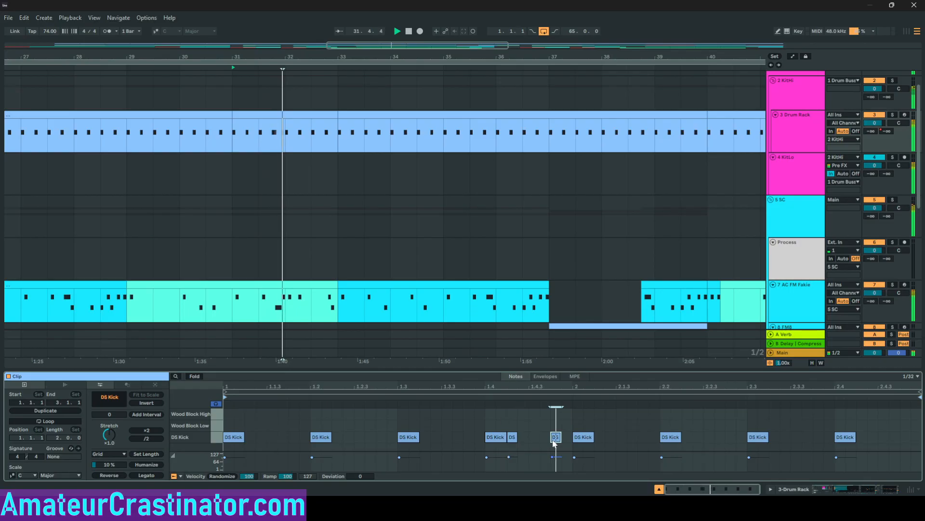
double_click(599, 439)
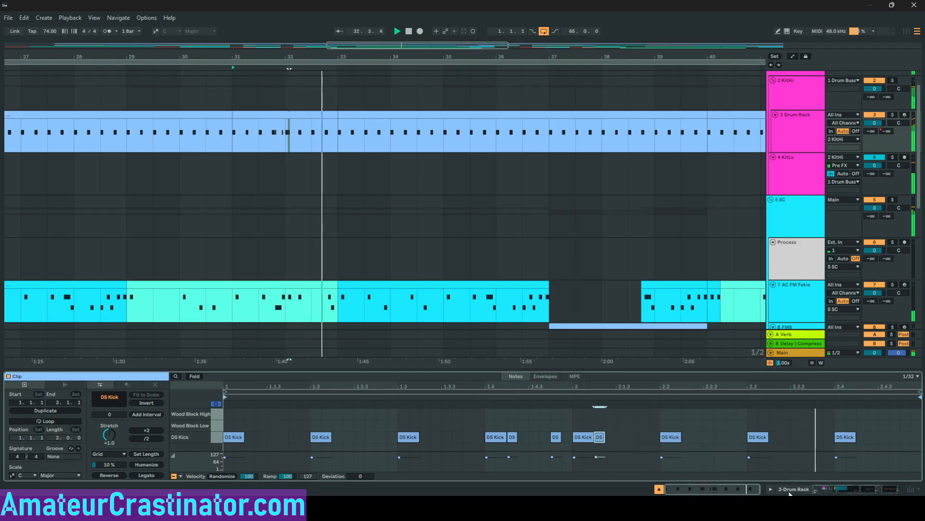
Recolour the Drum Rack clip from bar 31 to 33 bright blue, and show the track's device chain
right_click(291, 119)
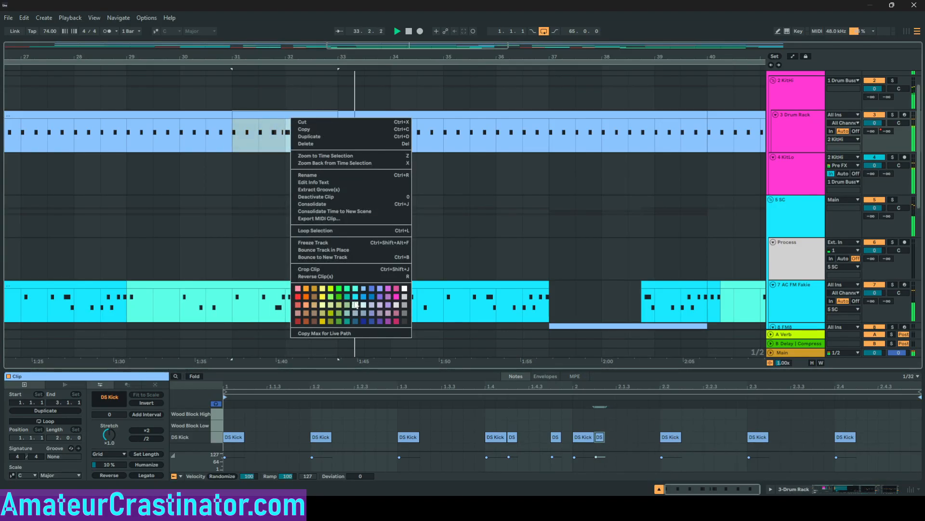
key(Escape)
right_click(313, 116)
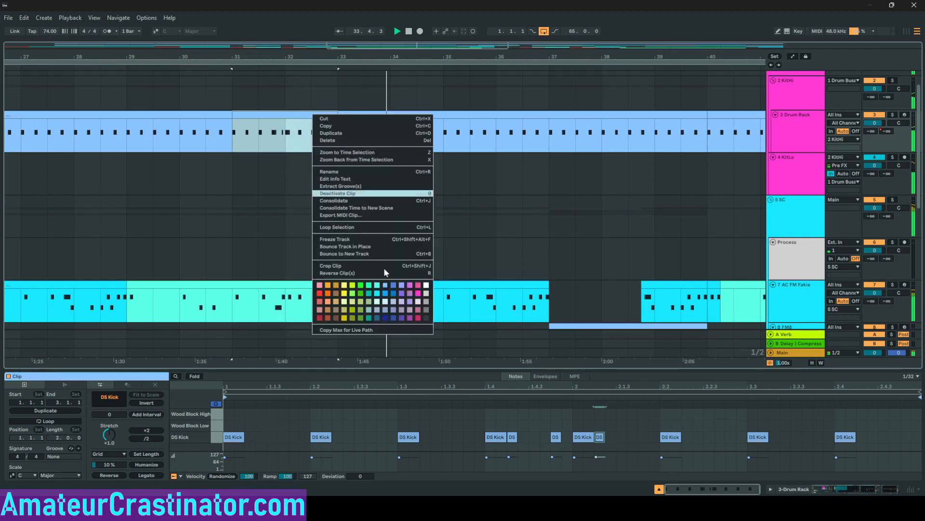
click(385, 294)
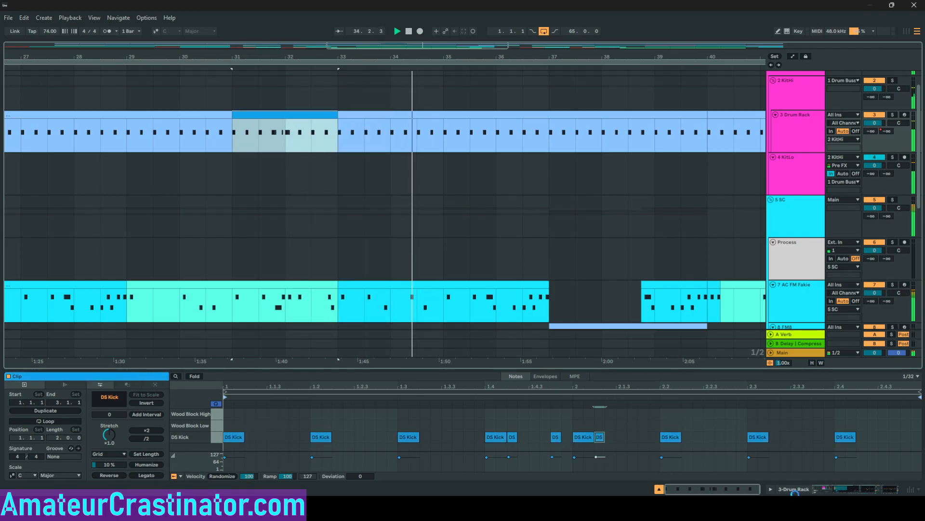
click(799, 493)
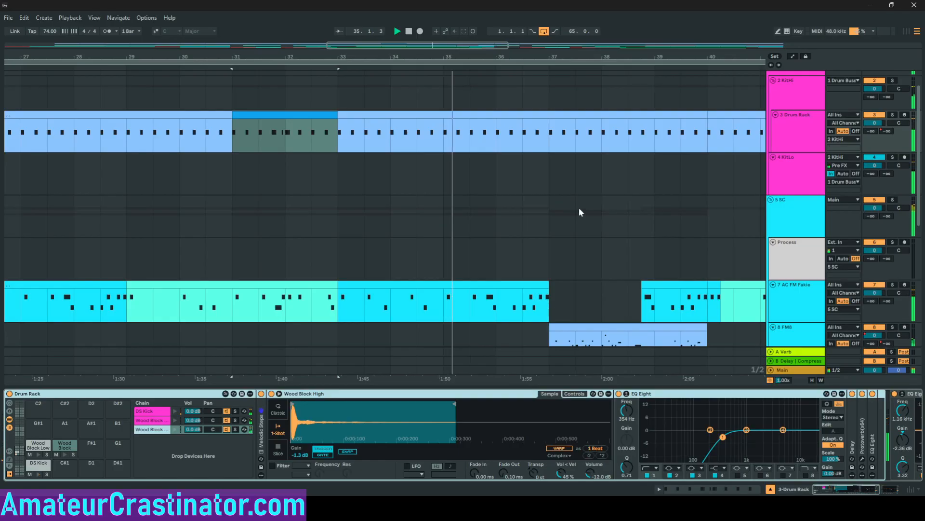
Split the Drum Rack clip at bar 37 and recolour the clip from bar 37 to 40 a darker blue
key(w)
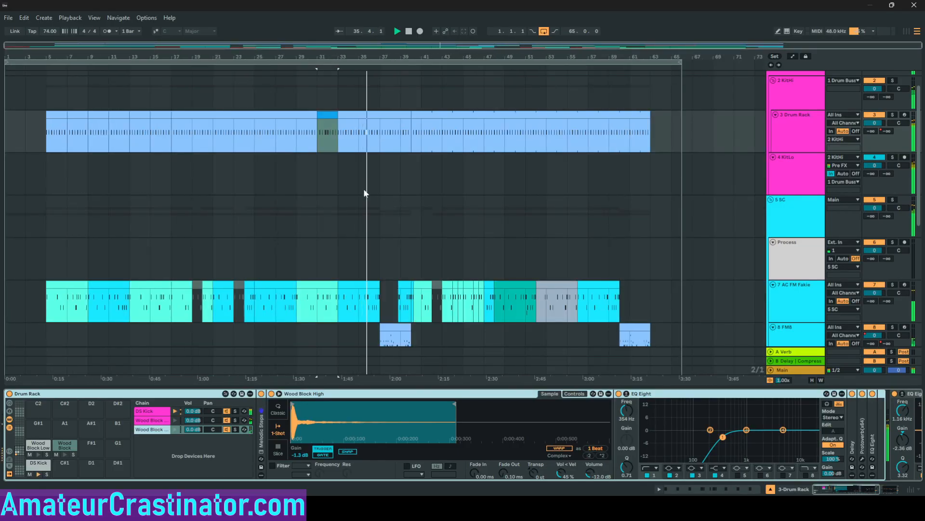
scroll(378, 195, up, 2)
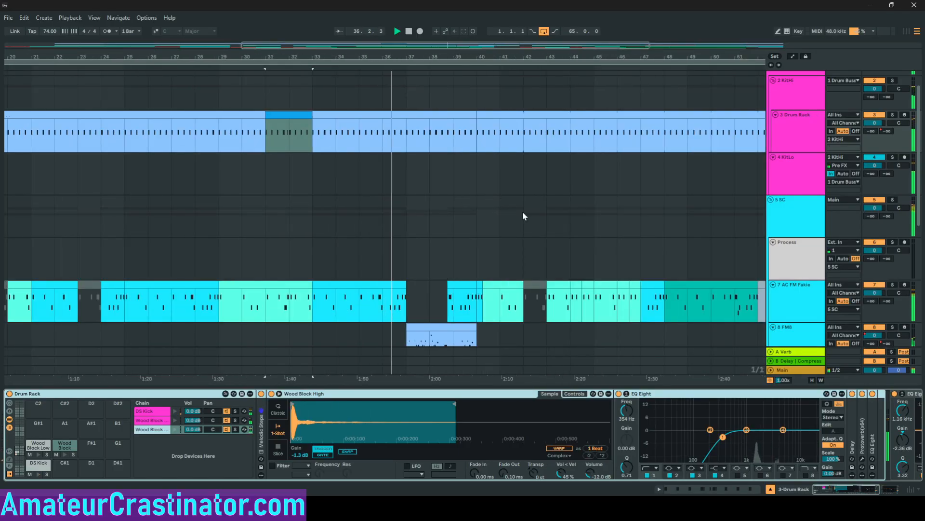
click(411, 116)
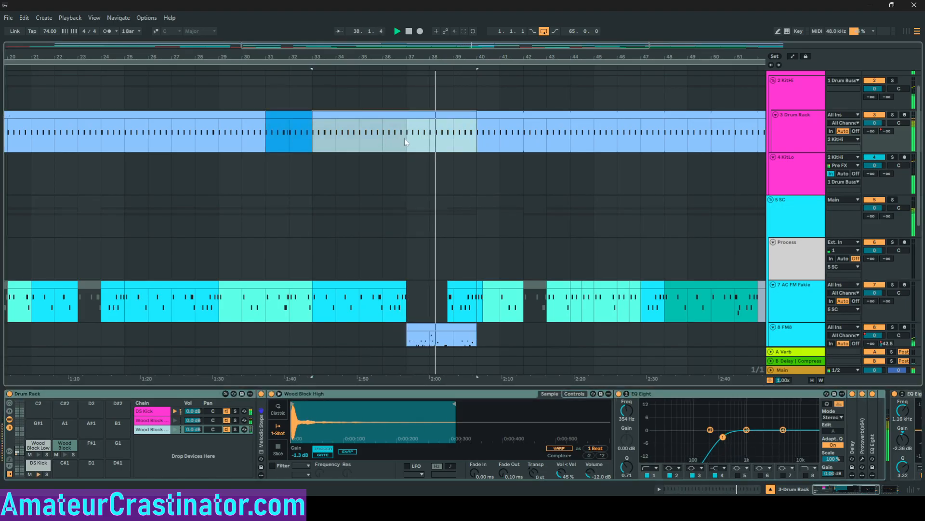
click(444, 114)
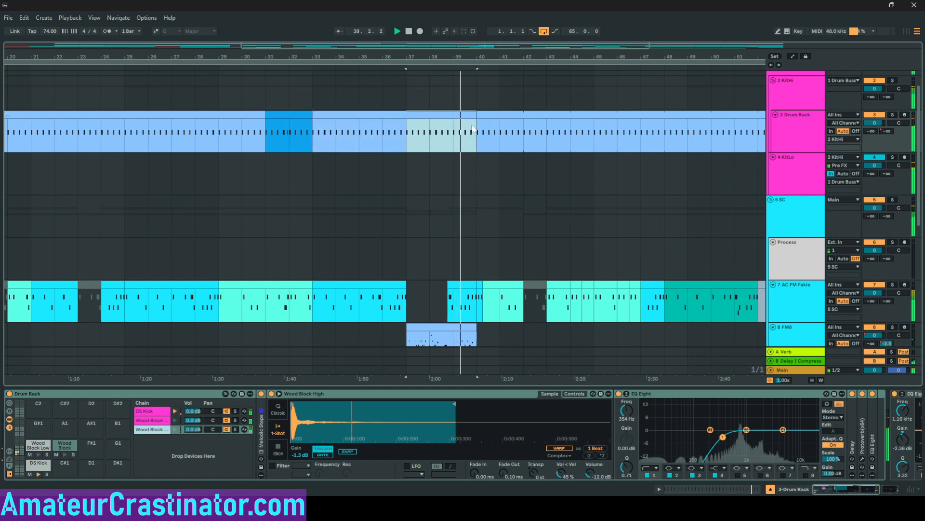
right_click(434, 114)
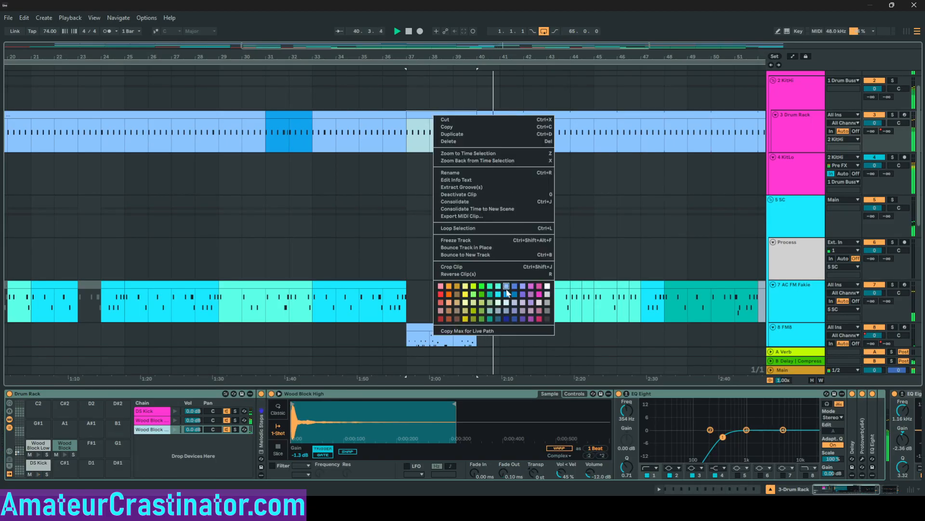
click(515, 287)
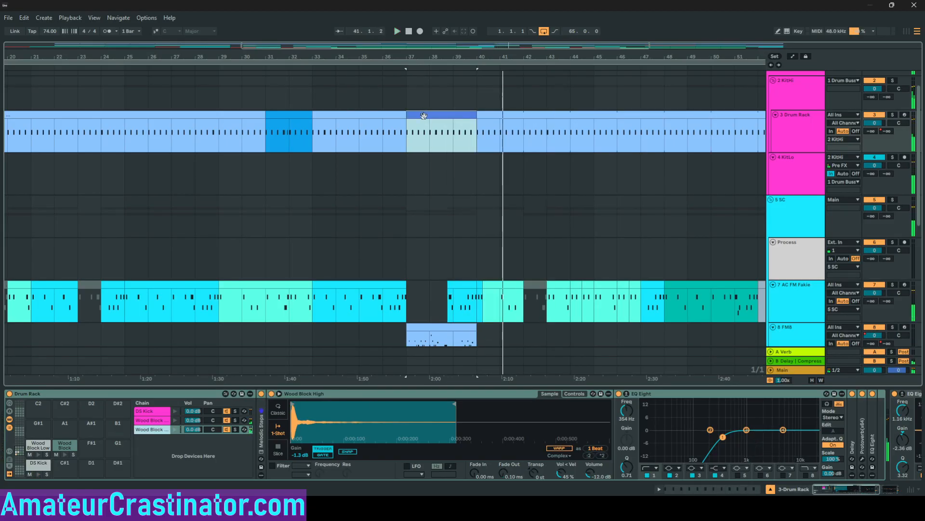
Open the Drum Rack clip from bar 37 to 40 and add short DS Kick notes at 1.3.2 and 1.3.4
double_click(424, 116)
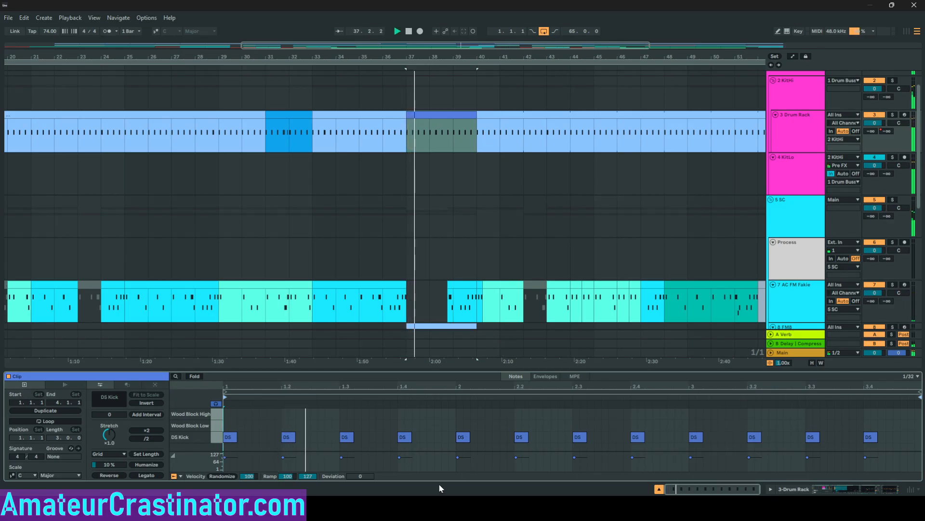
double_click(360, 441)
double_click(385, 440)
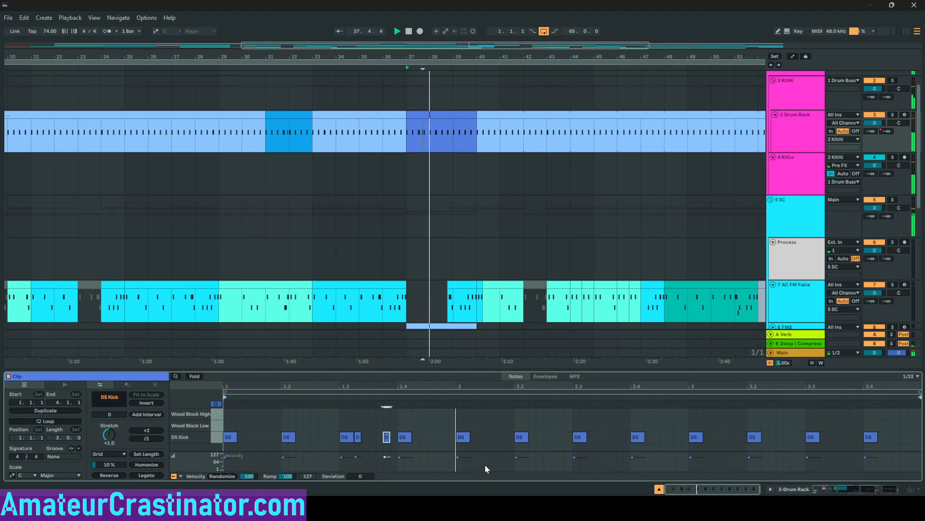
Add short DS Kick notes at 2.2.2, 2.2.4 and 2.3.2 in the clip from bar 37 to 40
click(536, 443)
double_click(536, 439)
double_click(562, 438)
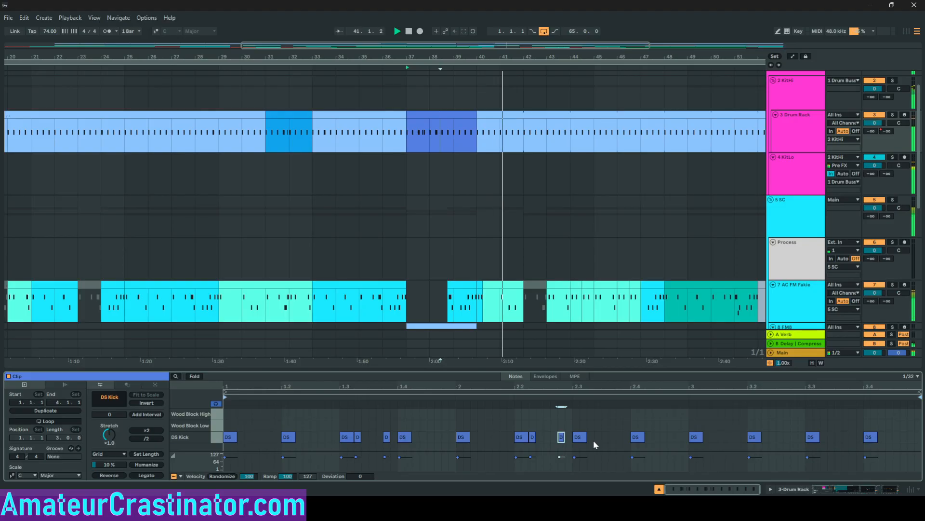
double_click(592, 439)
key(space)
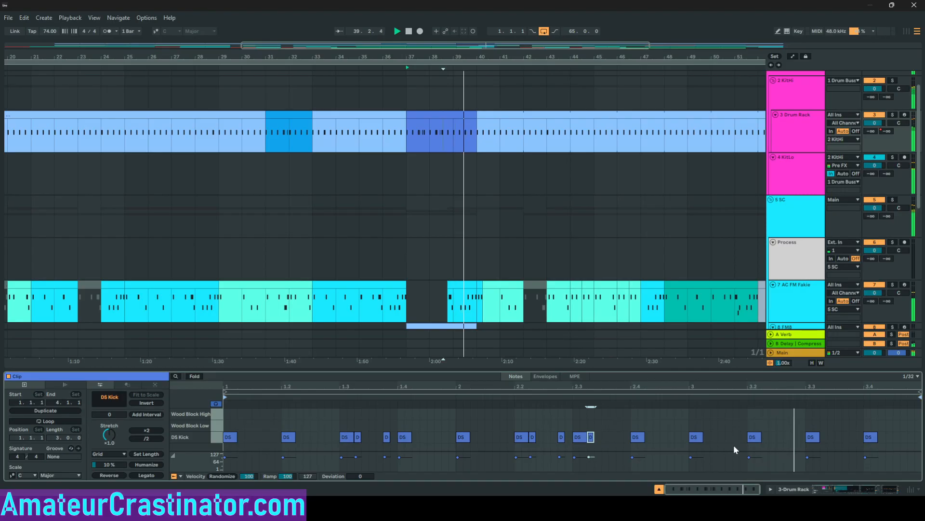
Add short DS Kick notes at 3.1.2, 3.3.2, 3.3.4 and 3.4.2, and play back the result
double_click(706, 437)
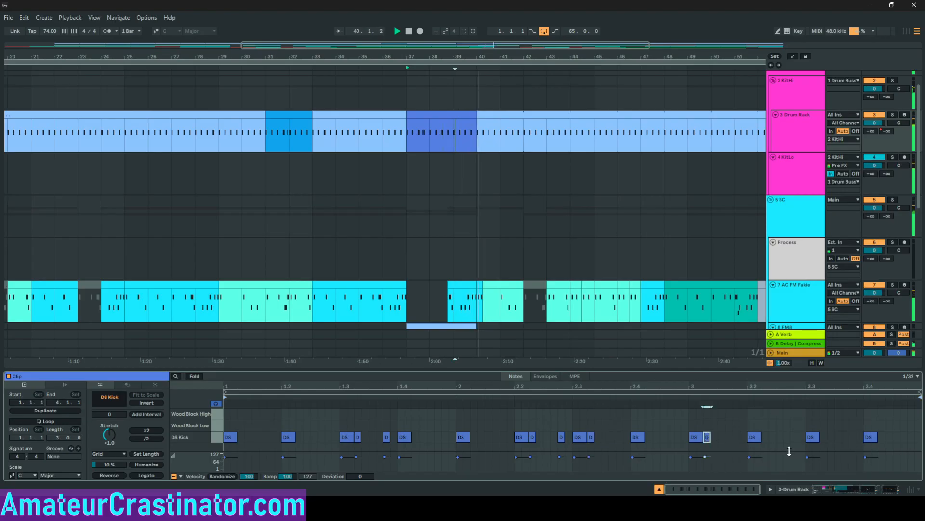
double_click(823, 437)
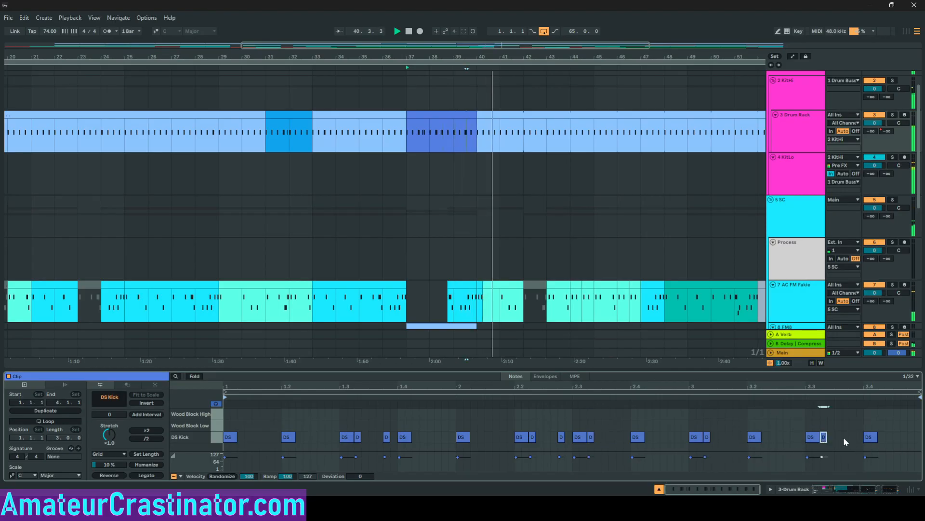
double_click(852, 437)
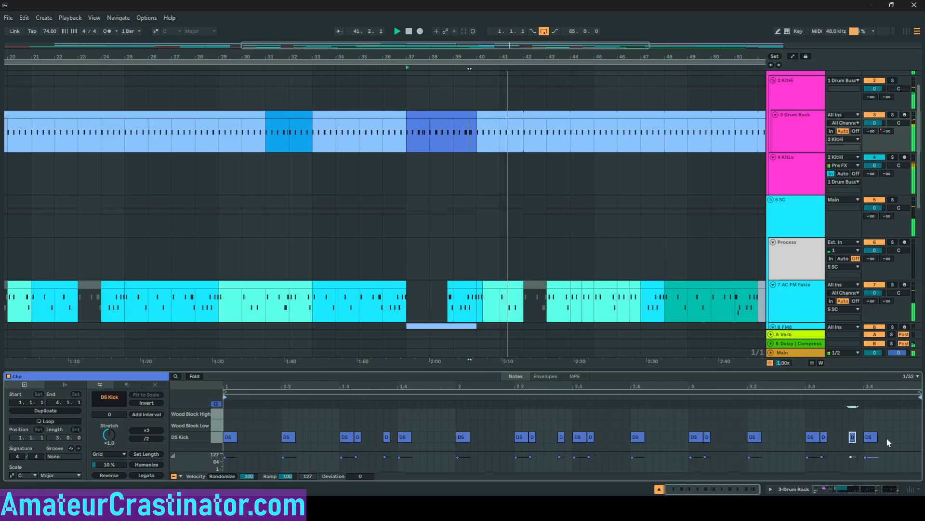
double_click(881, 437)
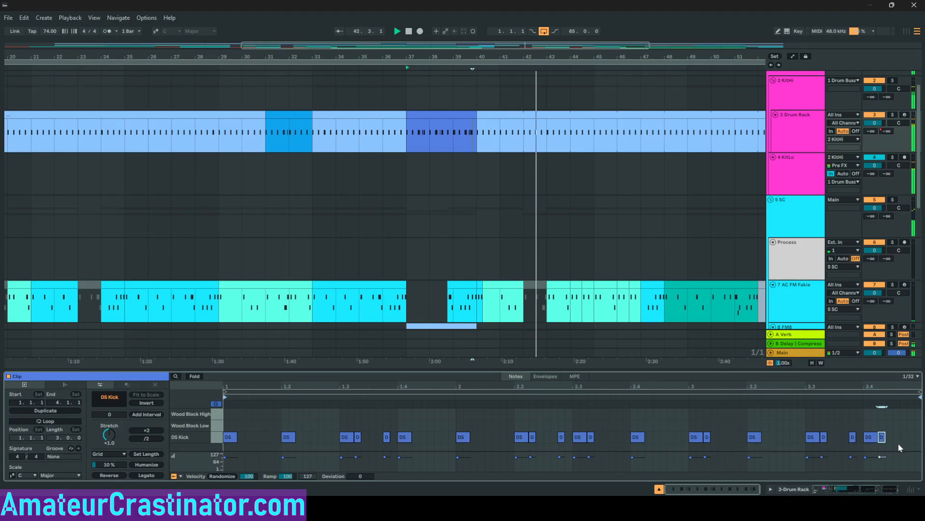
key(space)
key(space)
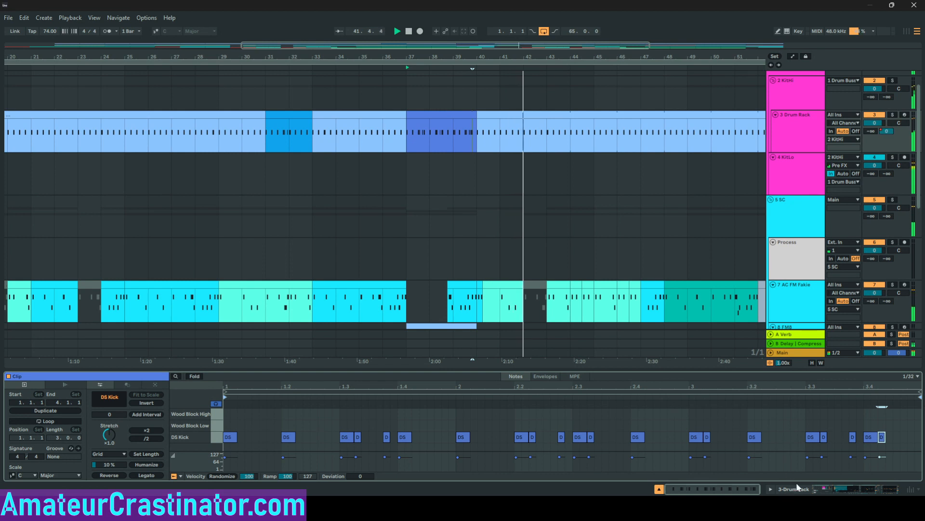
Show the Drum Rack track's device chain and fit the whole arrangement to the view
key(shift+Tab)
key(w)
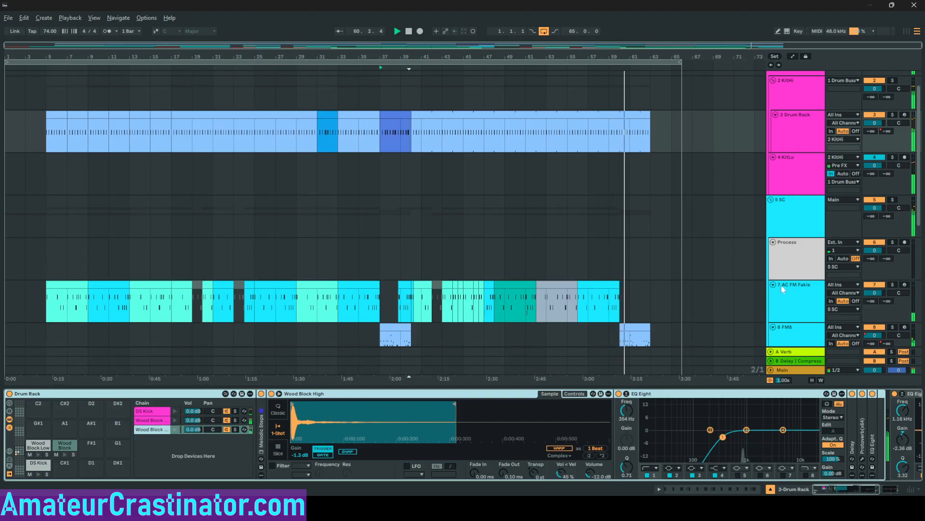
scroll(784, 268, down, 2)
scroll(778, 273, up, 5)
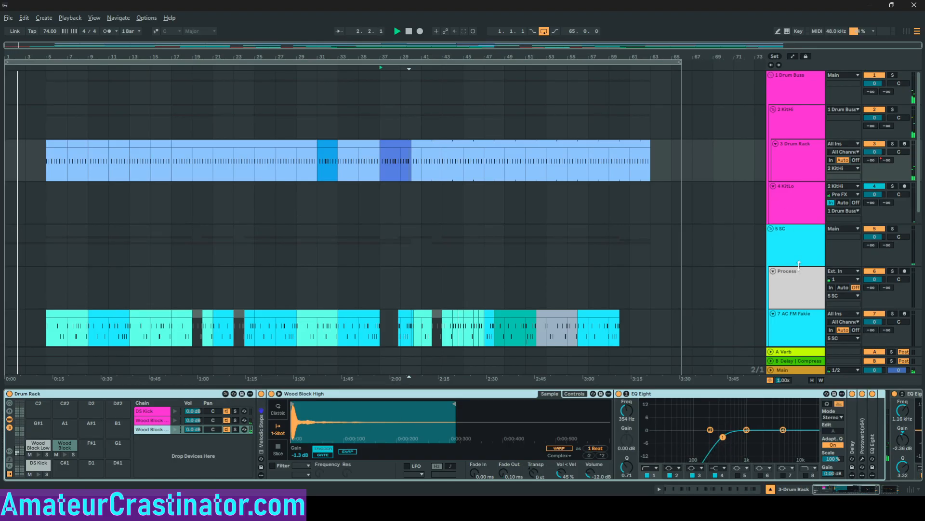
Show the SC group's device chain and look over its tracks
drag(799, 265, 801, 256)
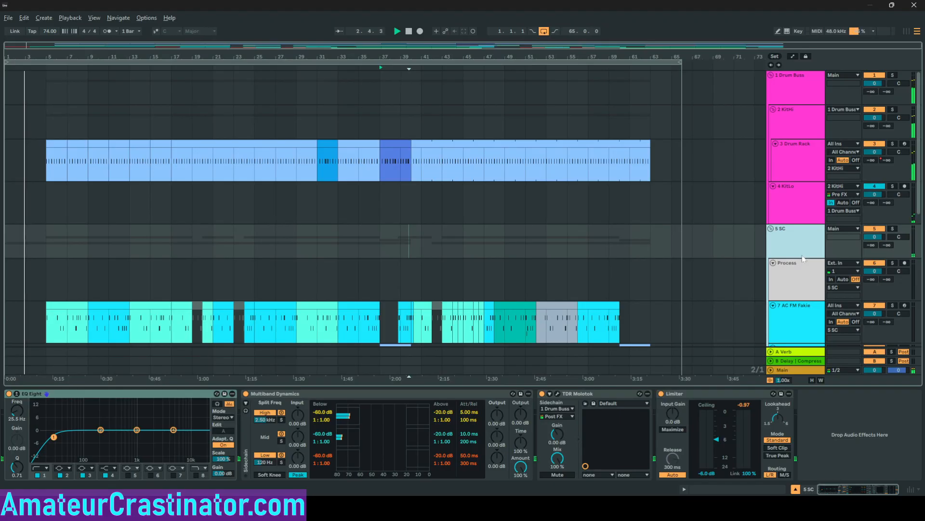
drag(802, 257, 802, 263)
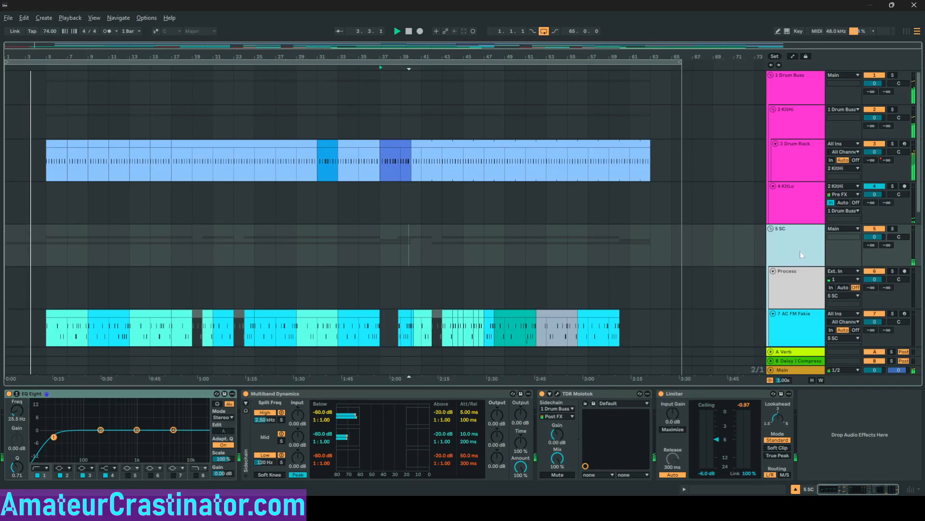
scroll(800, 248, down, 2)
scroll(788, 247, down, 2)
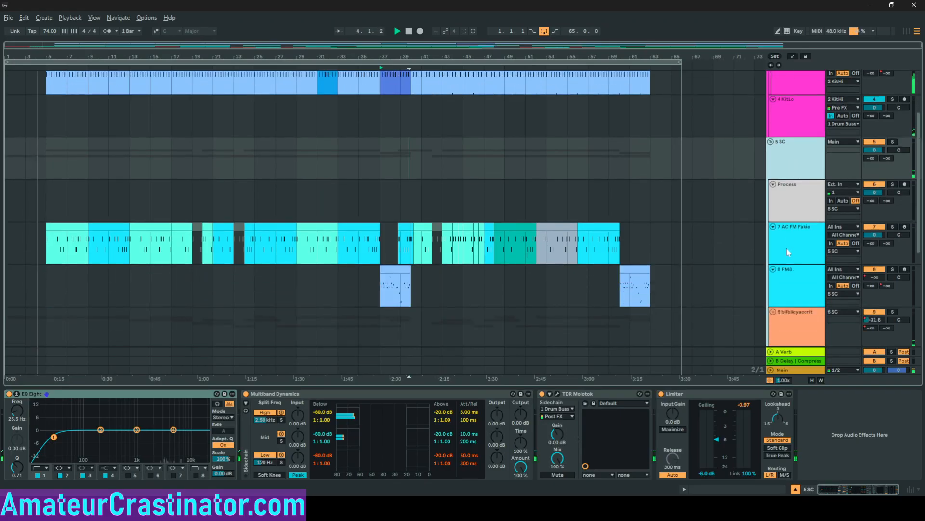
scroll(781, 250, up, 4)
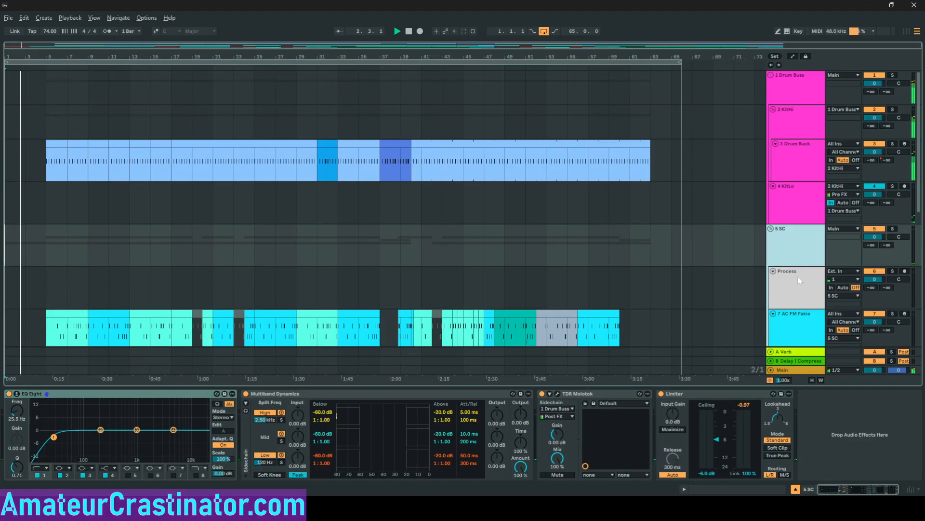
Review the KitLo and KitHi device chains, checking KitHi's TDR Nova plug-in window before closing it
click(795, 207)
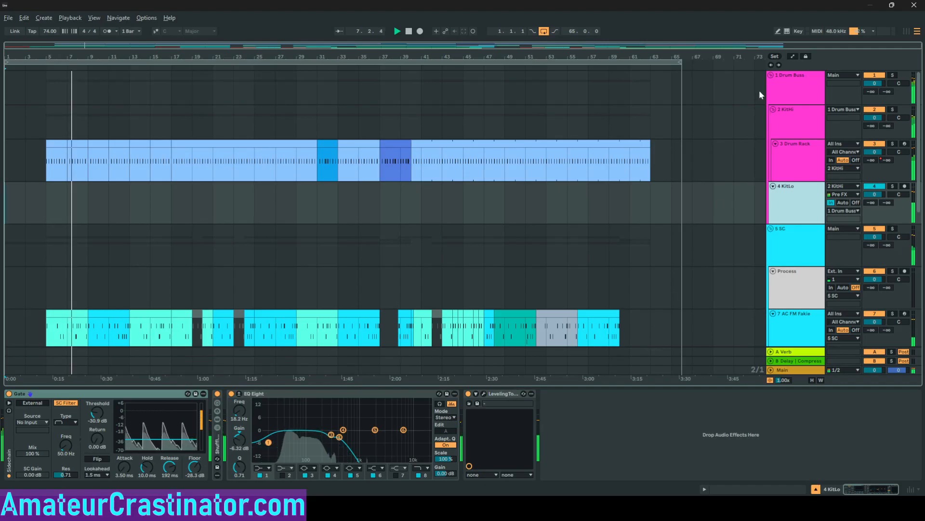
click(785, 115)
click(23, 393)
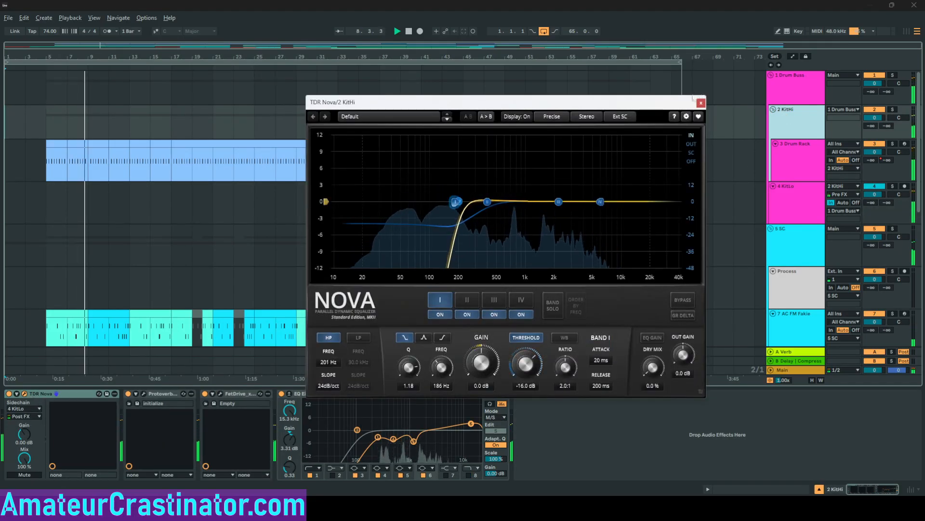
click(701, 102)
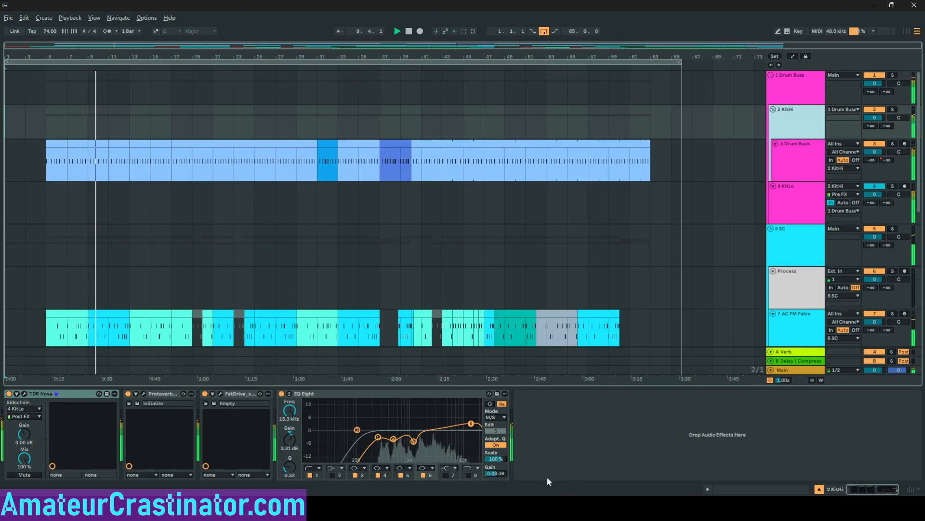
Switch KitHi's EQ Eight from editing the side channel to the mid channel, and show the Drum Buss devices
click(496, 431)
click(628, 464)
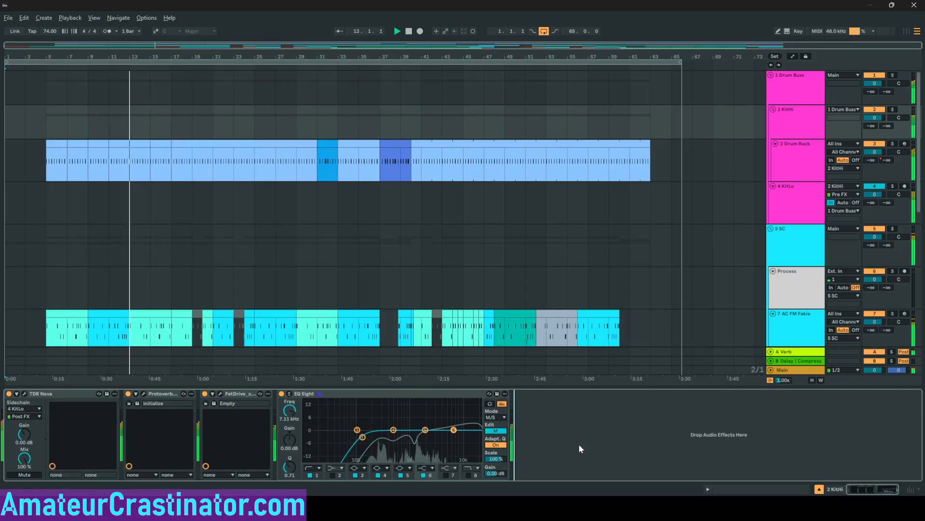
click(796, 104)
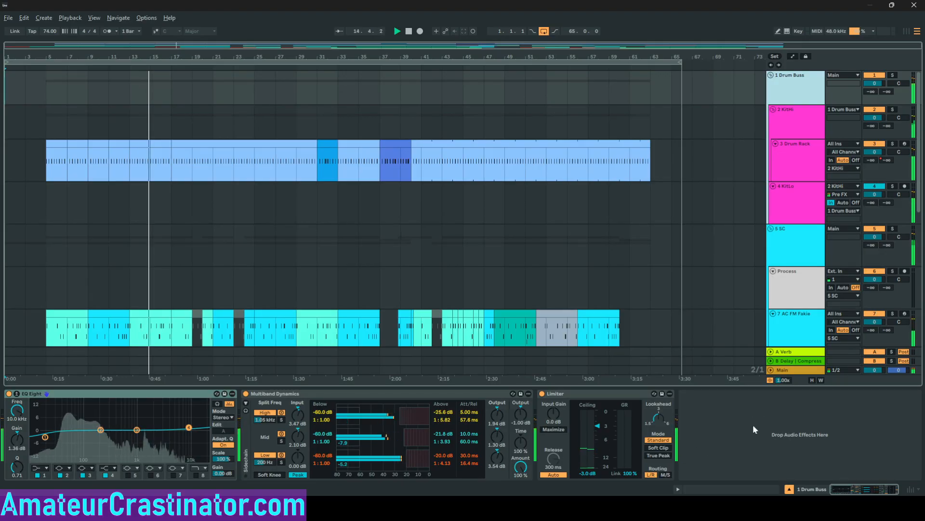
Reduce the SC group track's height slightly, and briefly bypass its EQ Eight to compare the sound
click(802, 245)
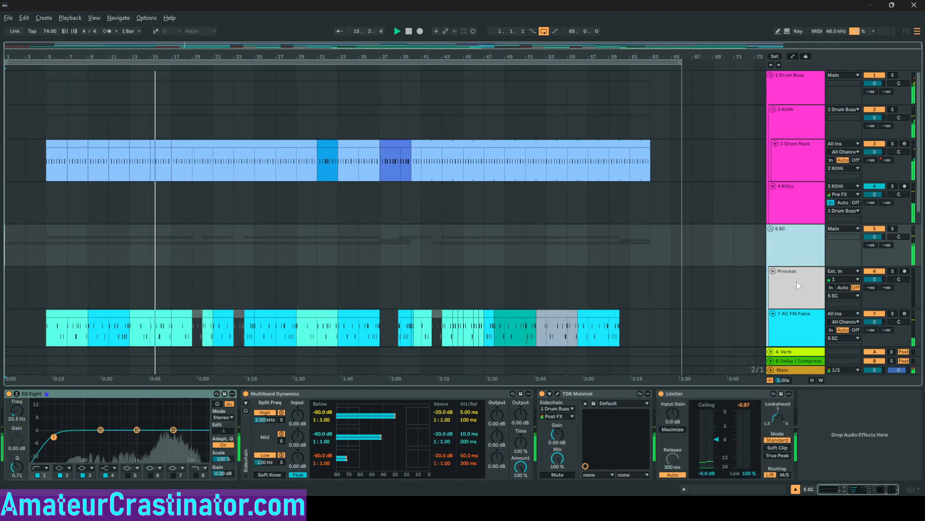
drag(798, 266, 800, 258)
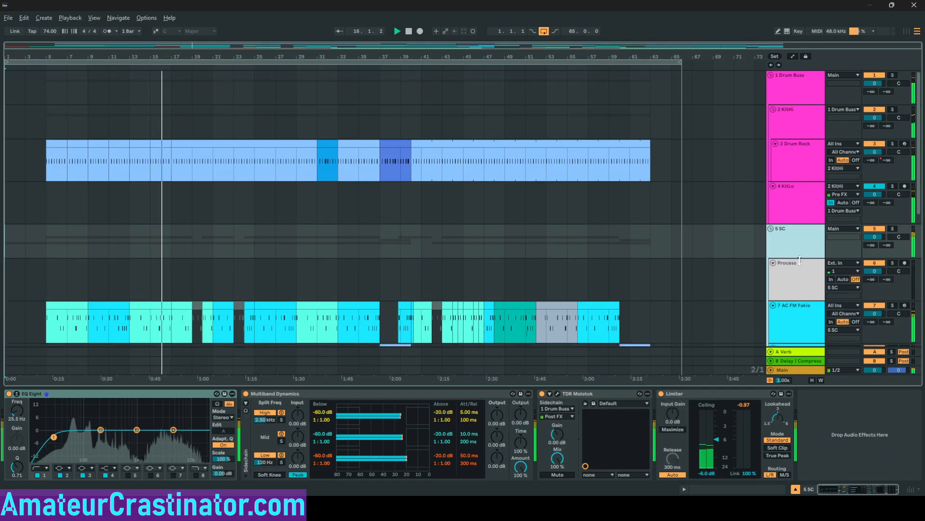
scroll(800, 260, down, 3)
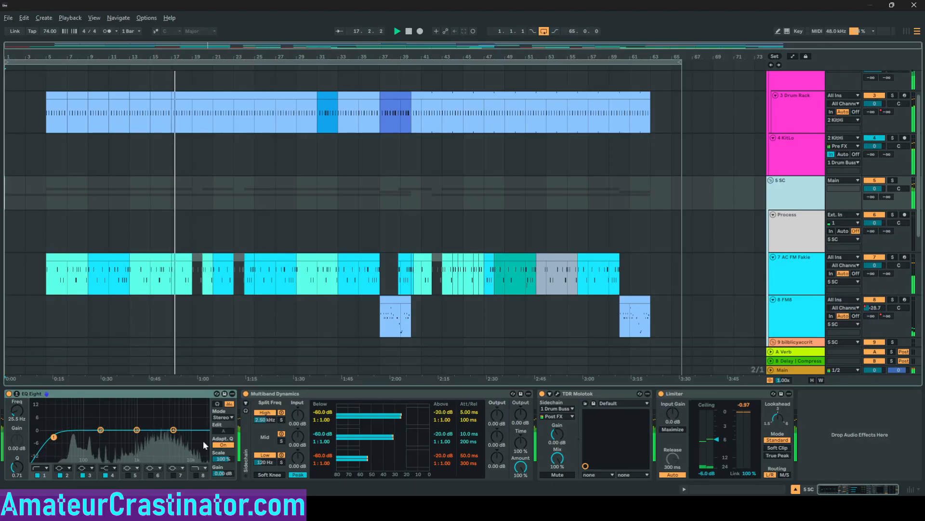
click(8, 393)
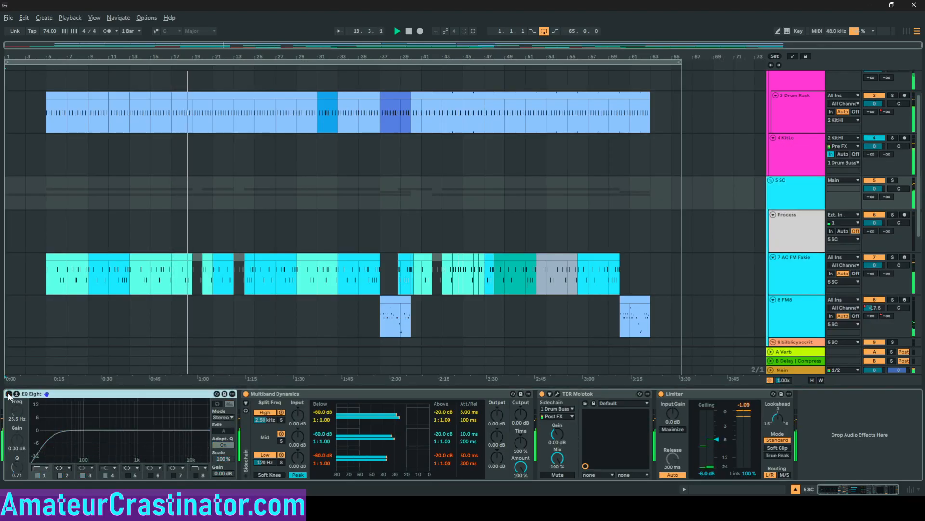
click(8, 394)
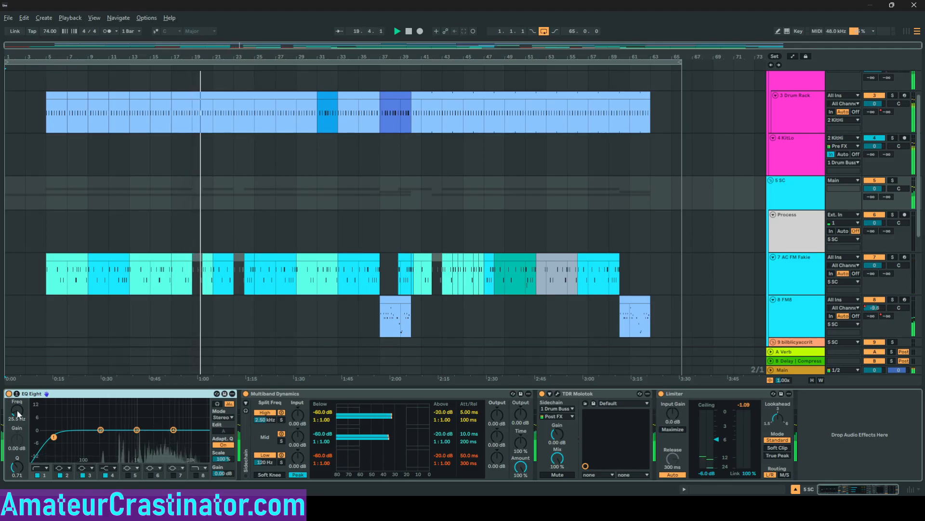
In the SC group's EQ Eight, set band 1 to 37.4 Hz and band 2 to 81.8 Hz, -3.84 dB with Q 5.34
scroll(18, 413, up, 5)
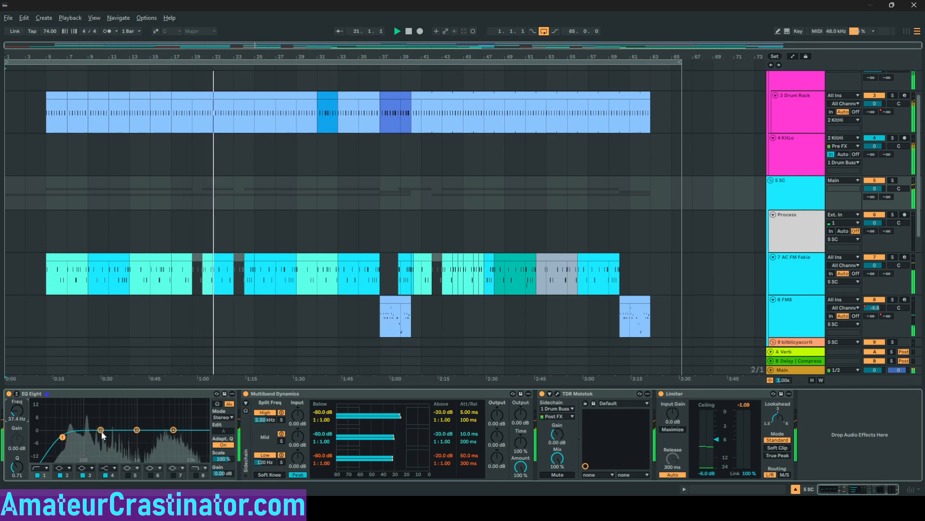
drag(101, 430, 81, 437)
drag(17, 467, 18, 413)
Review the AC FM Fakie and FM8 device chains through to FM8's final EQ Eight
click(802, 279)
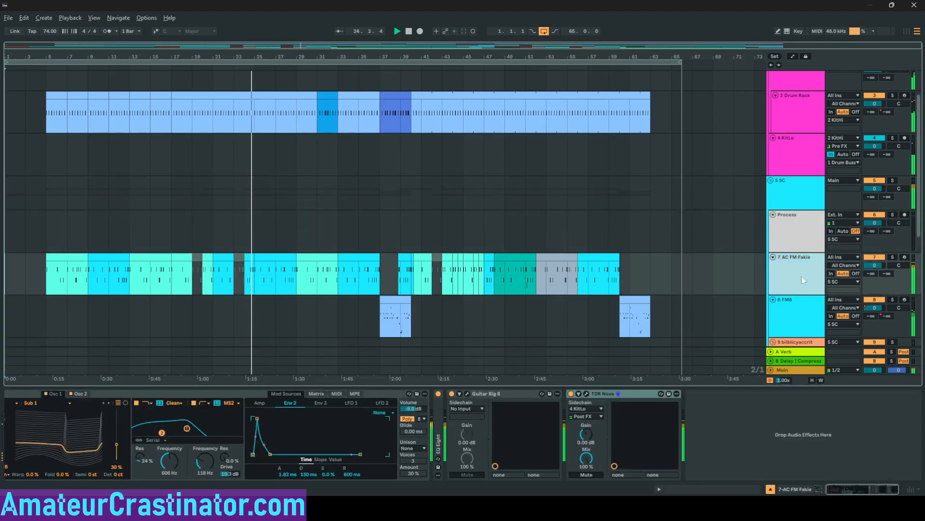
click(791, 326)
scroll(790, 324, down, 4)
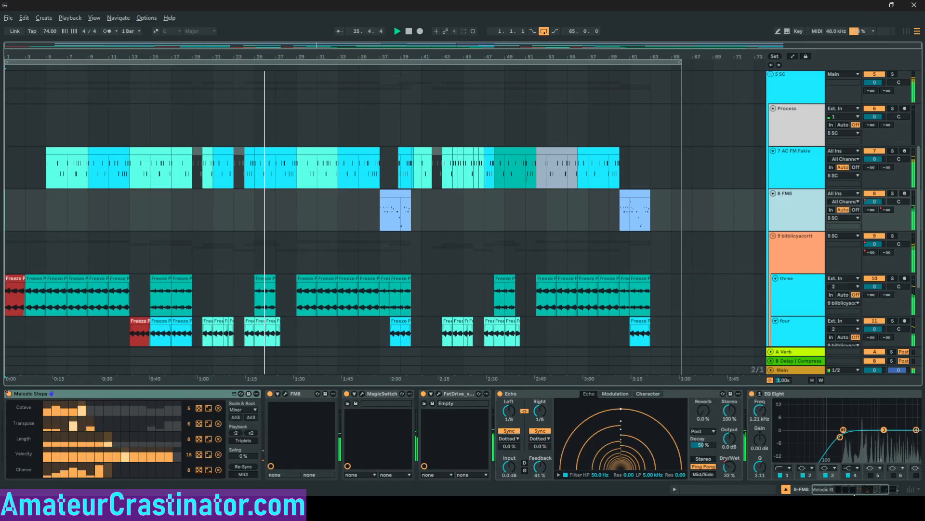
drag(845, 490, 861, 489)
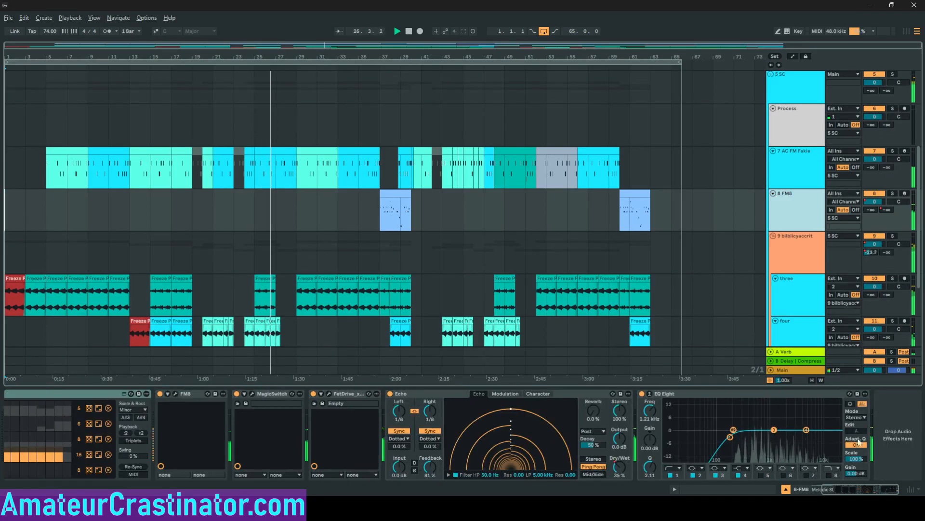
Try M/S mode on the FM8 track's EQ Eight, check its side curve, and return the mode to Stereo
click(855, 417)
click(824, 396)
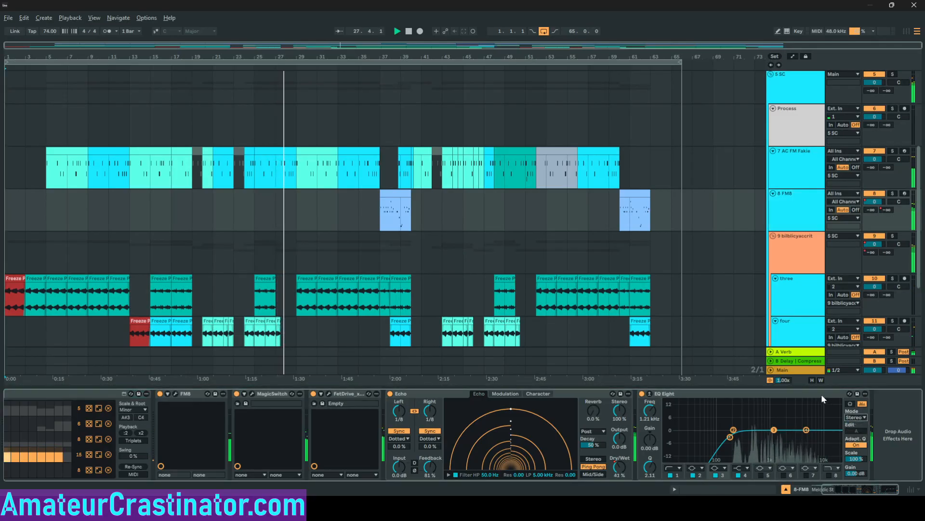
click(856, 418)
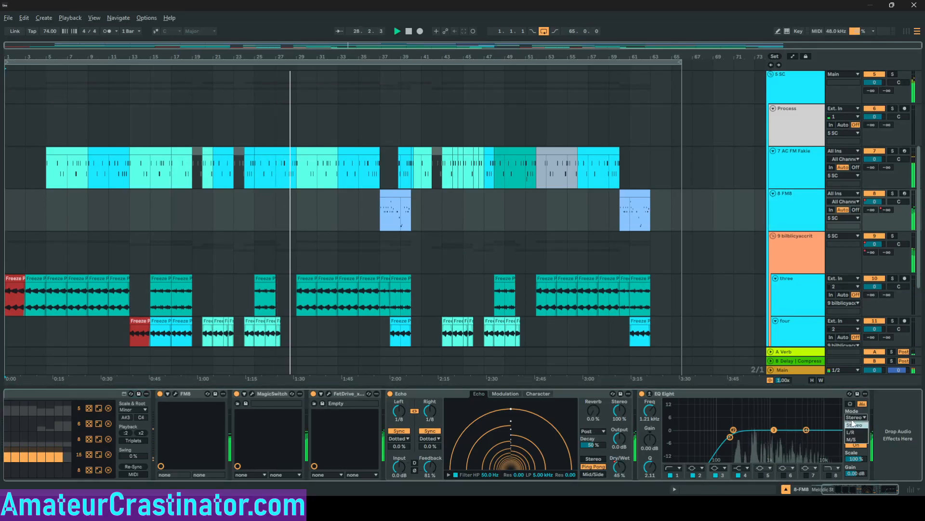
click(856, 440)
click(856, 431)
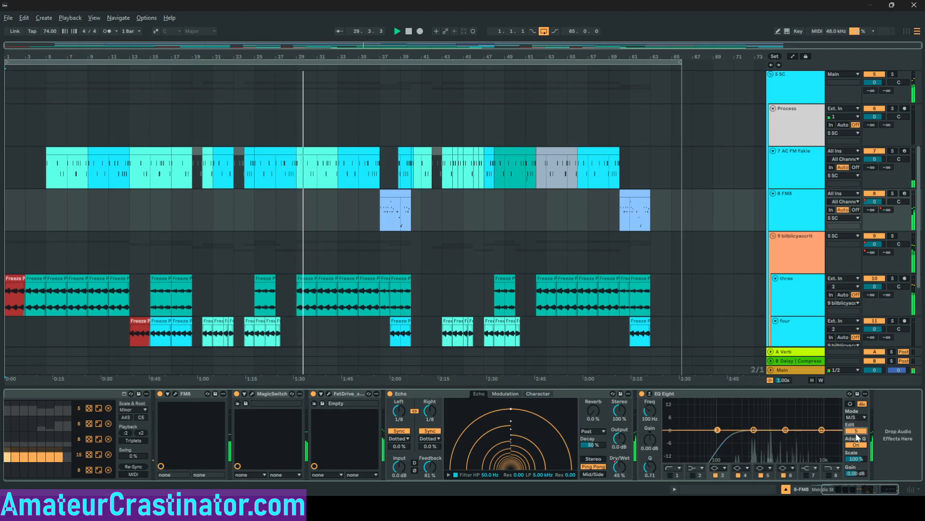
click(856, 431)
click(855, 417)
click(855, 426)
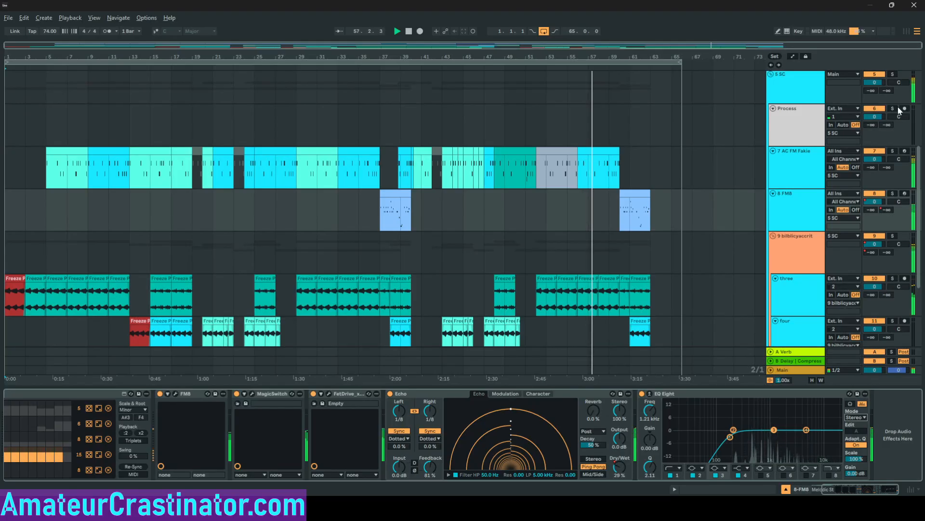
Review the bilblicyaccrit group's device chain to its end, and return to the SC group's devices
scroll(800, 247, down, 1)
click(799, 245)
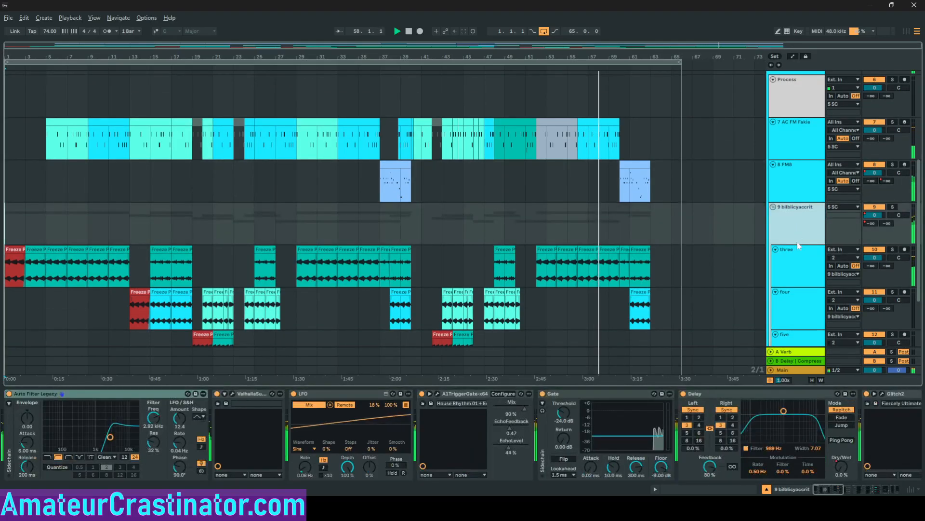
click(886, 491)
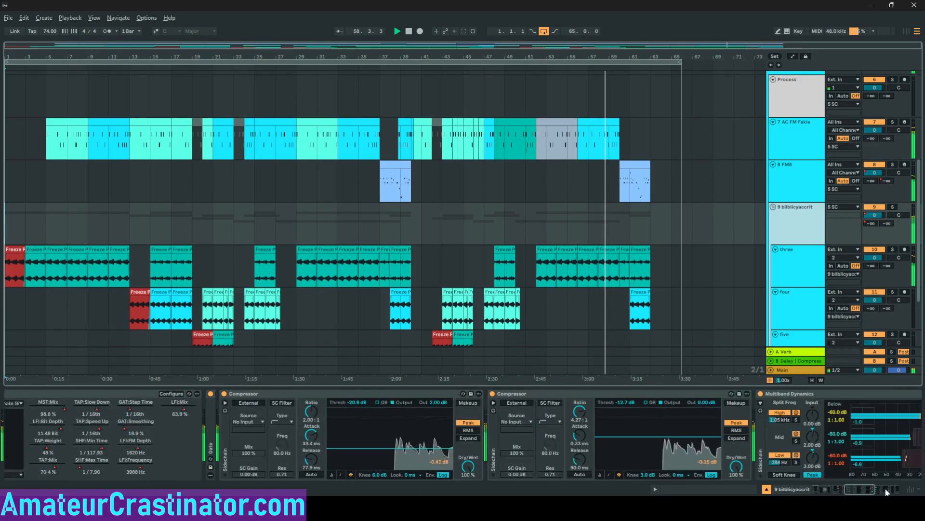
click(887, 490)
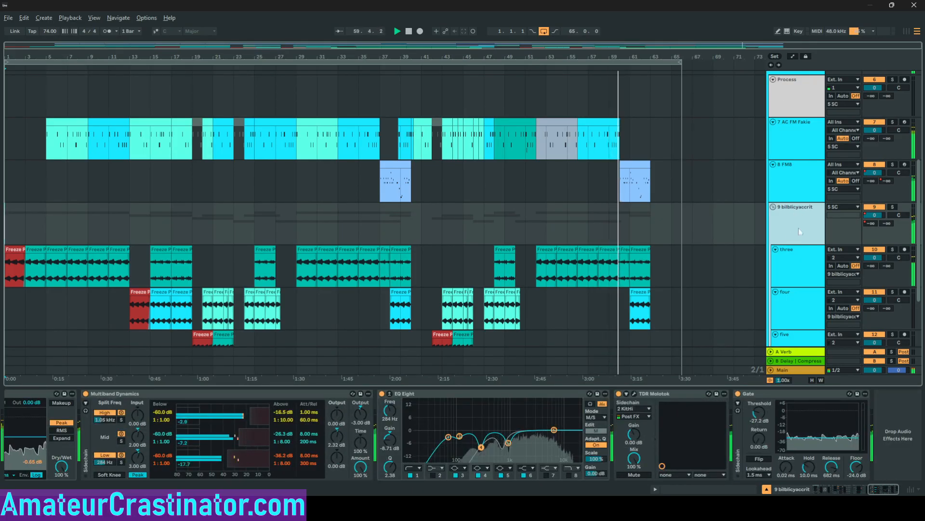
scroll(789, 157, up, 3)
click(794, 163)
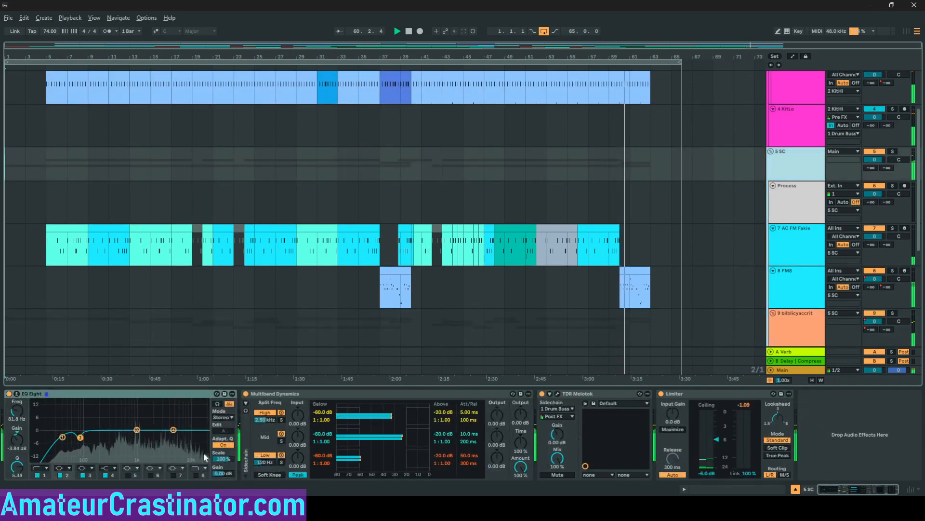
Switch the SC group's EQ Eight to M/S mode and enable band 1 on the side curve as a low cut at 120 Hz
click(223, 417)
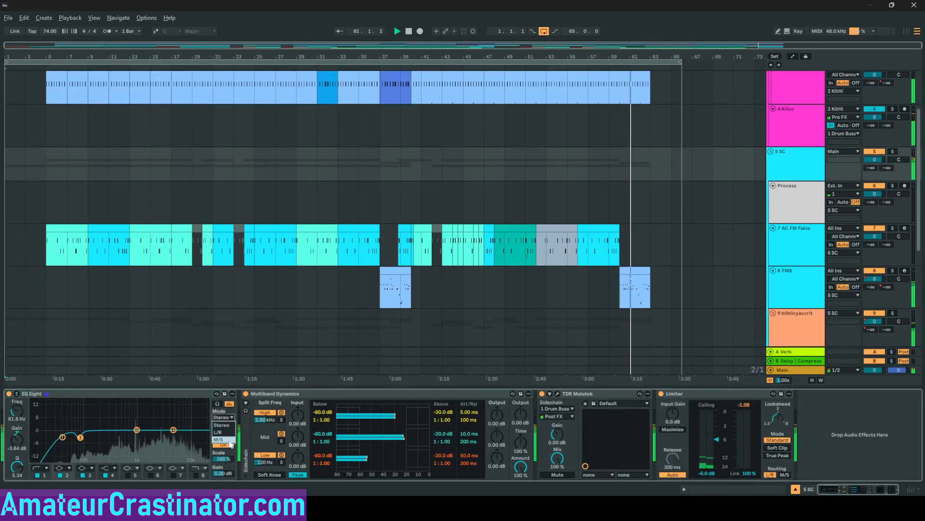
click(218, 439)
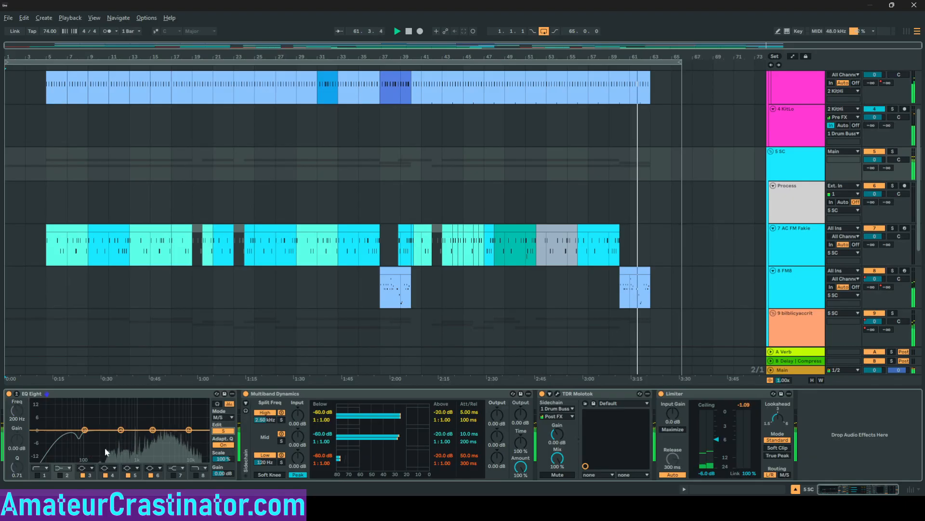
click(38, 475)
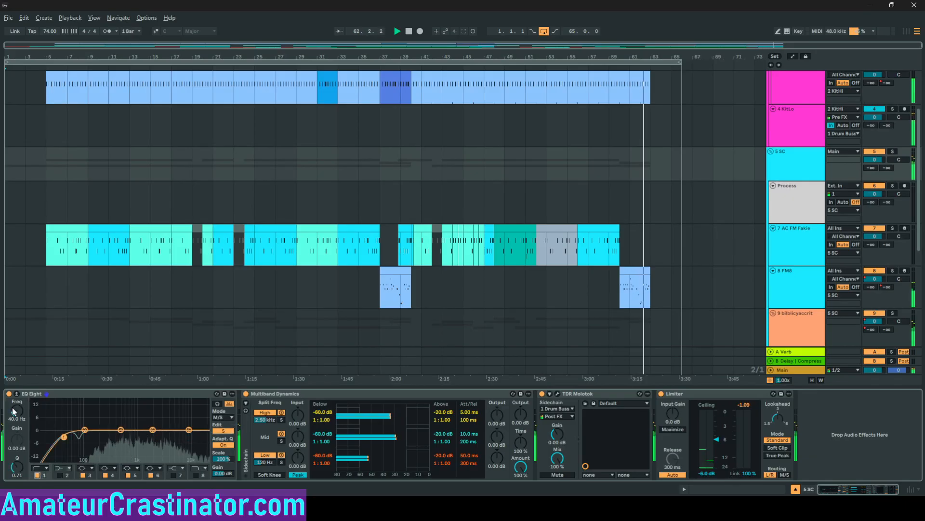
drag(14, 411, 13, 433)
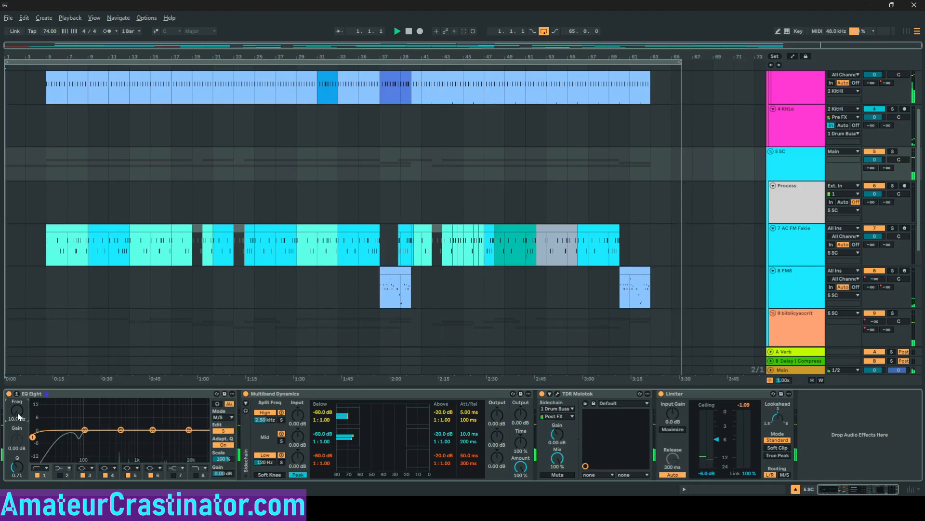
drag(26, 406, 26, 402)
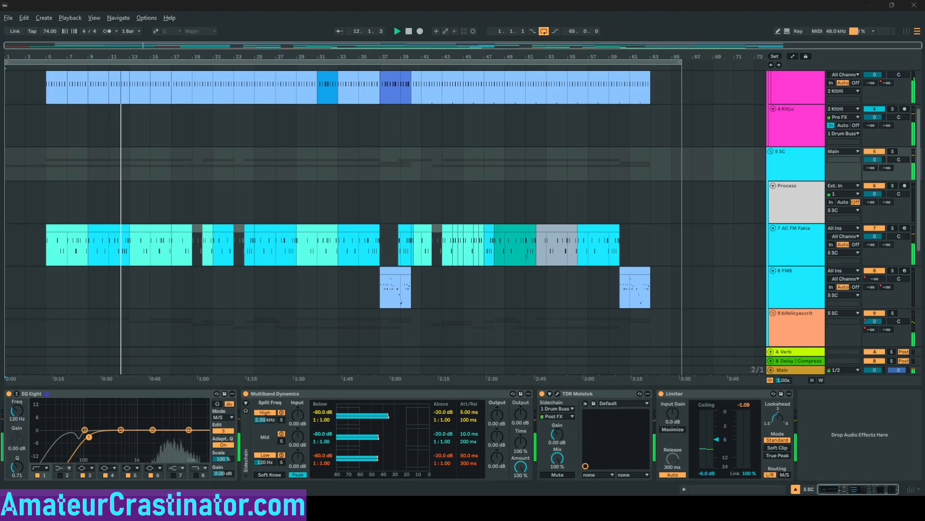
click(834, 438)
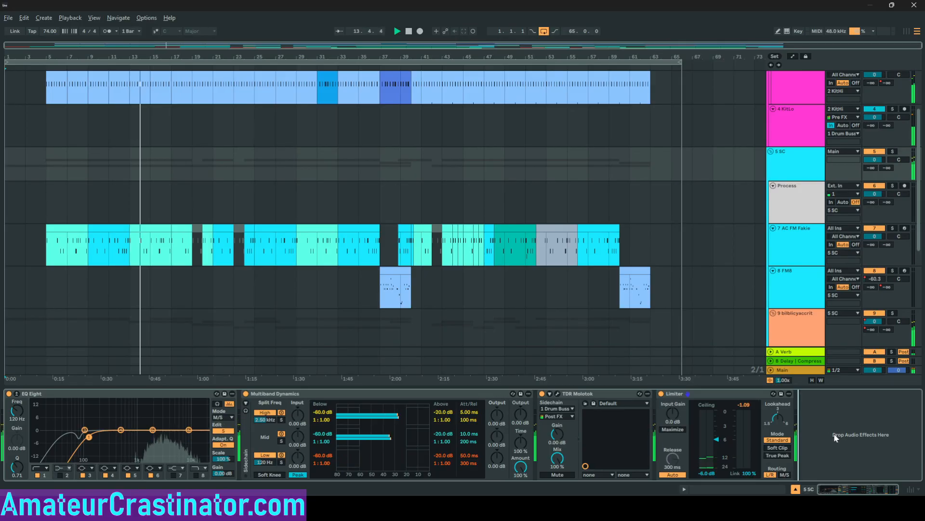
Cut the side curve with band 5 at 1.22 kHz and Q 7.45, comparing the band on and off
click(152, 429)
drag(152, 430, 163, 436)
mouse_move(17, 468)
mouse_down()
mouse_move(11, 422)
mouse_move(17, 464)
mouse_move(17, 456)
mouse_up()
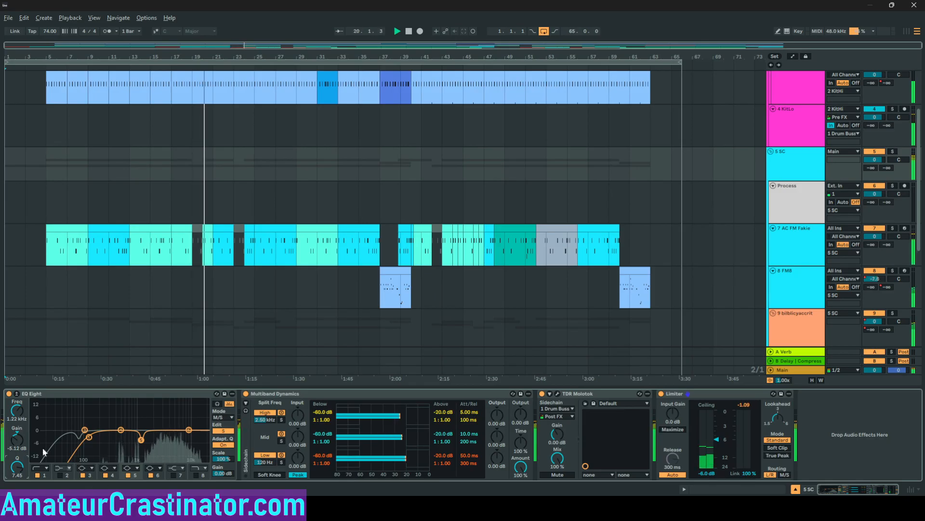
click(127, 476)
click(128, 475)
click(128, 475)
click(127, 476)
Change side band 5 to a notch filter and set it to 1.24 kHz with Q 3.38
click(128, 468)
click(128, 441)
drag(141, 414, 141, 420)
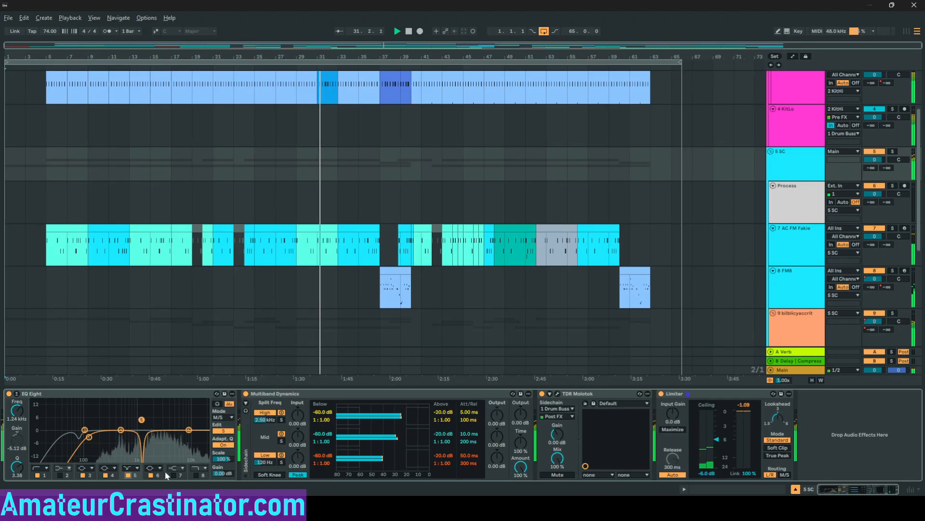
Set side band 4 to a narrow cut at 728 Hz, -6.19 dB with Q 8.40
drag(121, 430, 127, 441)
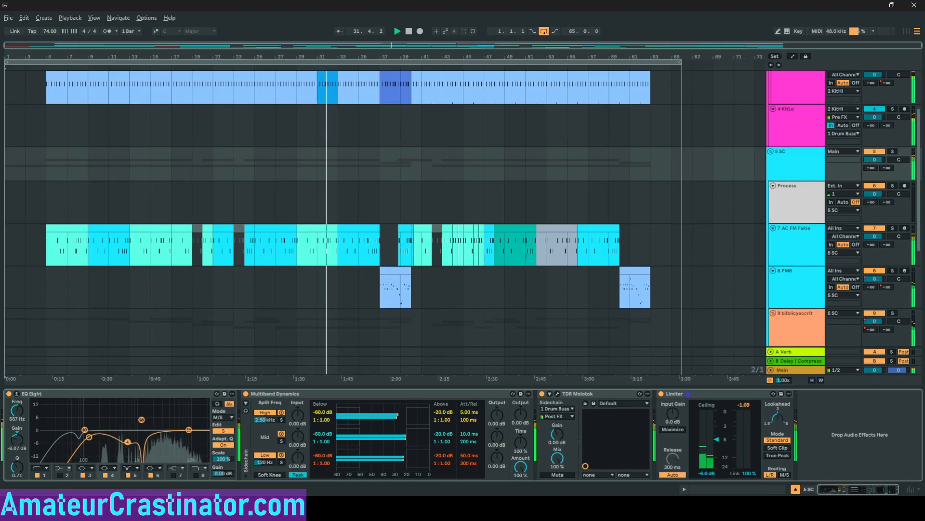
drag(17, 468, 22, 453)
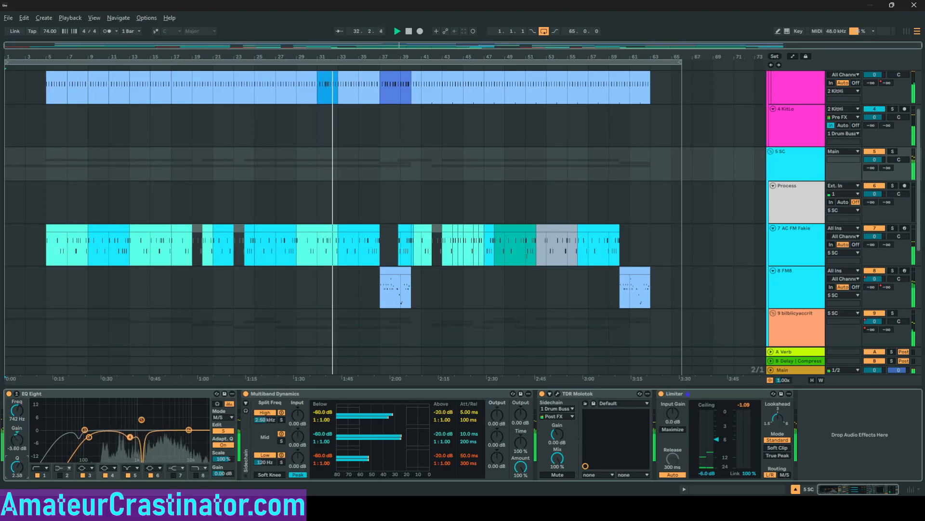
drag(17, 411, 18, 418)
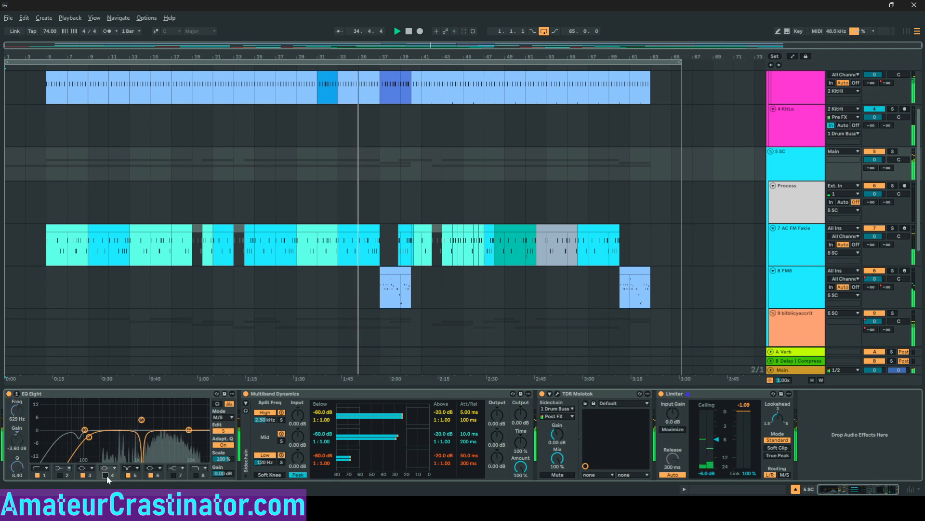
drag(18, 440, 17, 410)
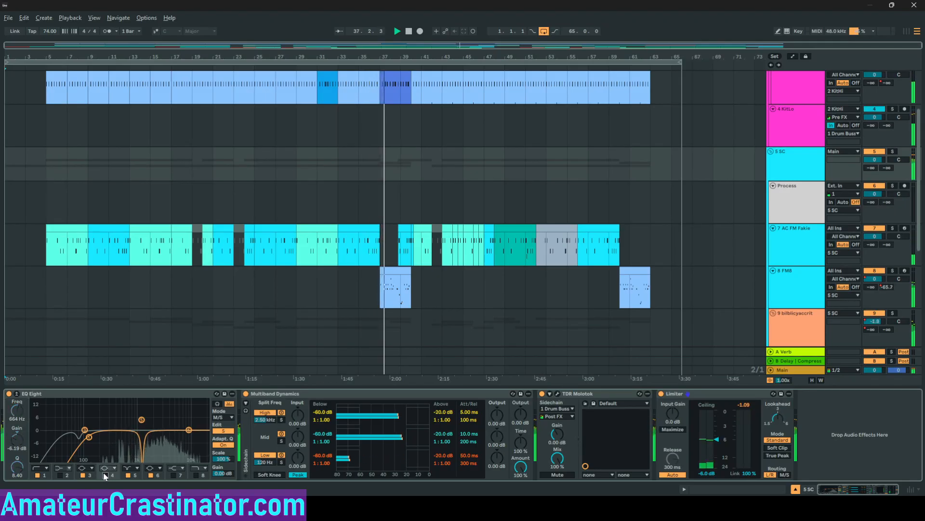
drag(17, 412, 17, 406)
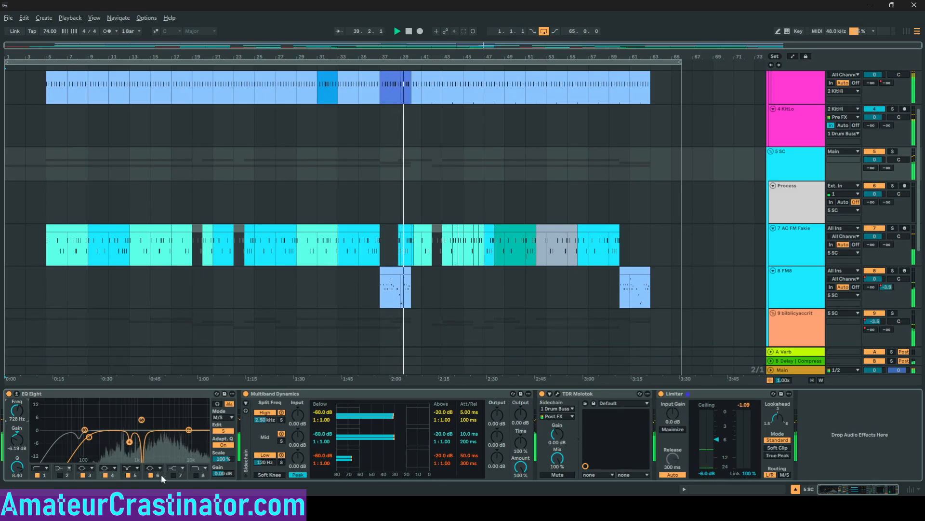
Set side band 6 to a narrowed cut at 4.39 kHz, -5.58 dB, and compare it on and off
drag(187, 430, 163, 452)
drag(17, 468, 17, 452)
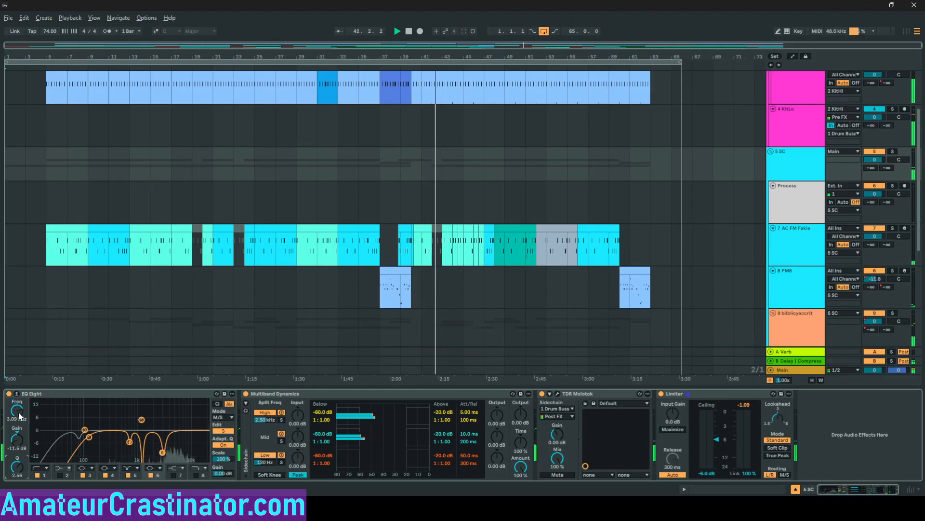
drag(18, 413, 19, 403)
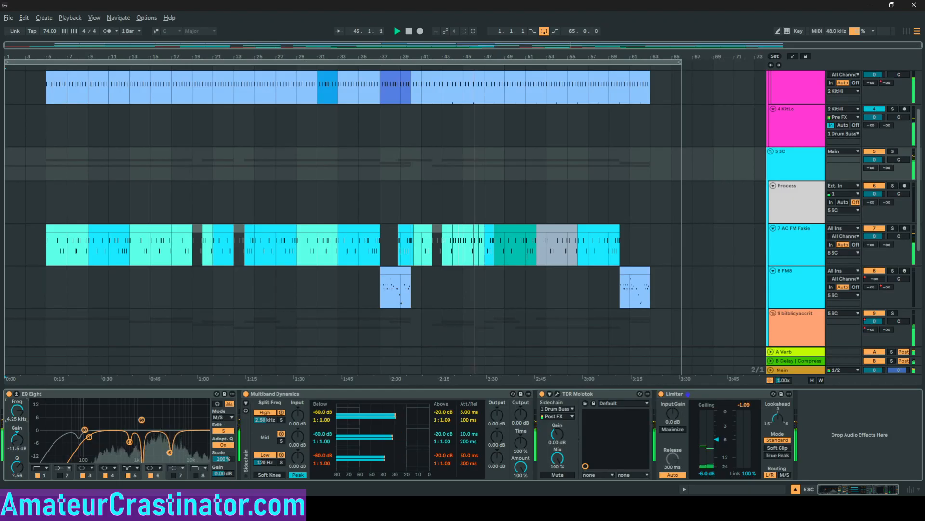
drag(19, 415, 19, 416)
drag(17, 466, 17, 425)
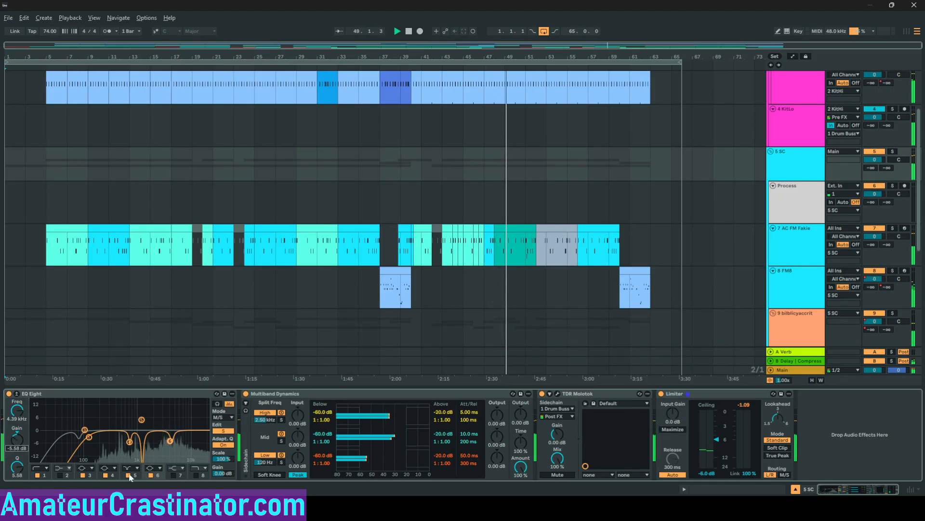
click(151, 475)
click(151, 476)
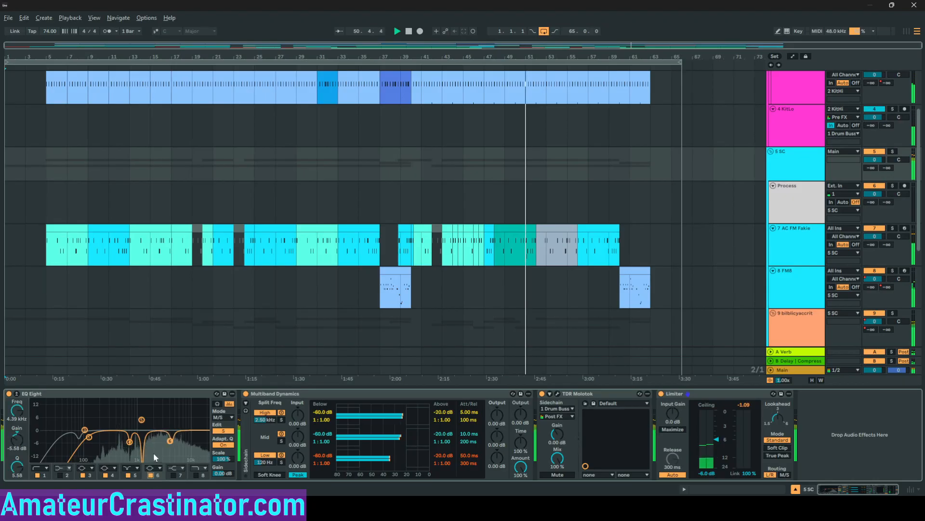
Return EQ Eight to editing the mid curve and examine both curves in the enlarged display
click(223, 429)
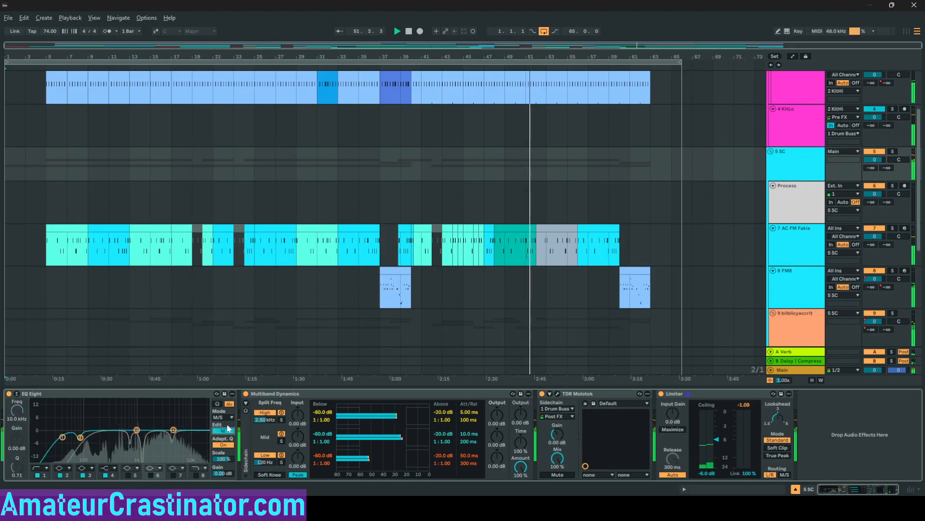
click(16, 394)
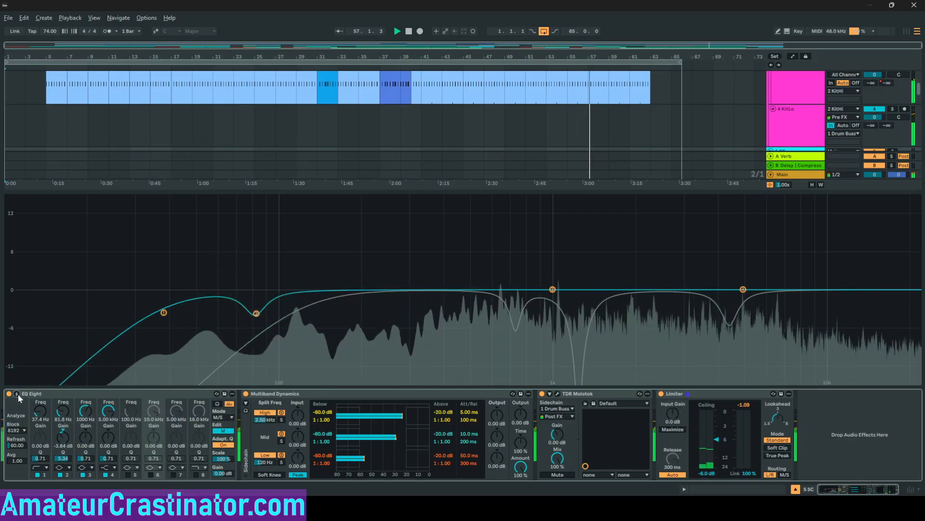
click(16, 394)
click(16, 394)
click(16, 394)
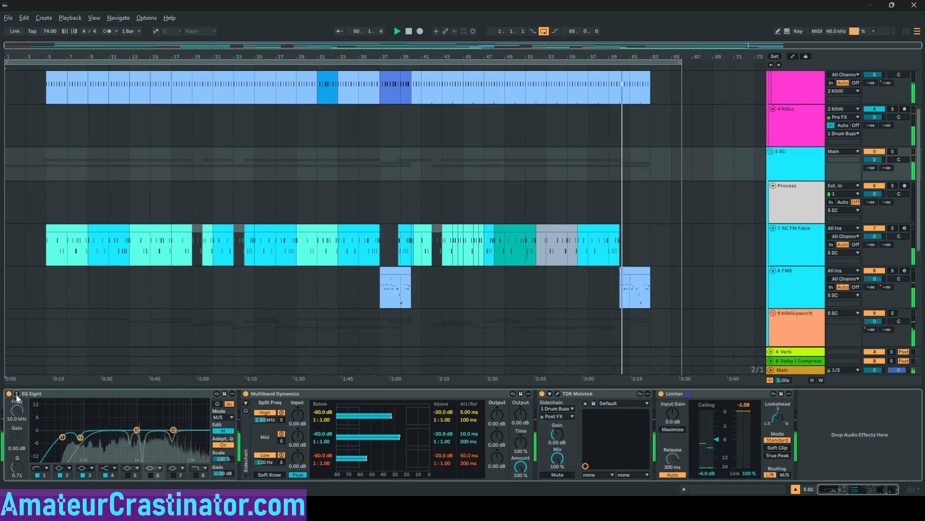
click(16, 394)
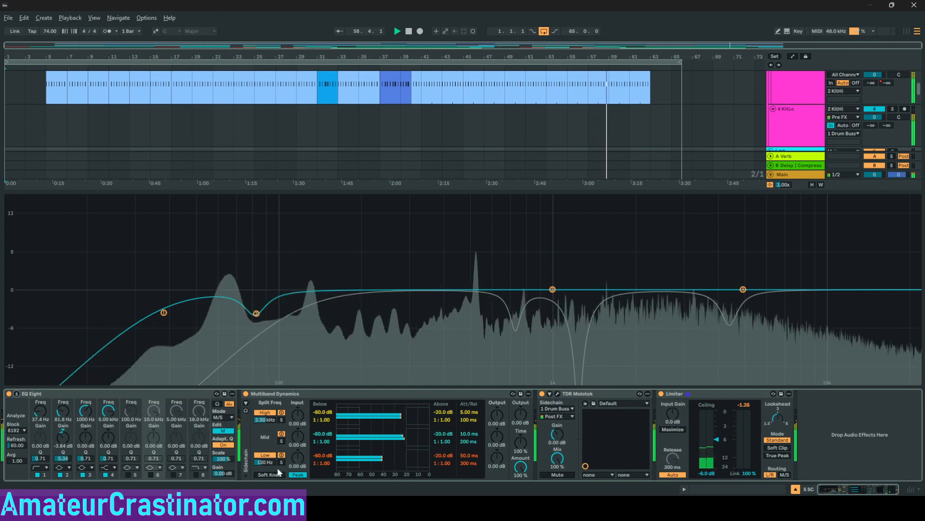
Set Multiband Dynamics' split frequencies to 180 Hz low and 1.50 kHz high, and collapse the enlarged EQ display
drag(275, 461, 275, 453)
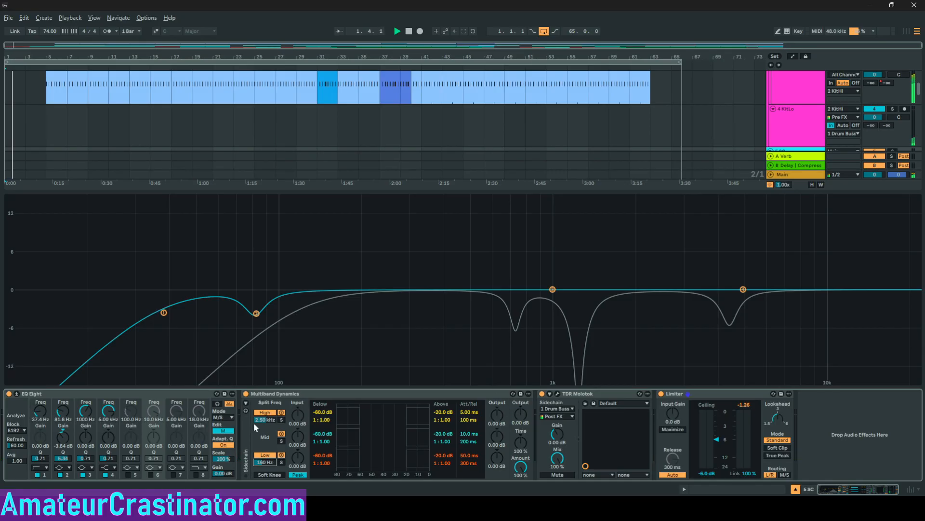
text(0)
key(Return)
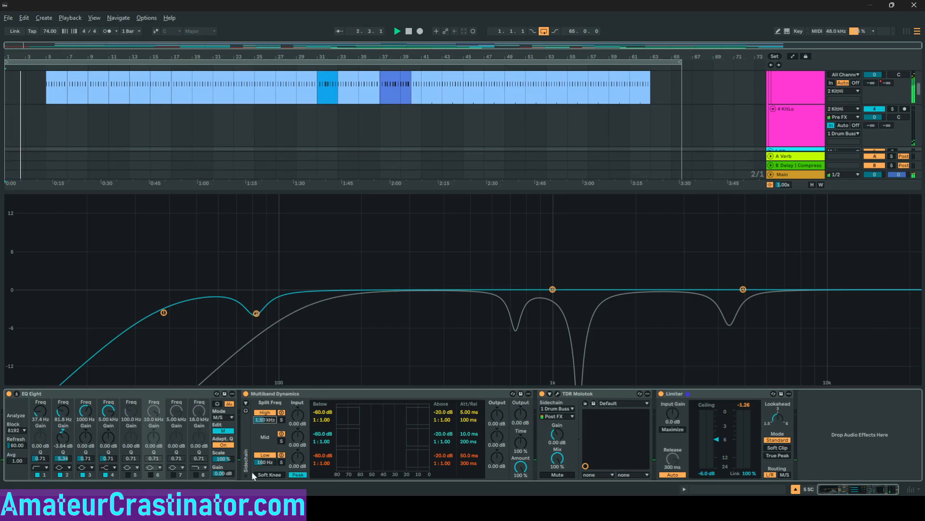
click(16, 394)
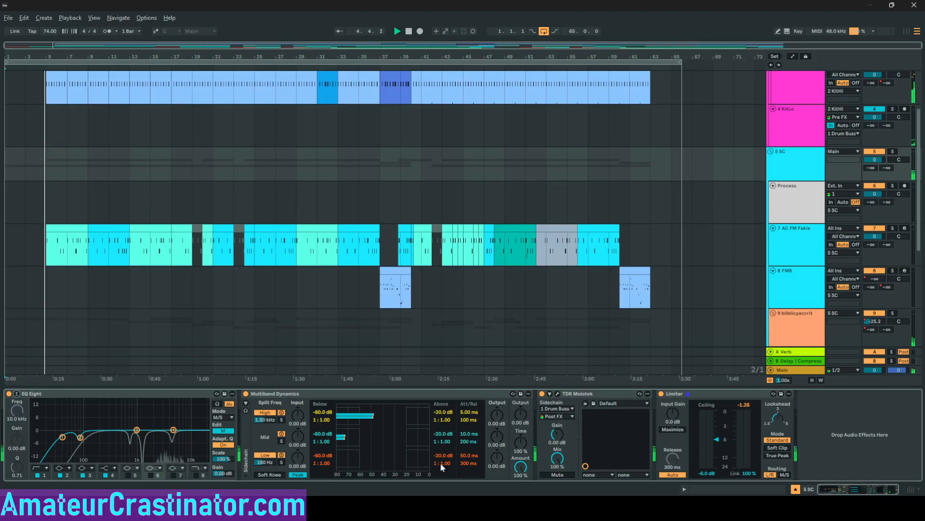
Set the Multiband Dynamics low band's attack to 20 ms and release to 100 ms
click(469, 456)
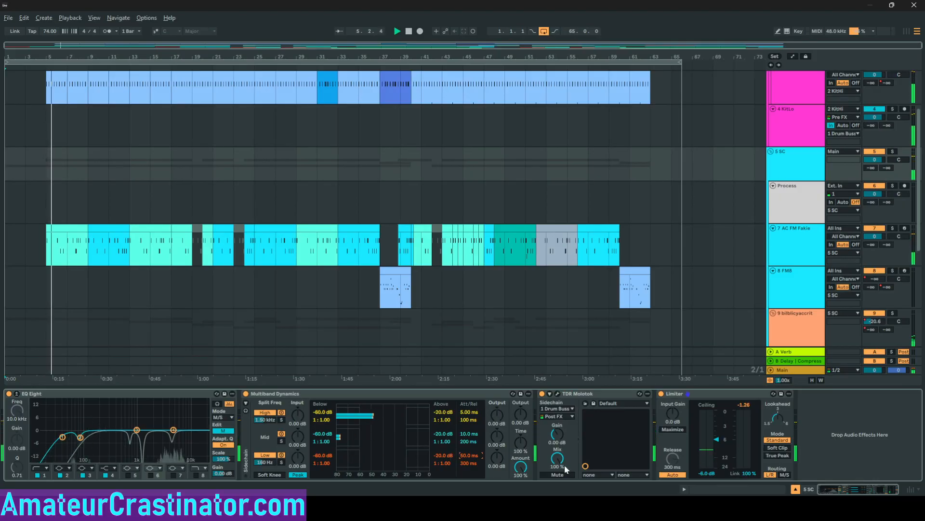
text(20)
key(Return)
click(466, 463)
text(100)
key(Return)
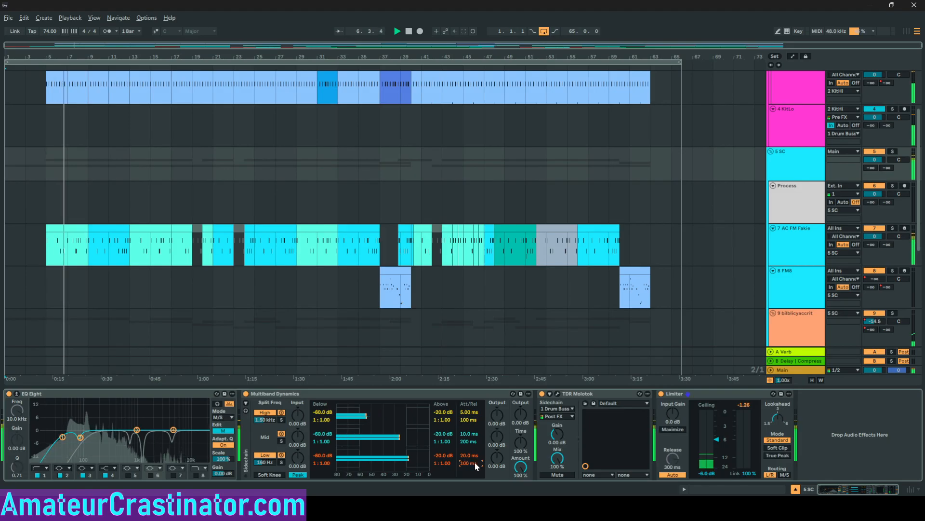
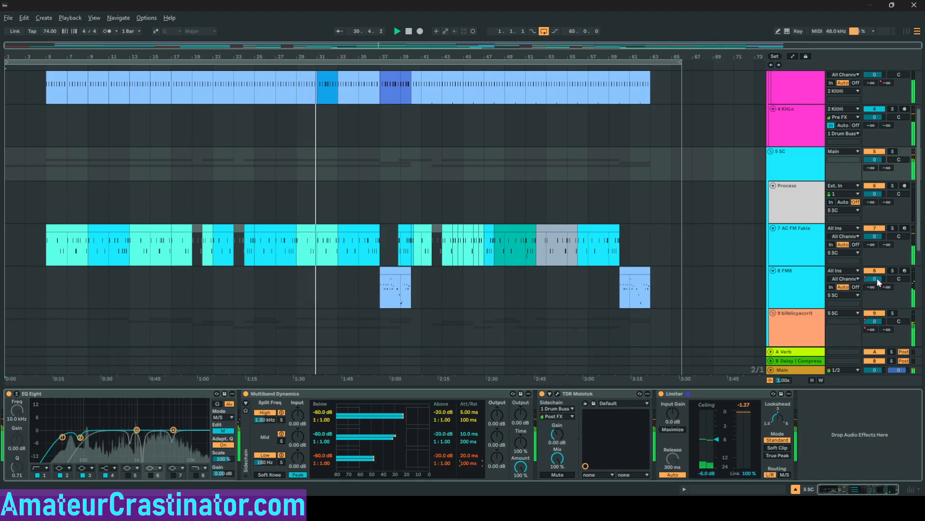
Check the Process track's device chain, return to the SC group's devices and restart playback
click(794, 209)
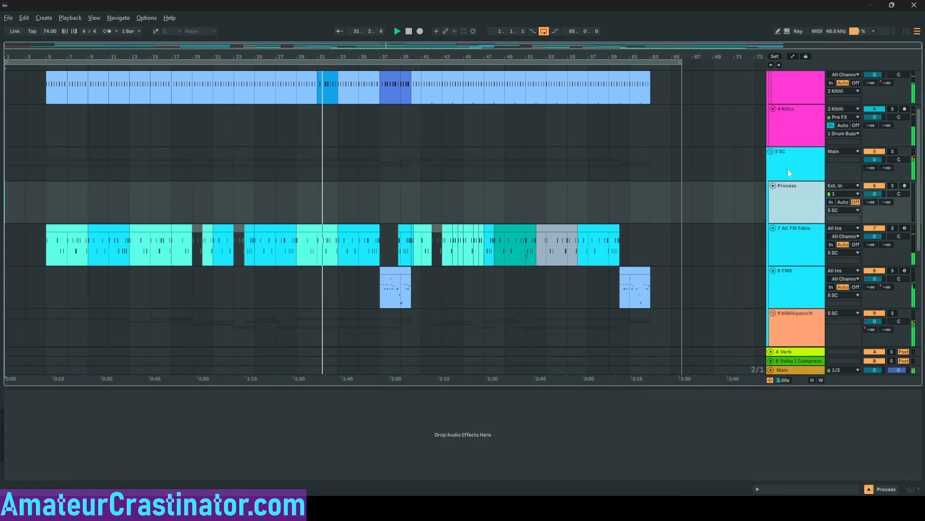
click(789, 170)
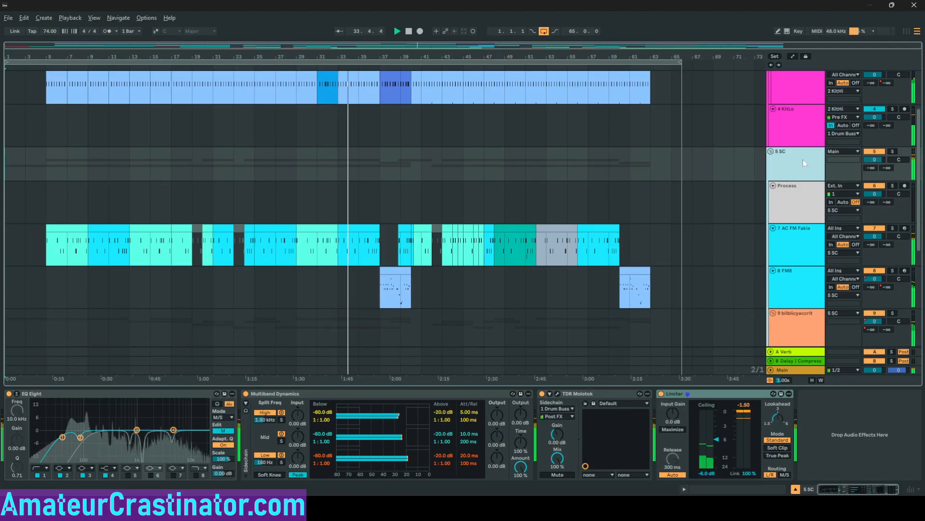
scroll(803, 177, up, 3)
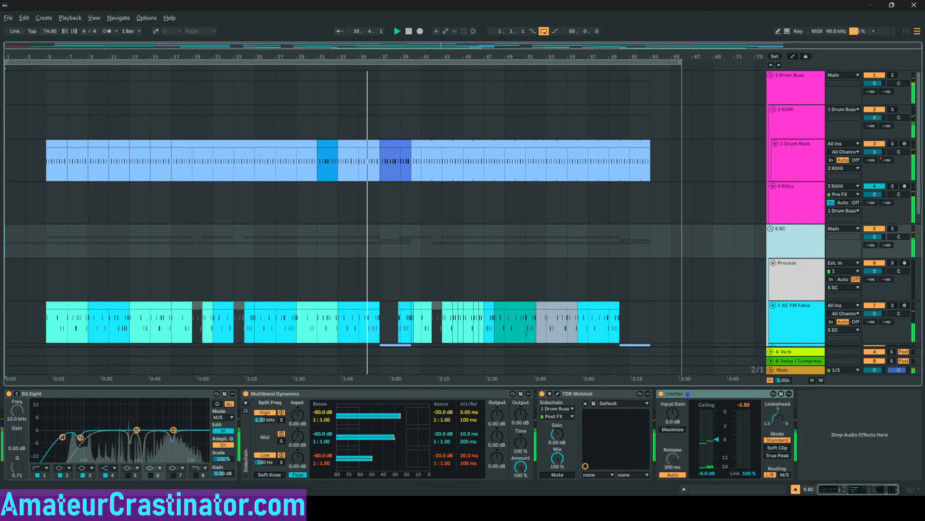
key(space)
key(space)
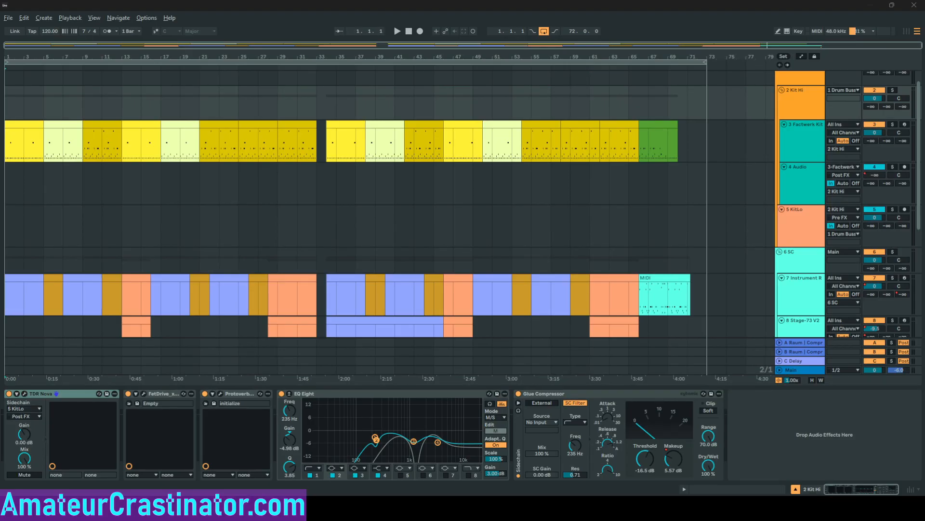
Play the 120 BPM song and delete the Limiter from the Main track's device chain
key(space)
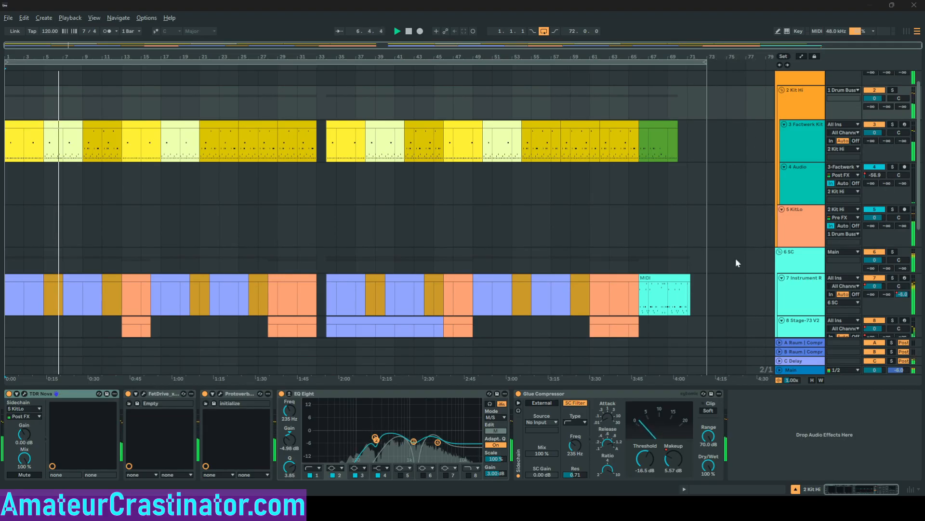
click(796, 371)
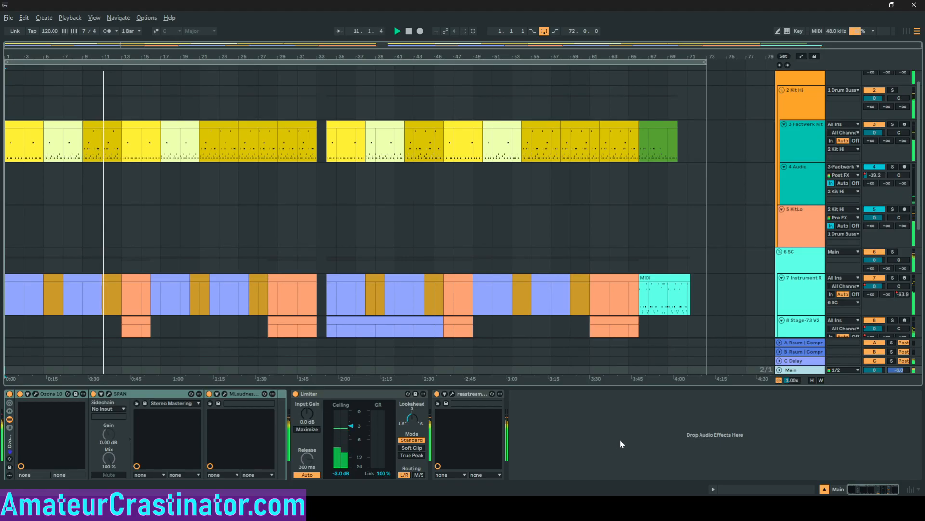
click(362, 394)
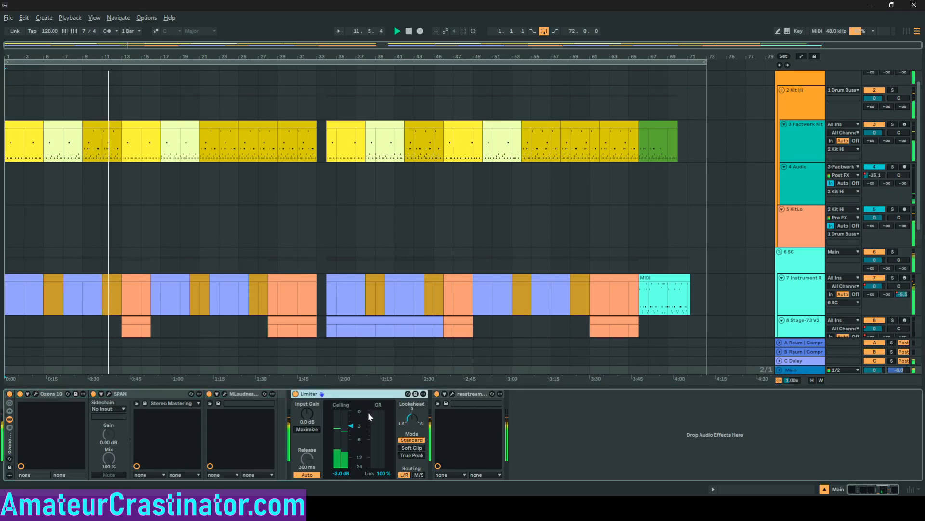
key(Delete)
click(675, 423)
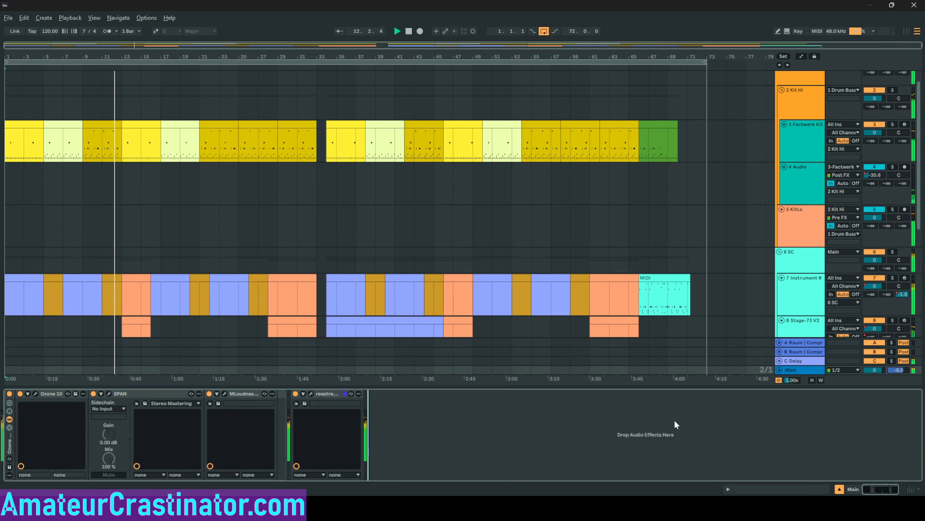
Check the device chains of the SC group and the Main track, and make the SC group's track slightly taller
click(799, 256)
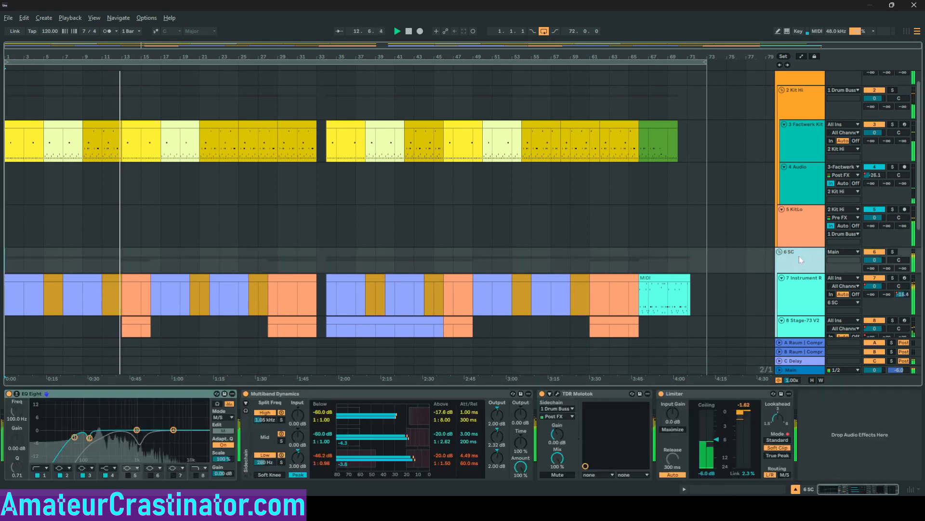
click(849, 437)
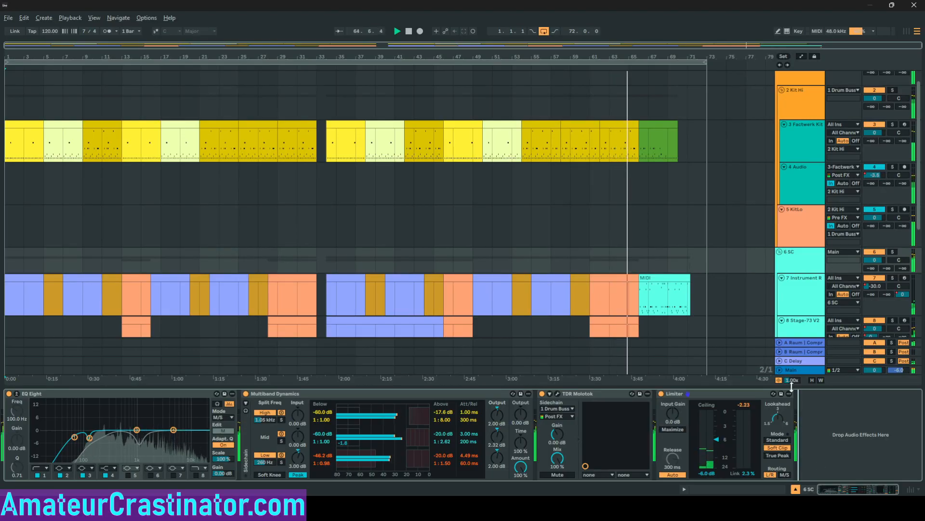
click(797, 371)
click(750, 428)
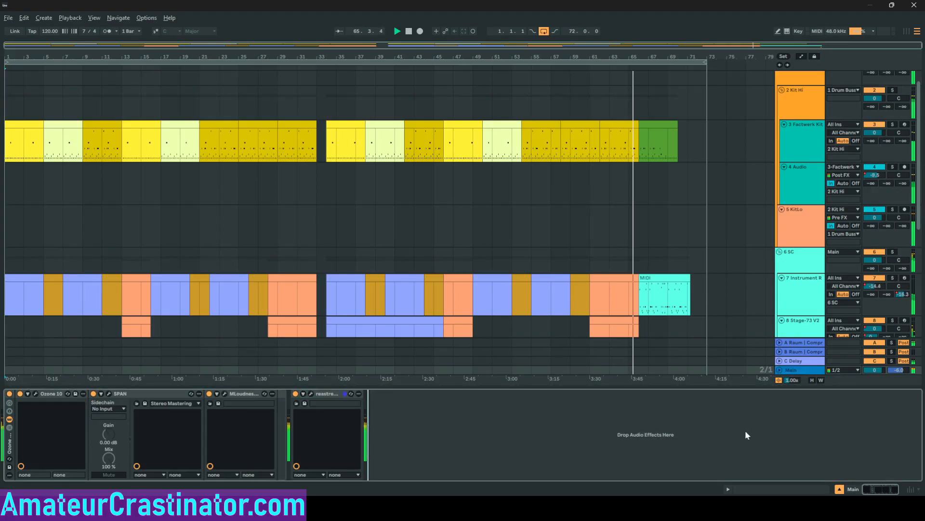
click(792, 253)
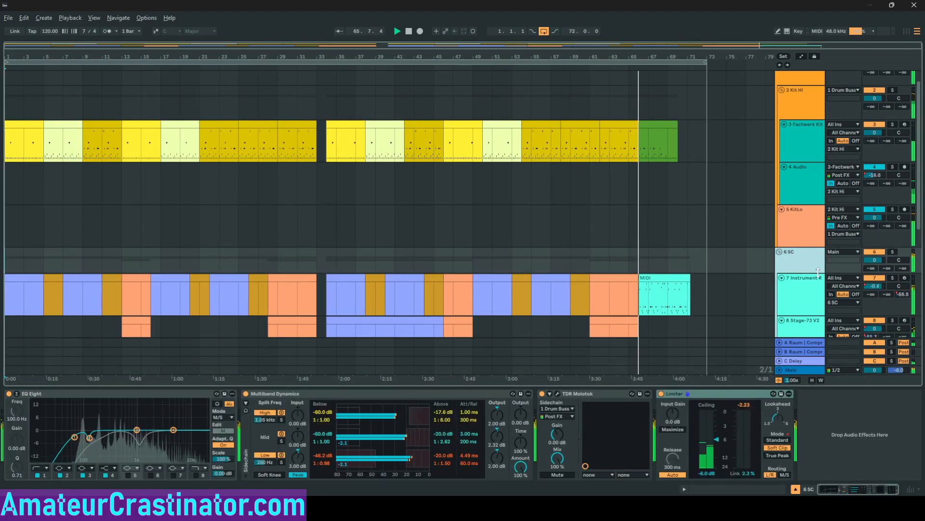
drag(818, 272, 821, 281)
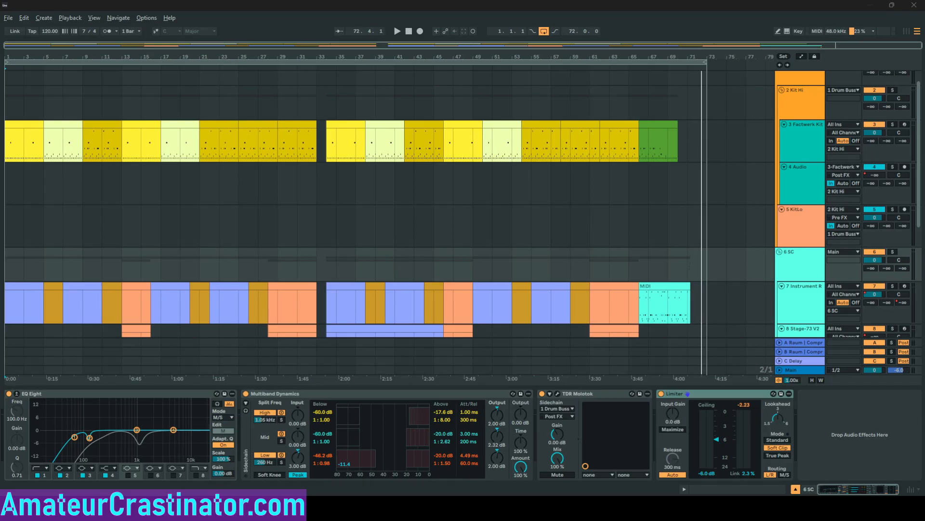
Play the 120 BPM song from the start and look through the SC group's tracks down to the Process track
key(space)
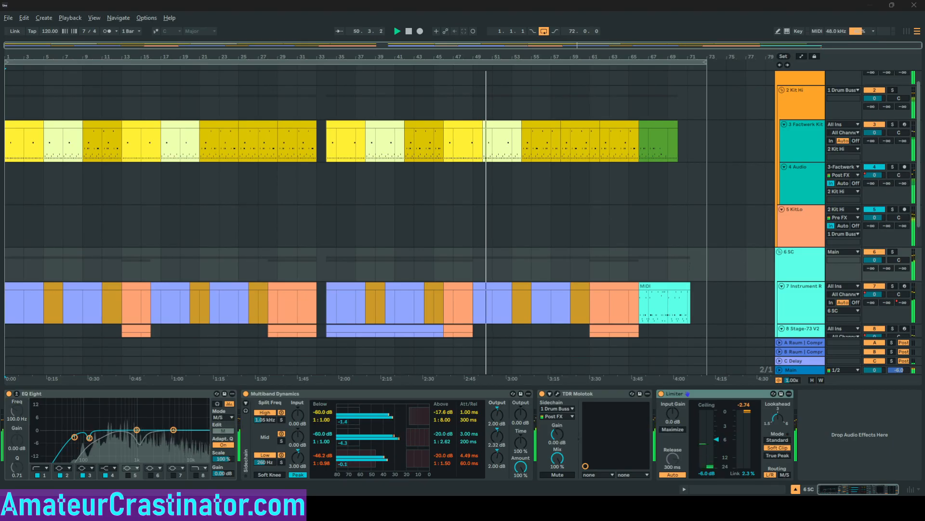
click(716, 6)
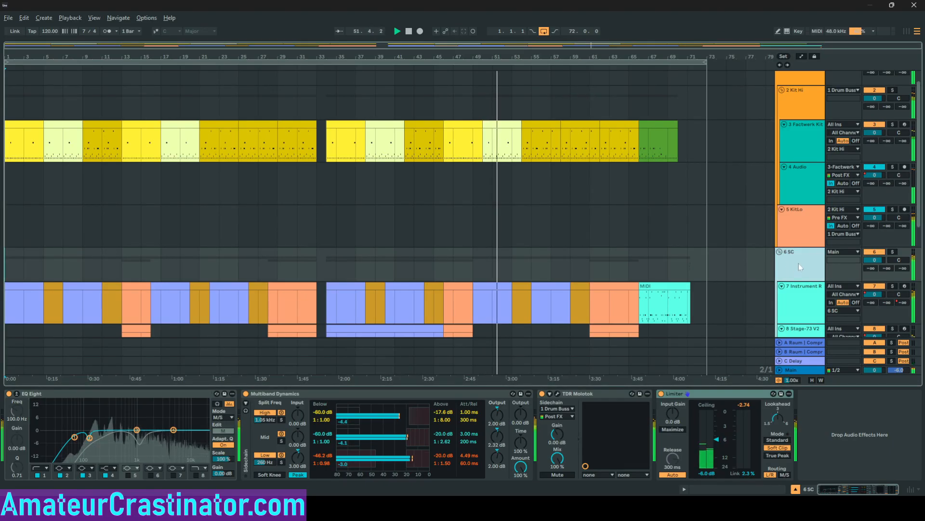
scroll(799, 263, down, 2)
scroll(794, 262, down, 1)
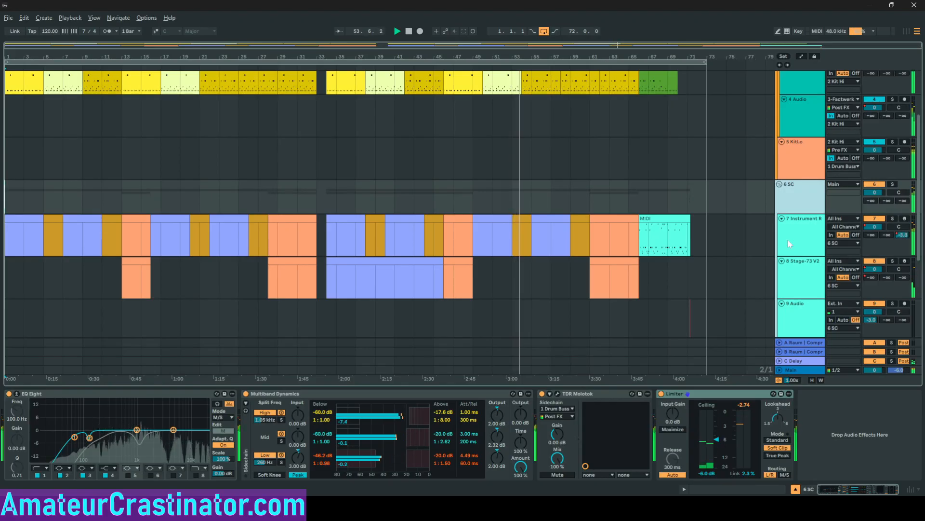
scroll(802, 267, down, 4)
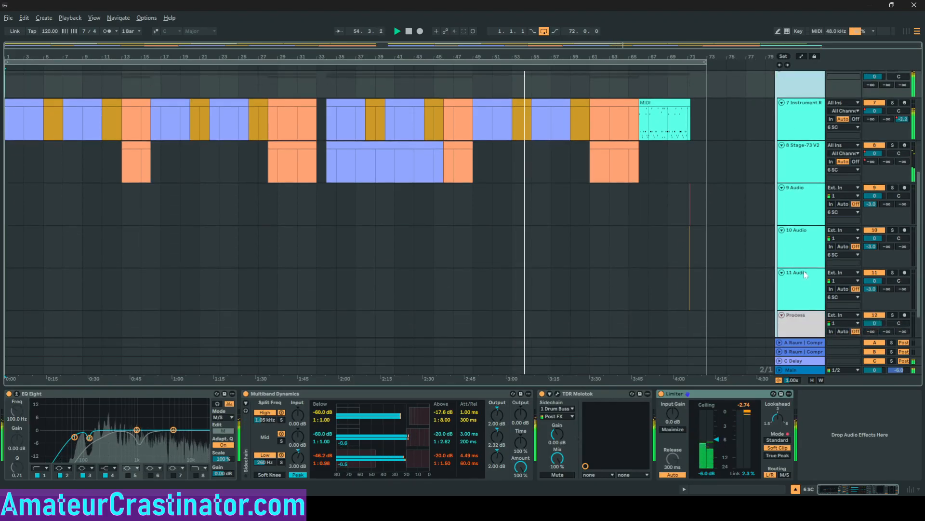
scroll(804, 272, up, 2)
scroll(810, 262, up, 1)
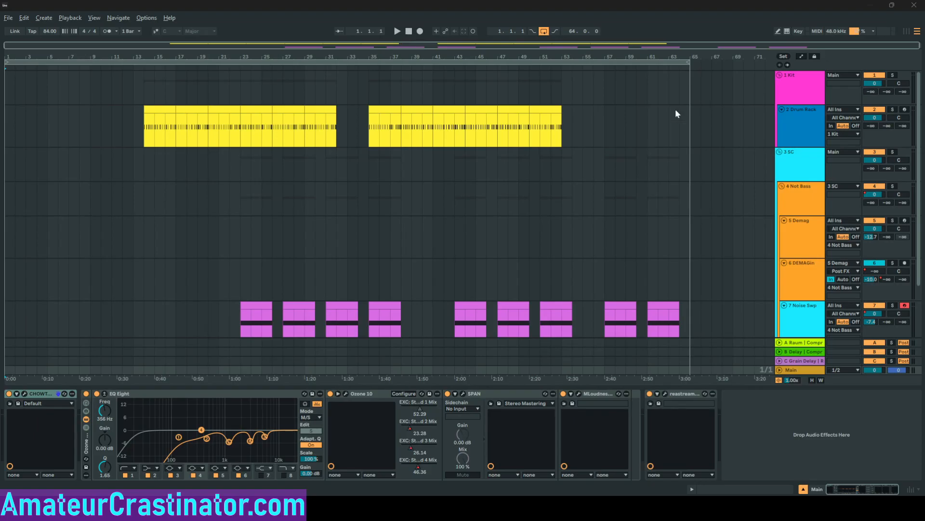
Show the Not Bass group's devices in the 84 BPM song, make its track slightly taller and review its member tracks
click(812, 215)
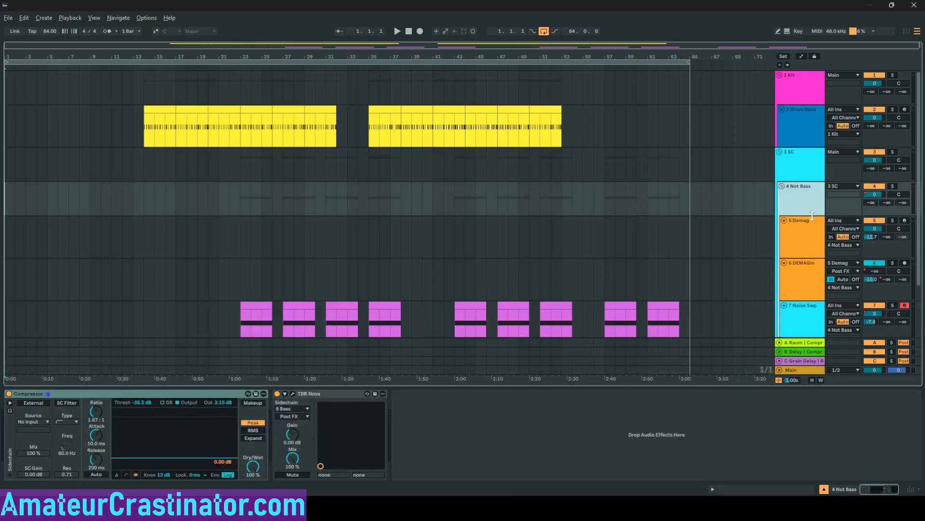
drag(813, 218, 822, 223)
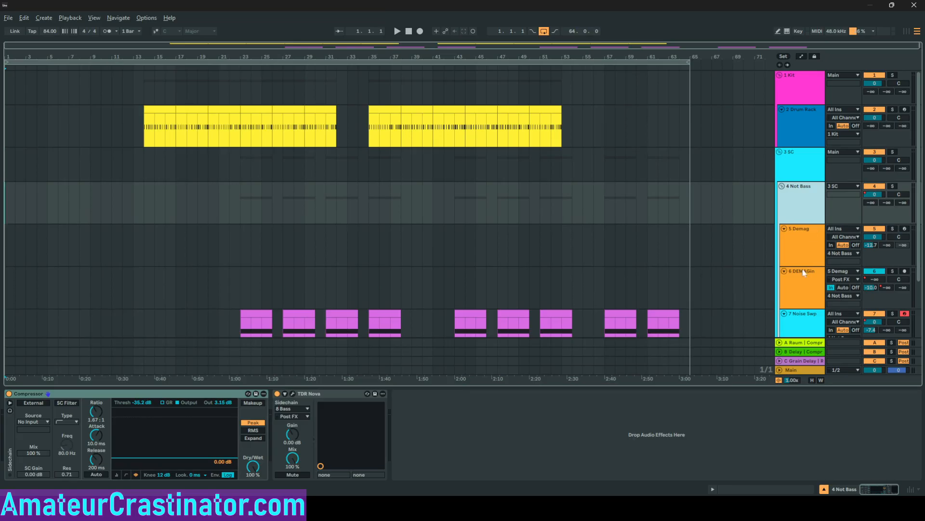
scroll(808, 250, down, 2)
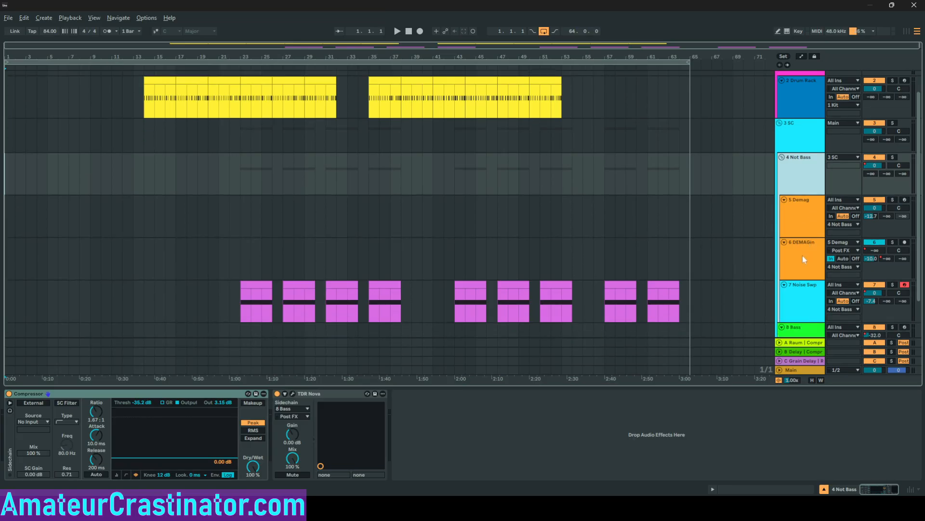
scroll(803, 255, down, 2)
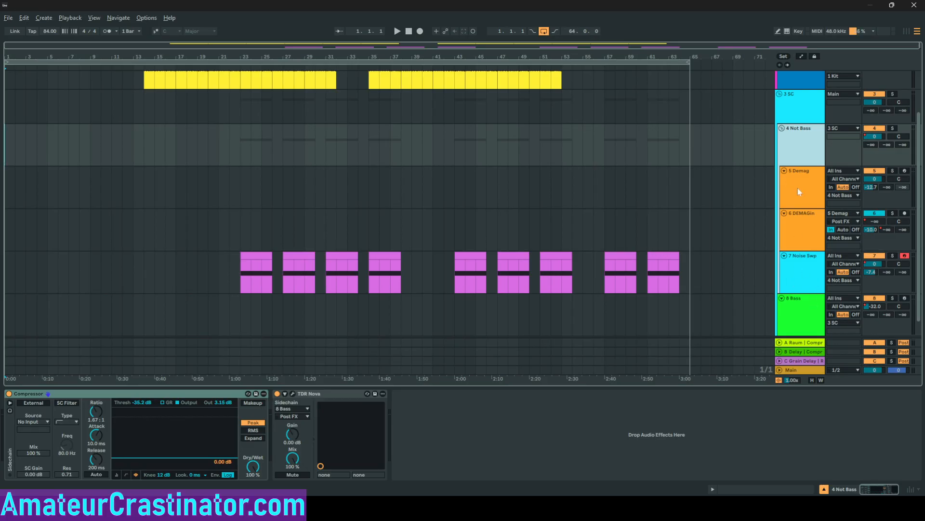
scroll(797, 213, up, 3)
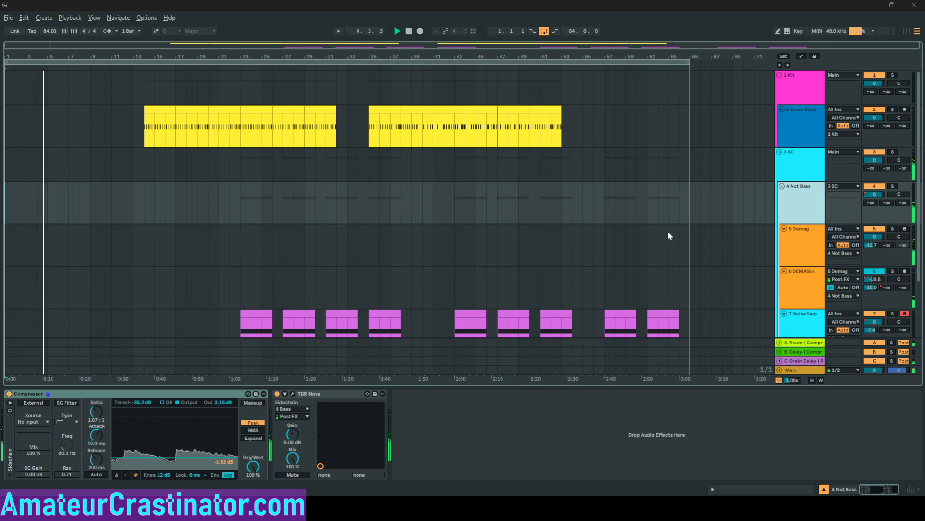
Stop playback of the 84 BPM song and save the set
click(564, 455)
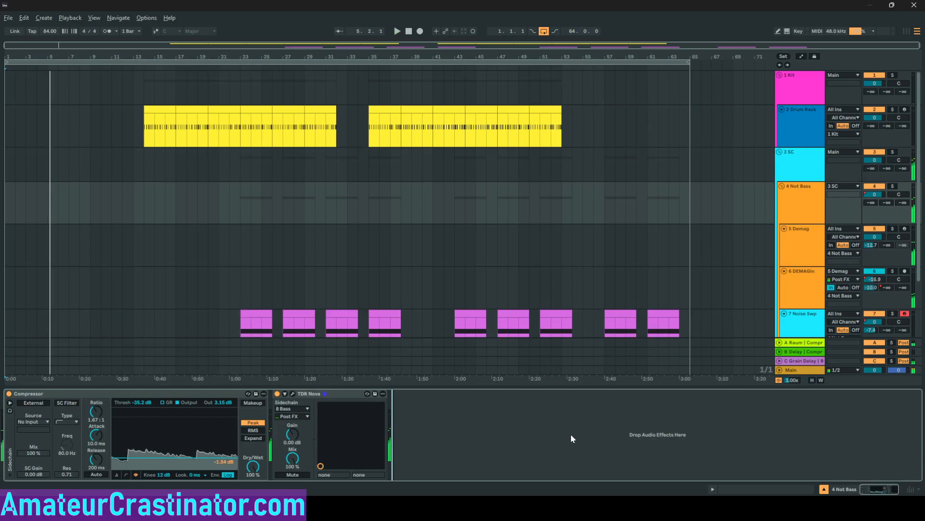
key(ctrl+s)
key(Escape)
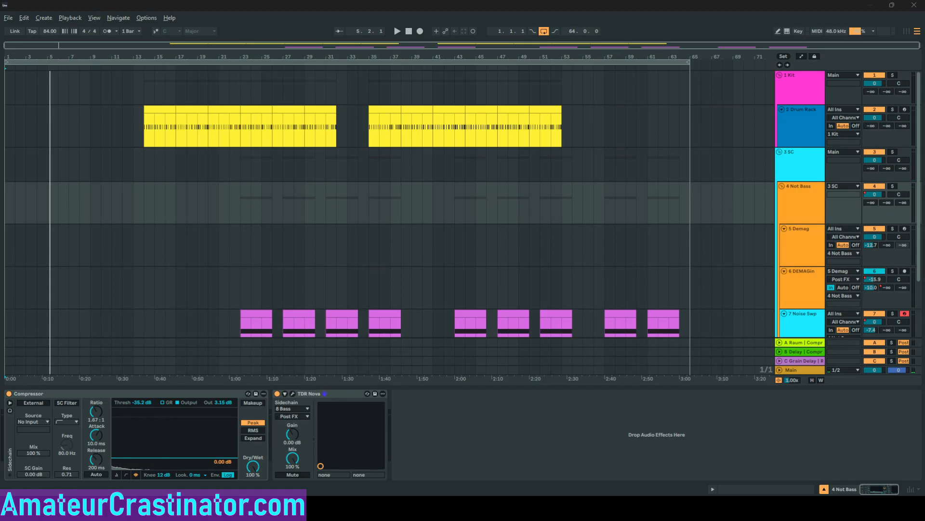
click(704, 448)
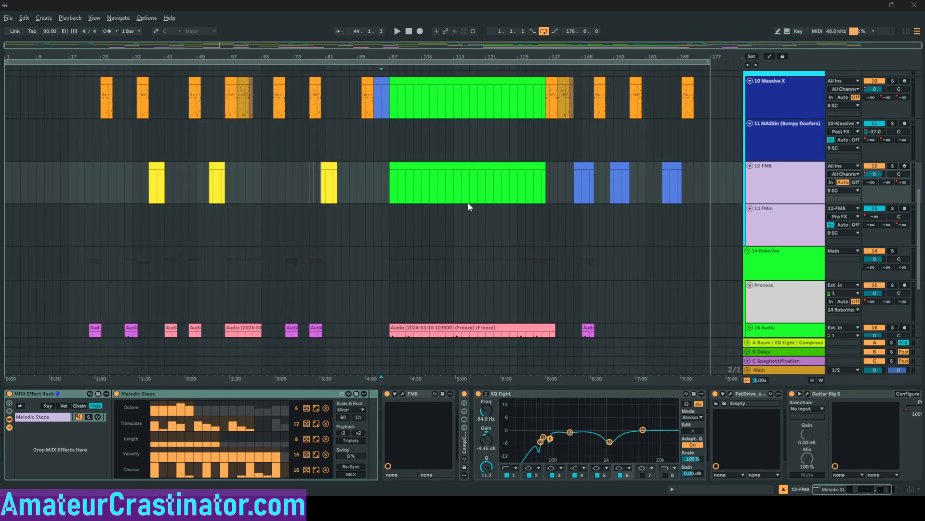
Return the 90 BPM song to its beginning and start playback
scroll(806, 257, up, 6)
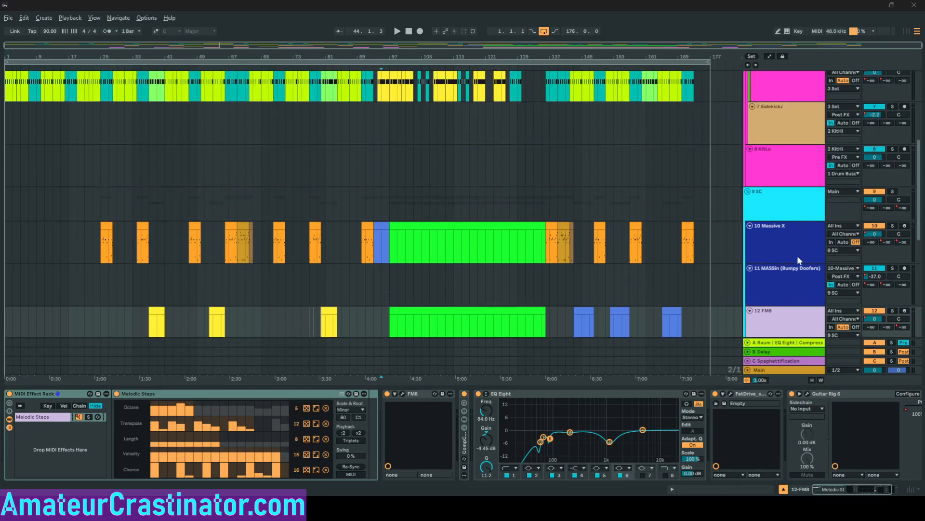
scroll(773, 245, up, 2)
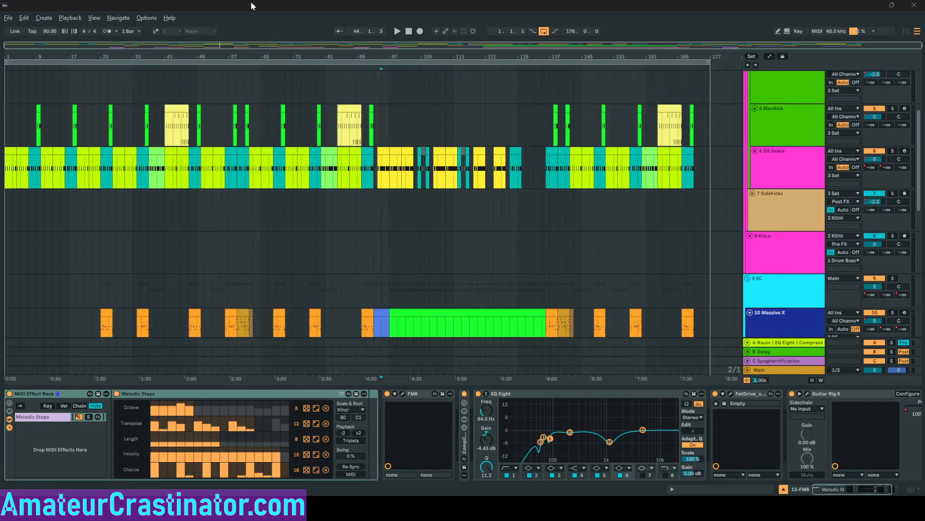
click(407, 31)
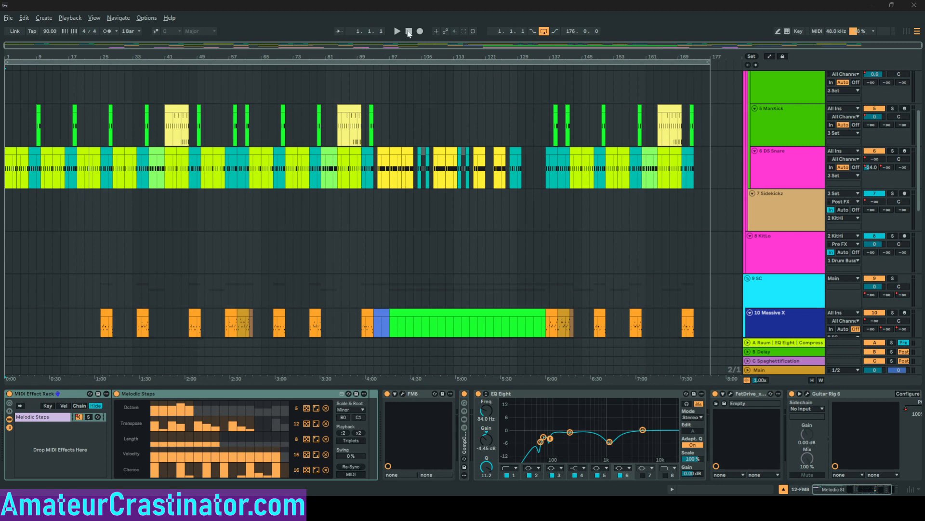
click(397, 31)
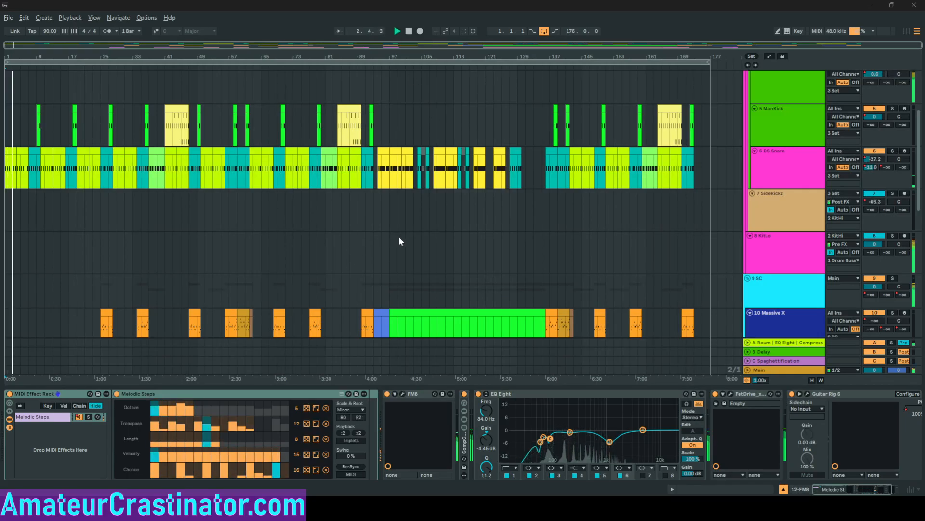
Examine the 90 BPM song's arrangement from the drum tracks down through the SC group to the RoboVox audio tracks
scroll(398, 237, down, 3)
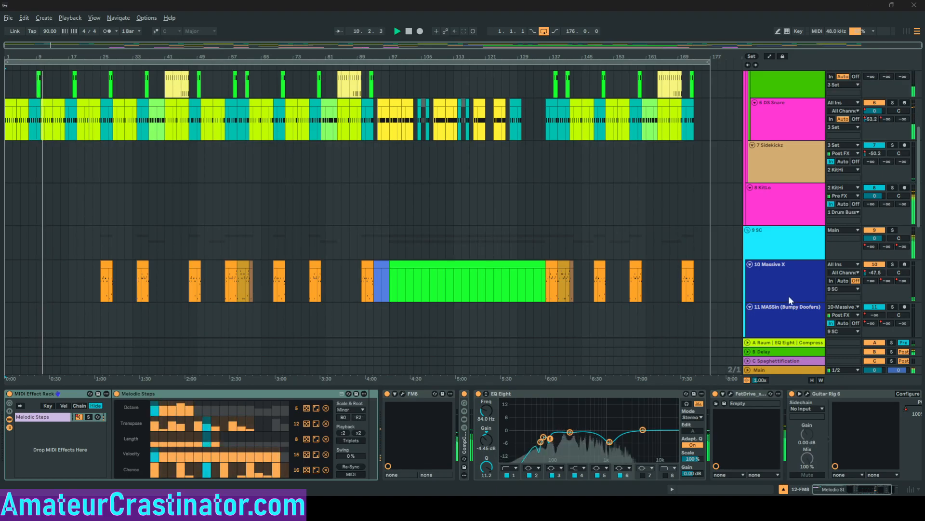
scroll(791, 296, down, 10)
scroll(786, 296, down, 3)
scroll(798, 297, up, 4)
scroll(799, 291, down, 4)
scroll(793, 296, down, 1)
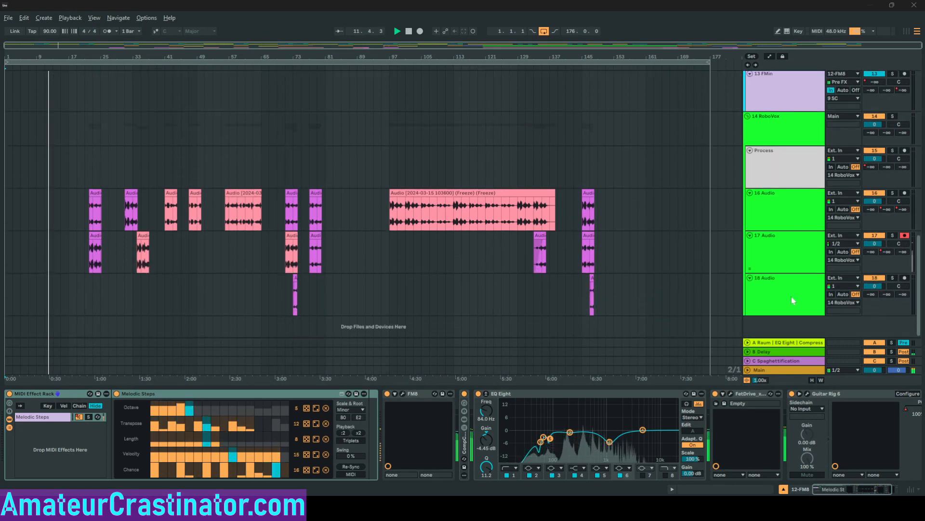
scroll(787, 292, up, 8)
scroll(787, 289, up, 8)
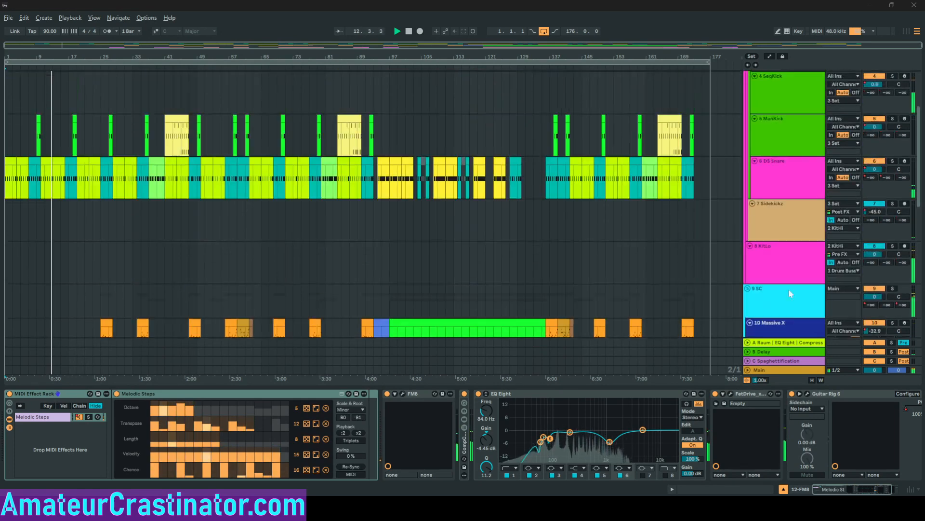
scroll(785, 289, down, 9)
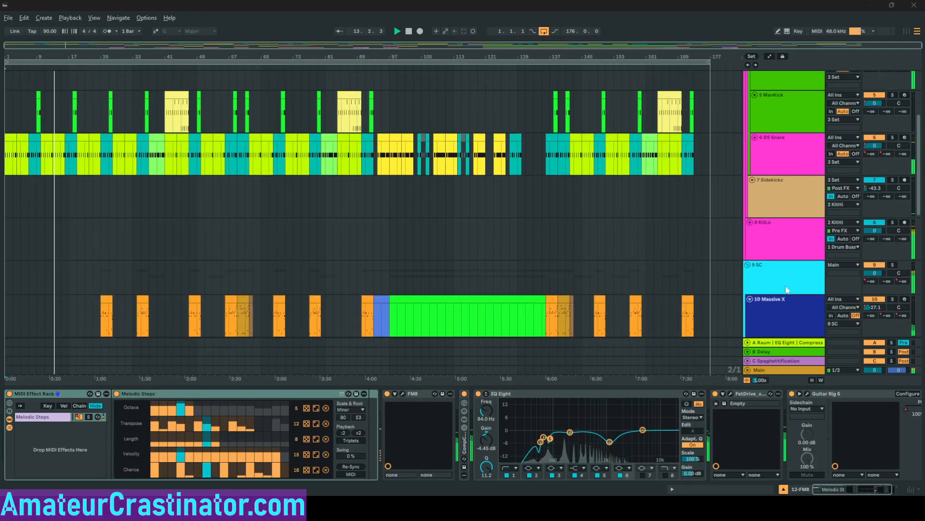
scroll(785, 297, down, 3)
scroll(788, 293, down, 3)
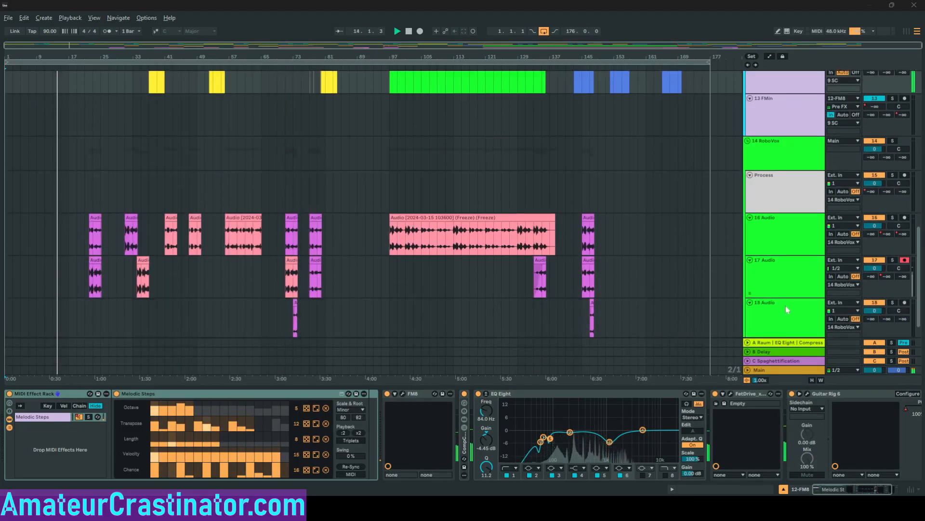
Check the device chains of the Main track and the RoboVox group
click(771, 371)
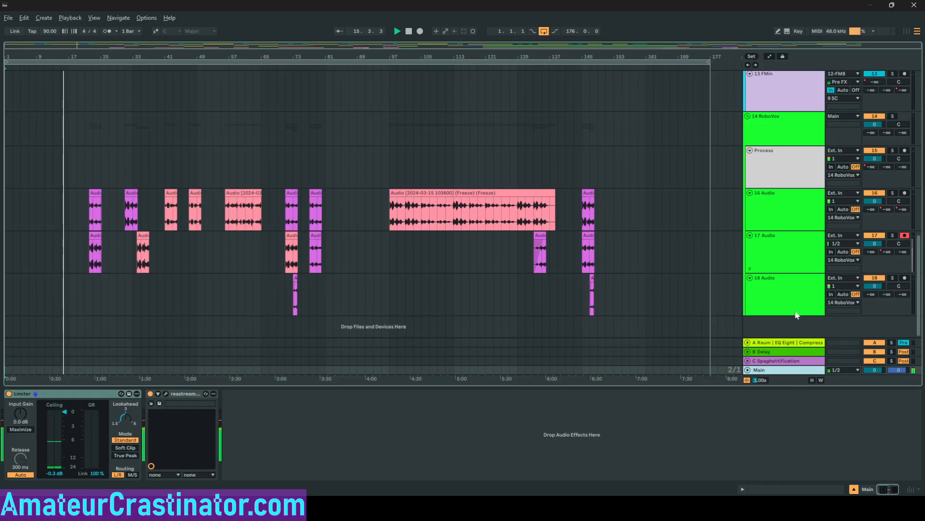
scroll(794, 311, up, 5)
click(773, 275)
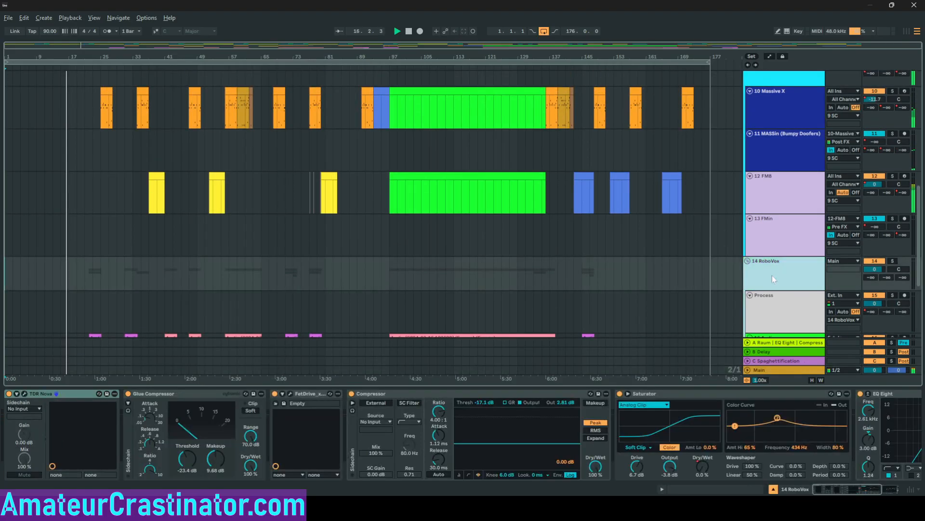
Show the SC group's device chain in the 90 BPM song and make its track slightly taller
scroll(770, 284, up, 6)
scroll(770, 288, up, 1)
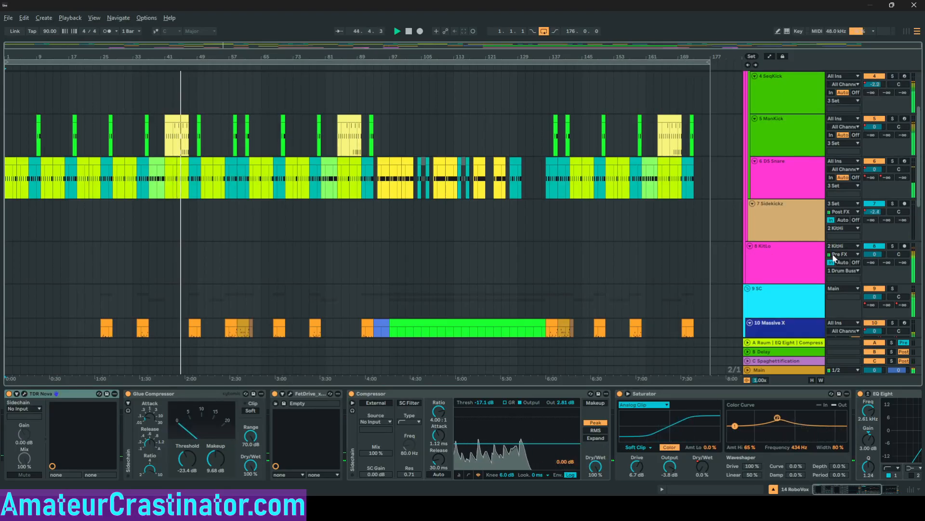
scroll(774, 244, up, 3)
scroll(775, 239, up, 1)
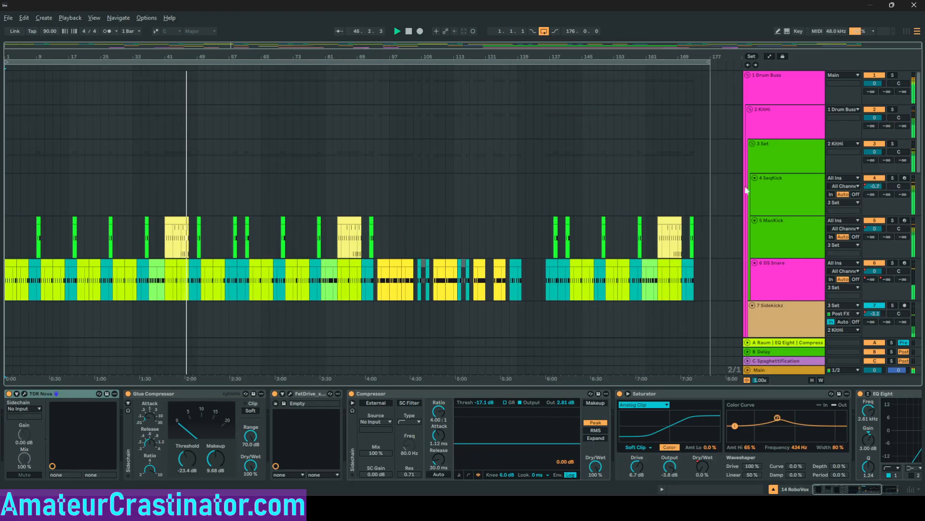
scroll(766, 193, down, 5)
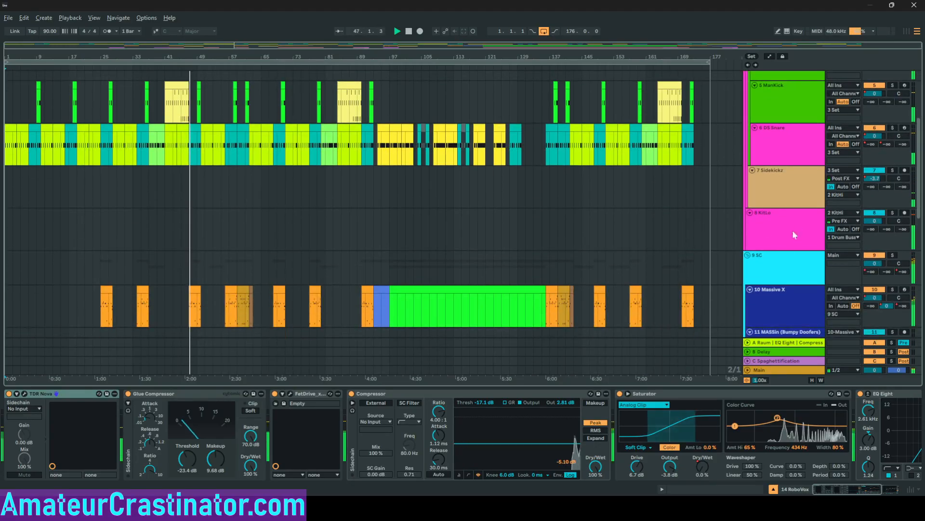
scroll(780, 256, down, 2)
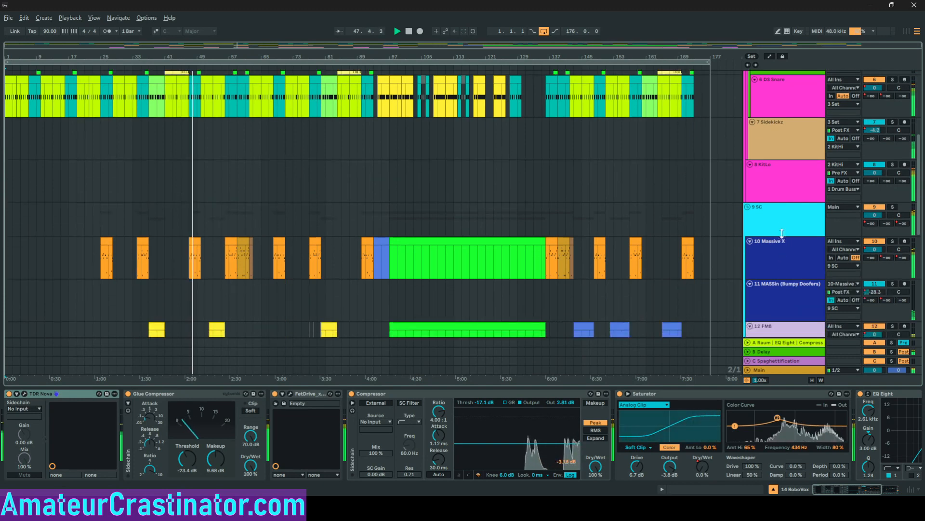
click(788, 234)
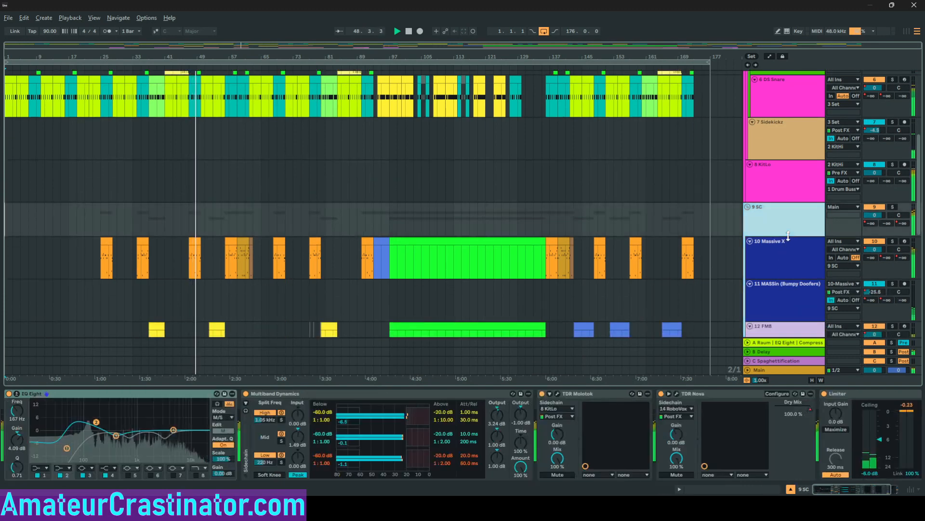
drag(789, 236, 790, 243)
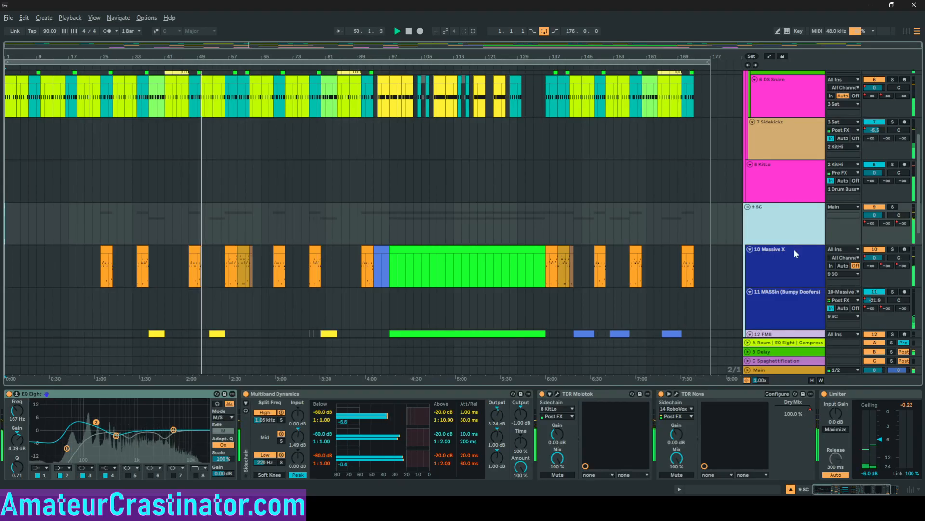
Look through the SC group's member tracks, Massive X to FMin, during playback
scroll(794, 251, down, 5)
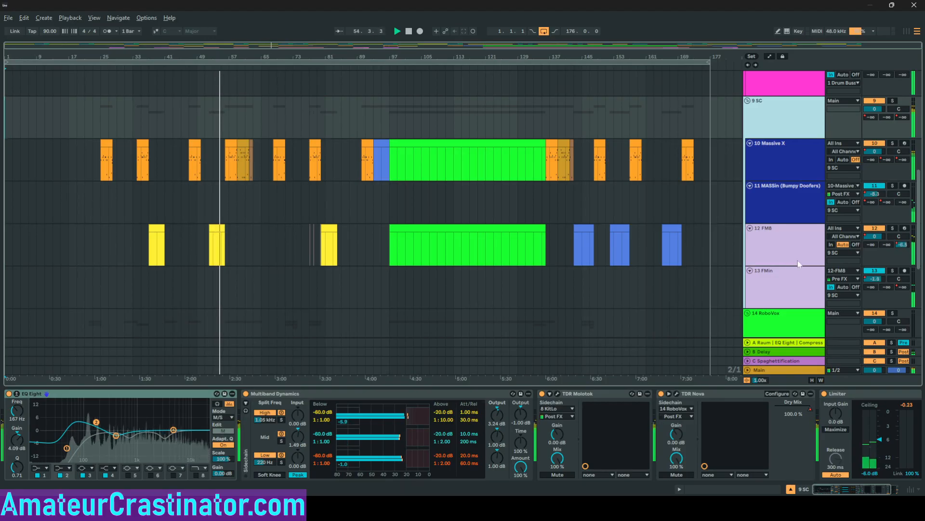
scroll(798, 258, up, 3)
scroll(795, 254, down, 3)
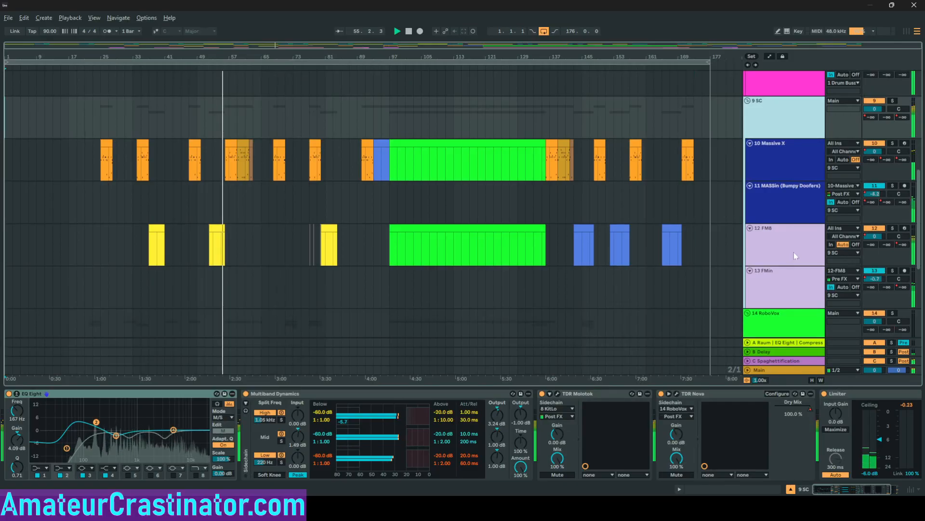
scroll(790, 255, up, 3)
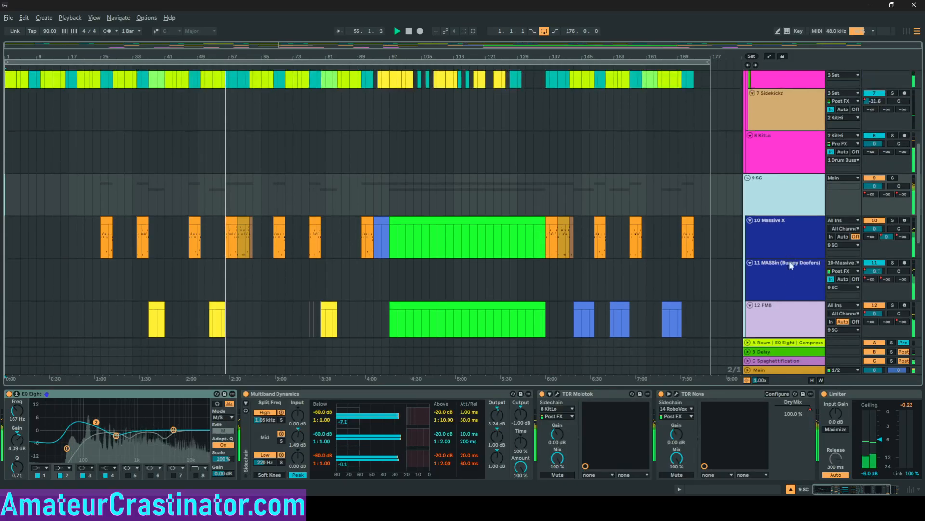